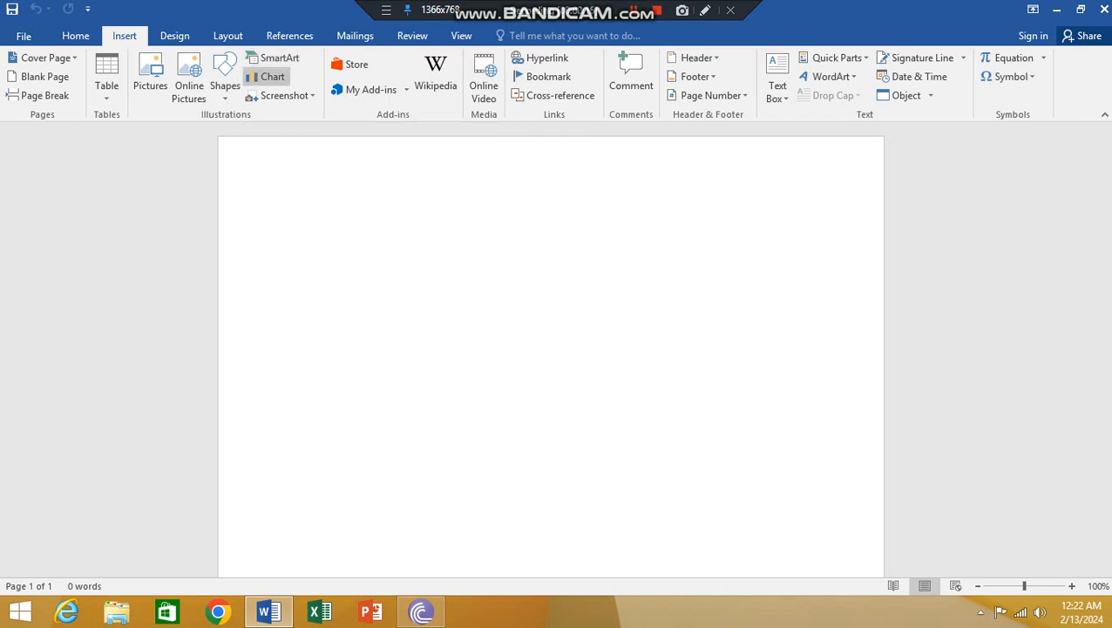
View the Hierarchy layouts in the SmartArt gallery and leave it without inserting a graphic.
click(273, 58)
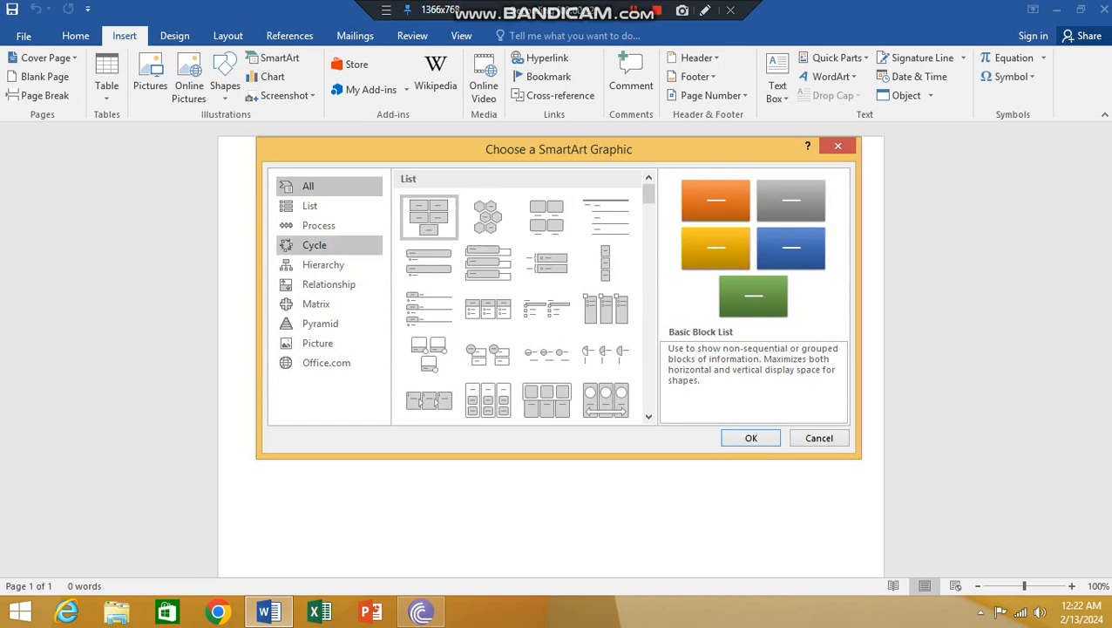
click(324, 264)
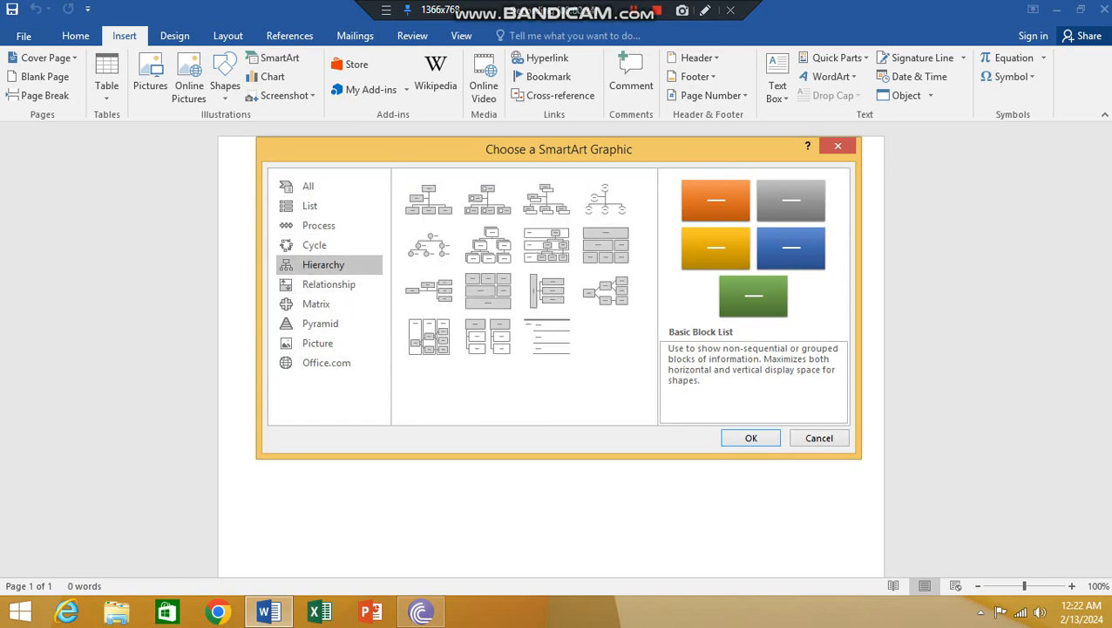
click(838, 146)
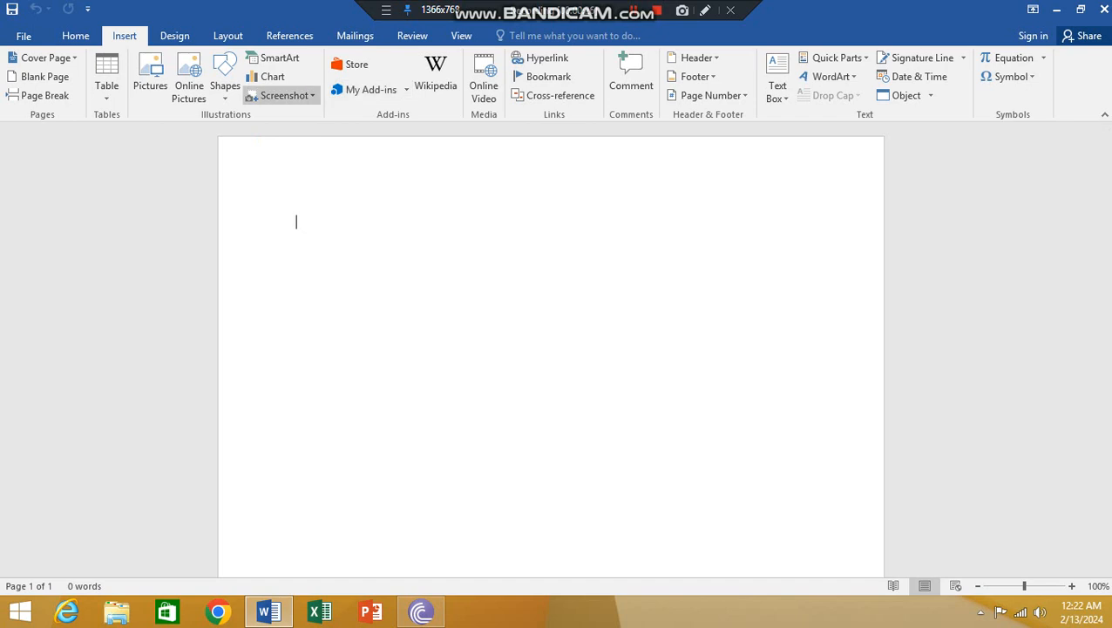
View the Bar types among the available charts and leave without inserting a chart.
click(269, 77)
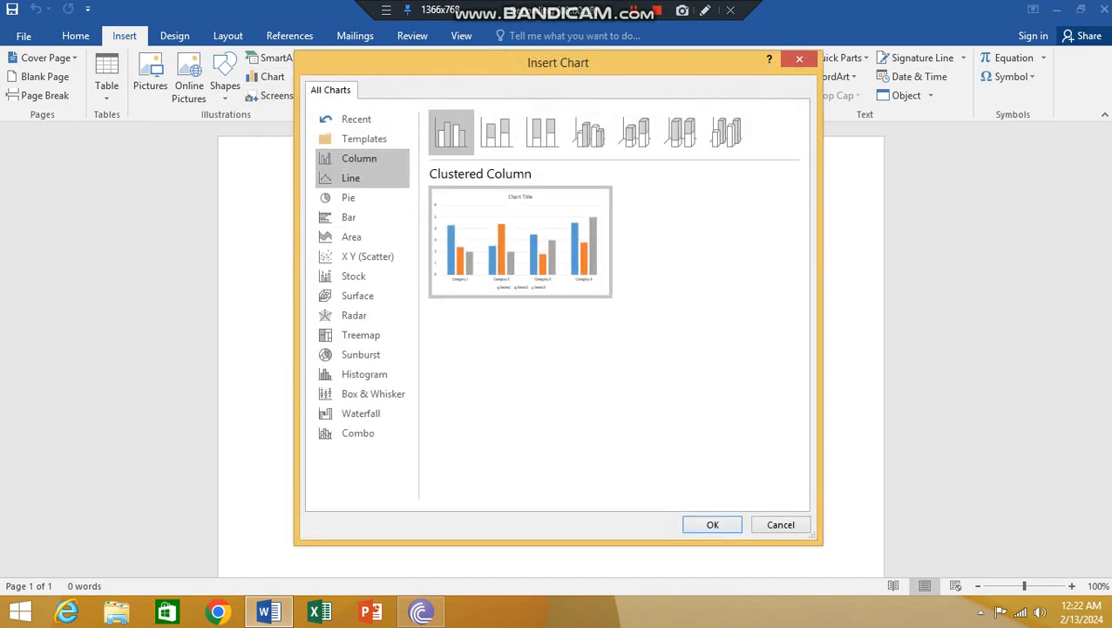
click(361, 217)
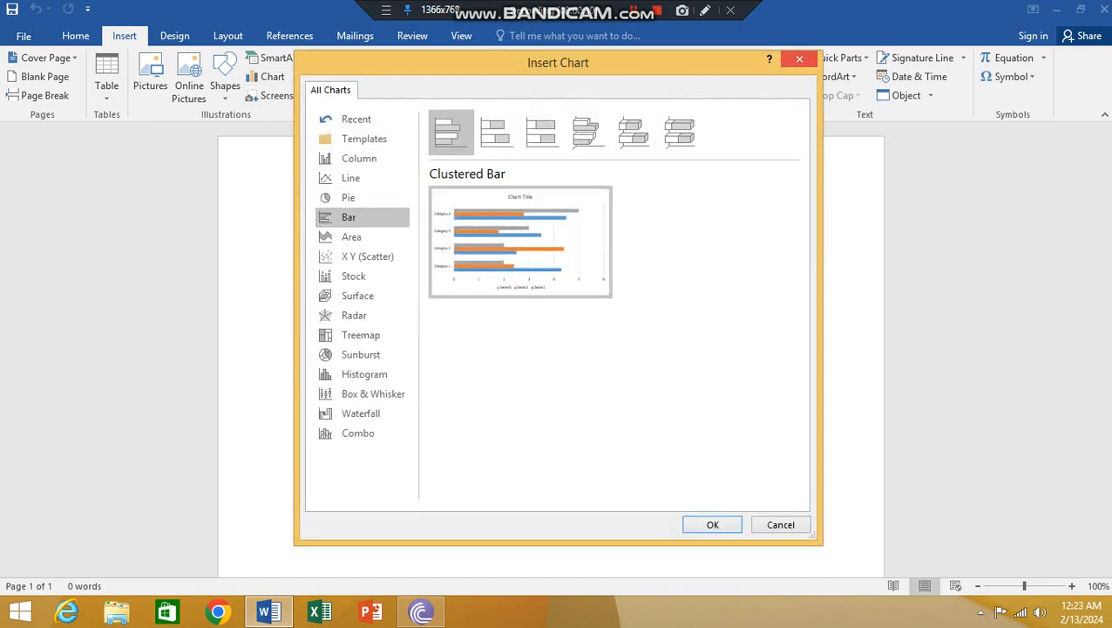
click(799, 59)
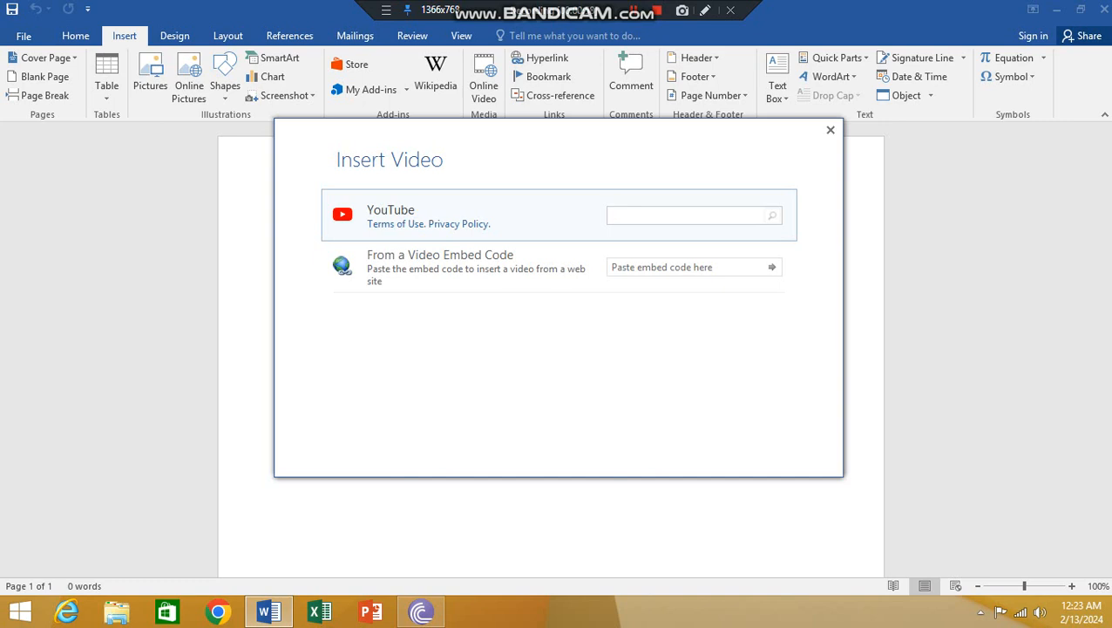
Search YouTube for "movies" and insert the "Guess the Movie by Emoji Quiz" video into the document.
text(movies)
key(Return)
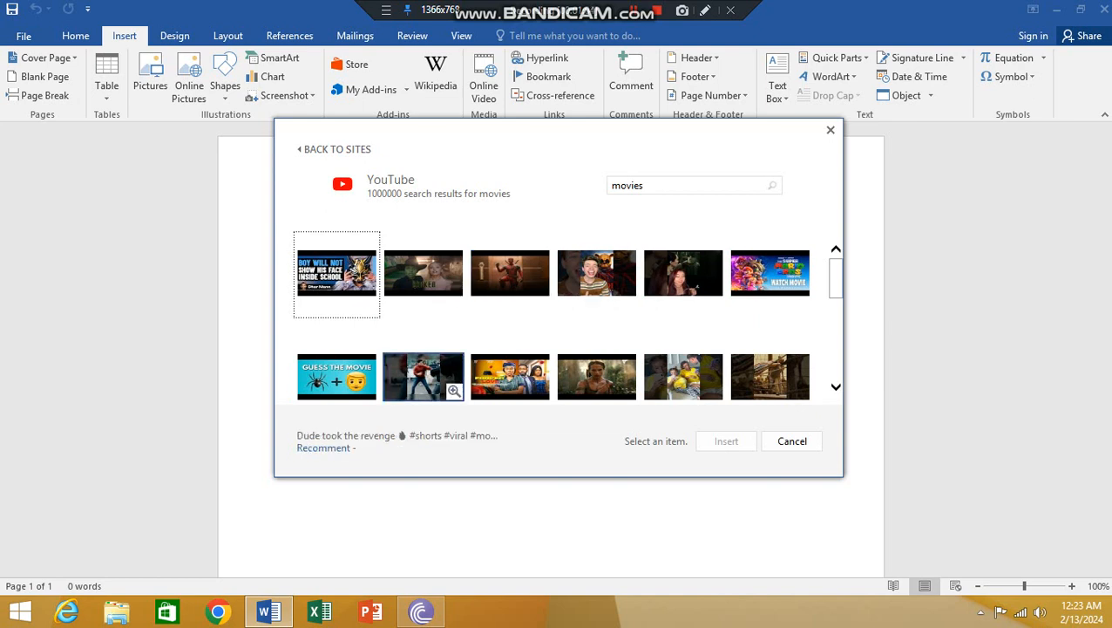
click(338, 376)
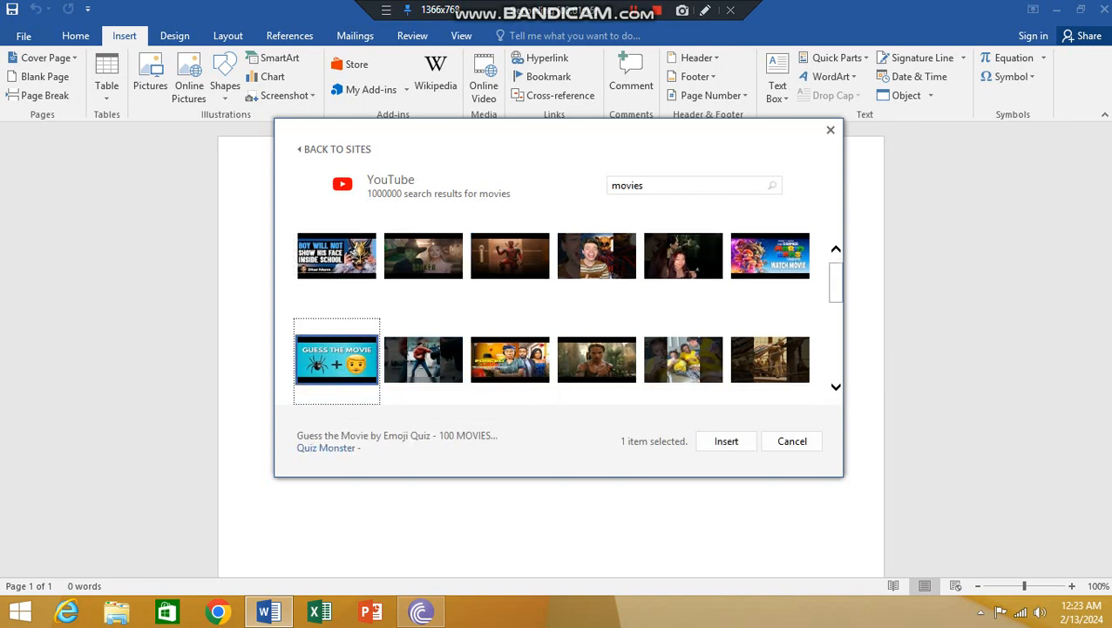
click(726, 440)
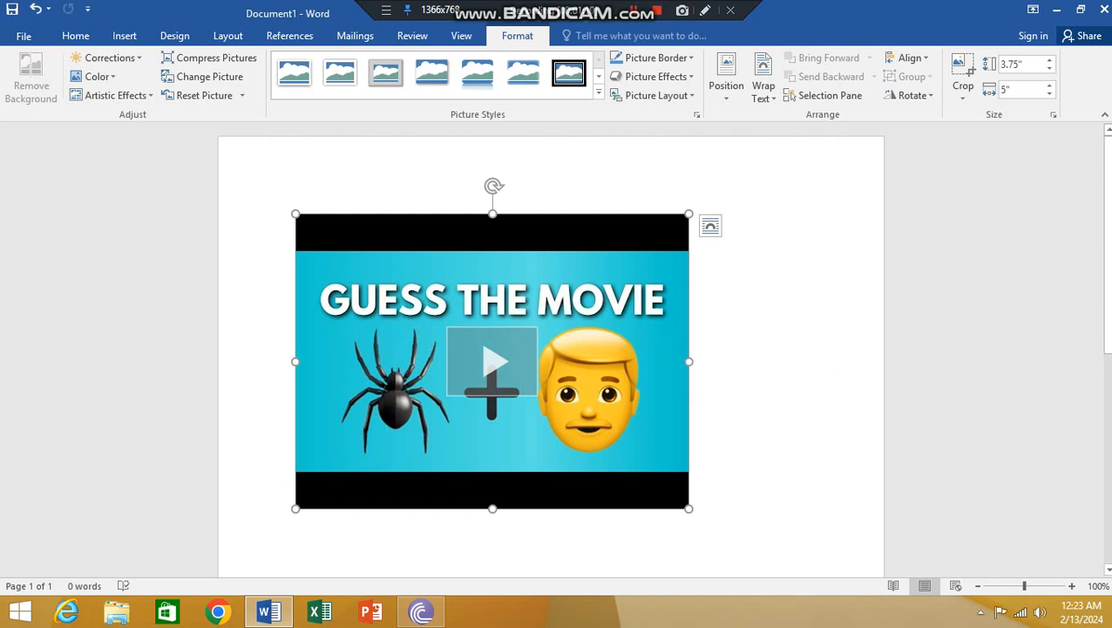
Stretch the inserted video horizontally to a width of about 6.4", without changing its height.
drag(689, 361, 799, 361)
scroll(548, 361, down, 5)
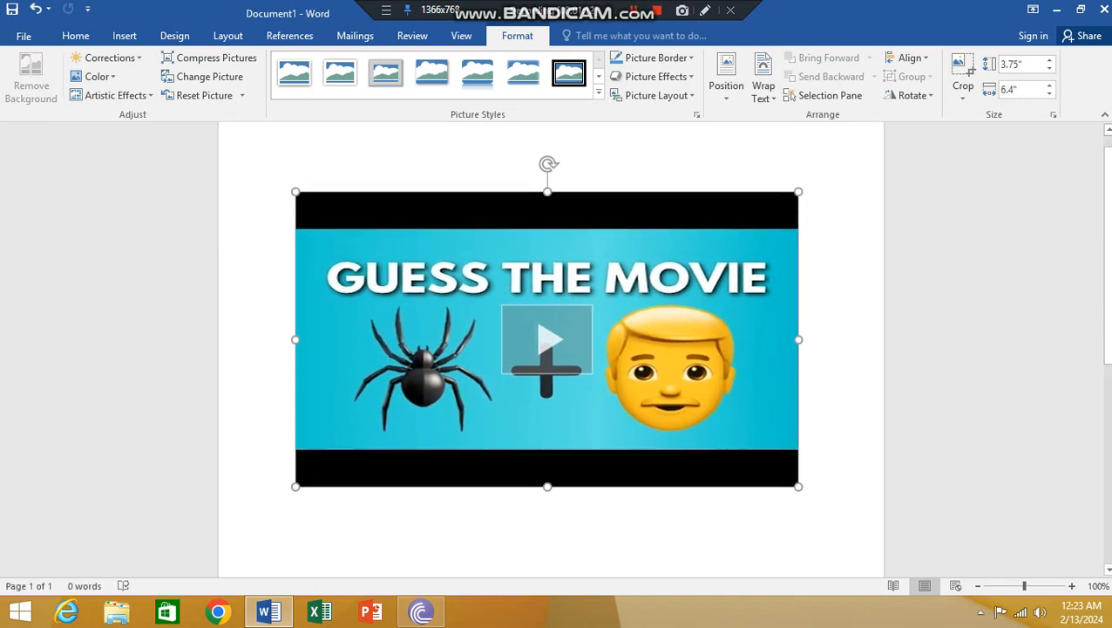
scroll(548, 361, up, 4)
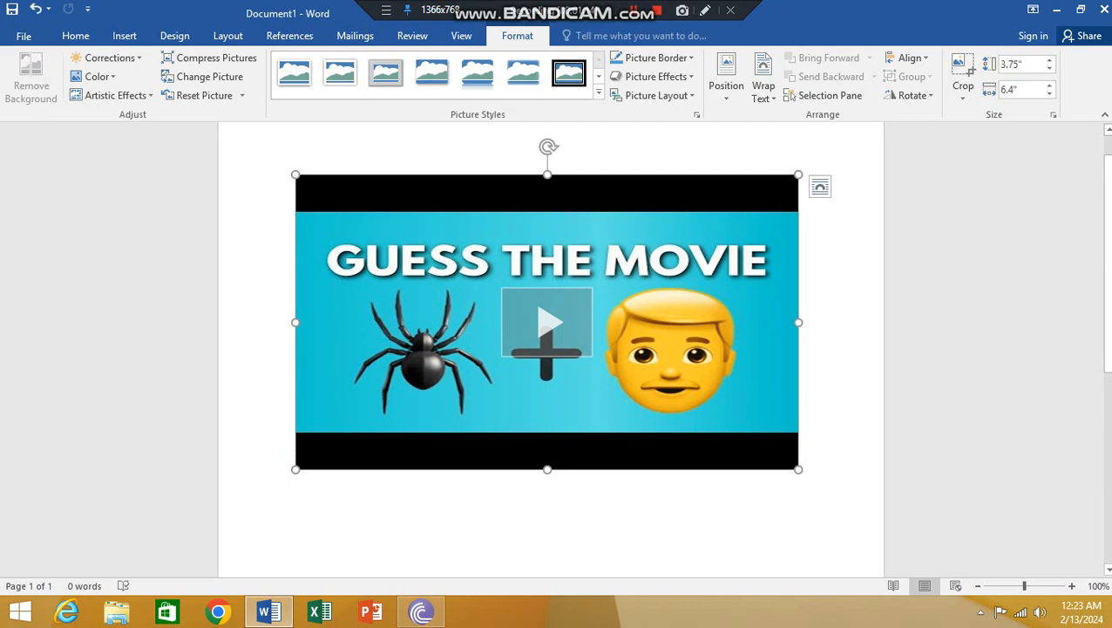
Generate sample paragraphs below the video with =rand().
scroll(548, 349, down, 1)
click(297, 471)
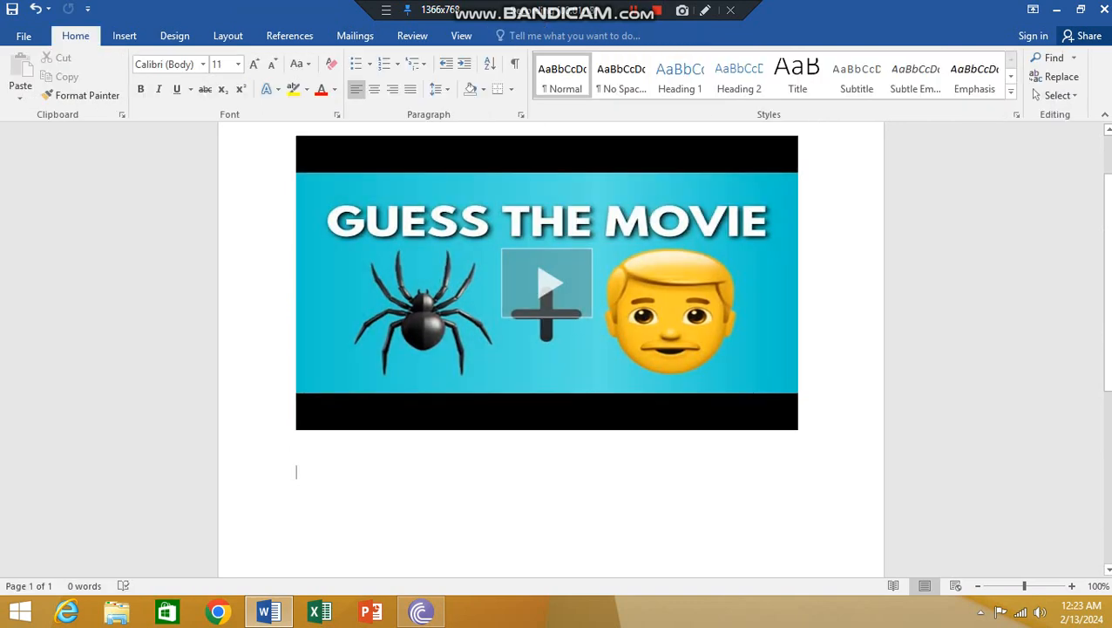
text(=rand)
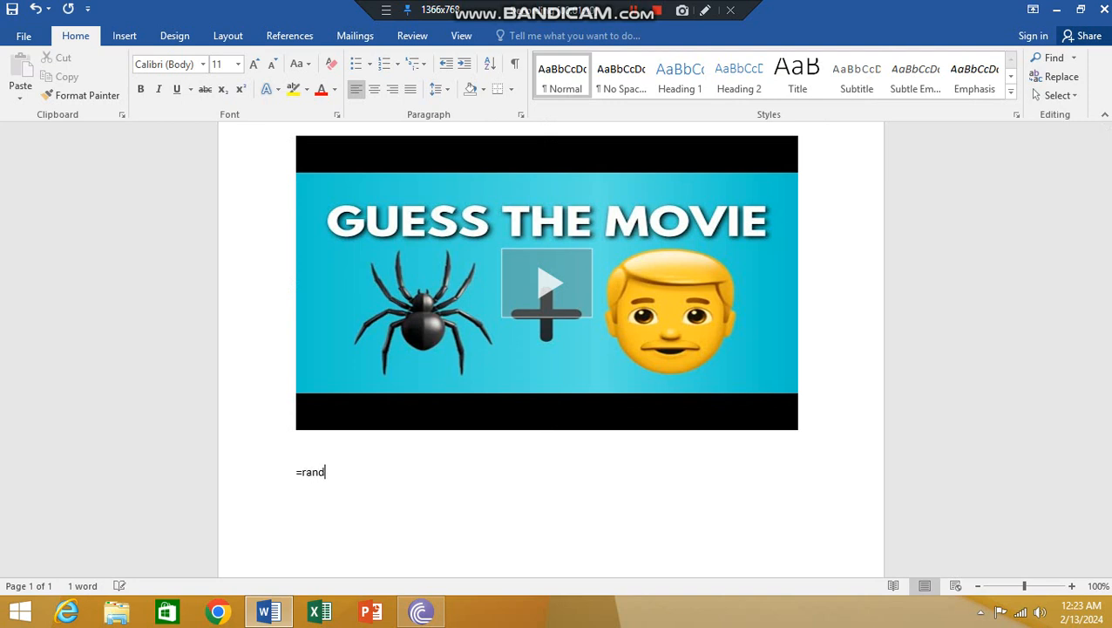
text((0)
key(BackSpace)
text(0)
key(BackSpace)
text())
key(Return)
Add a hyperlink with the address 12 to the words "to help you prove" in the first paragraph.
scroll(549, 349, up, 5)
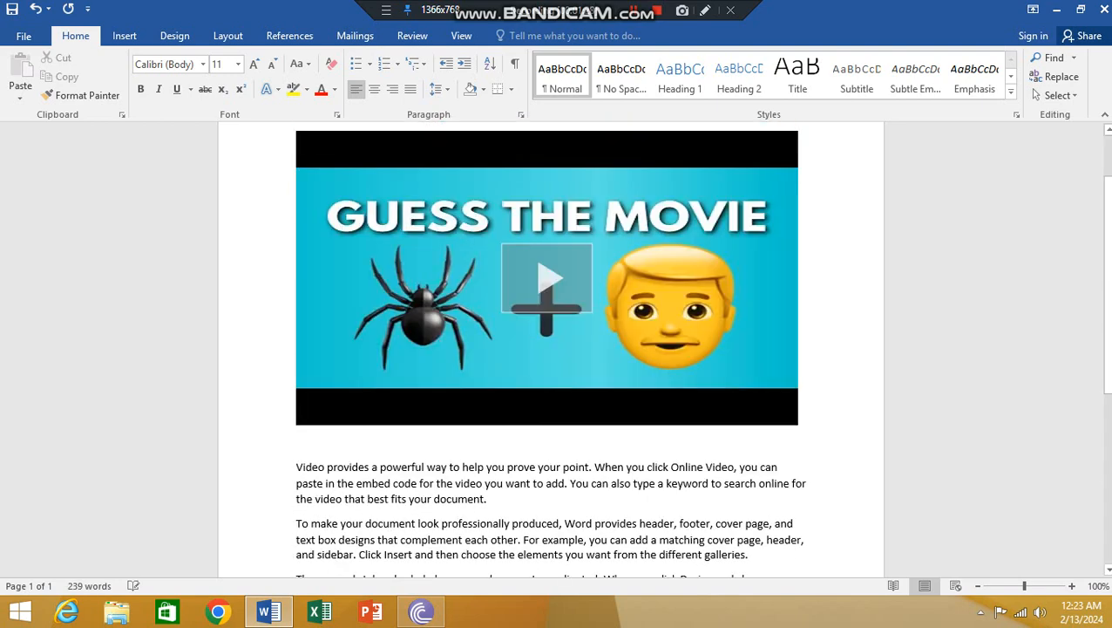
scroll(549, 349, down, 3)
scroll(549, 349, up, 5)
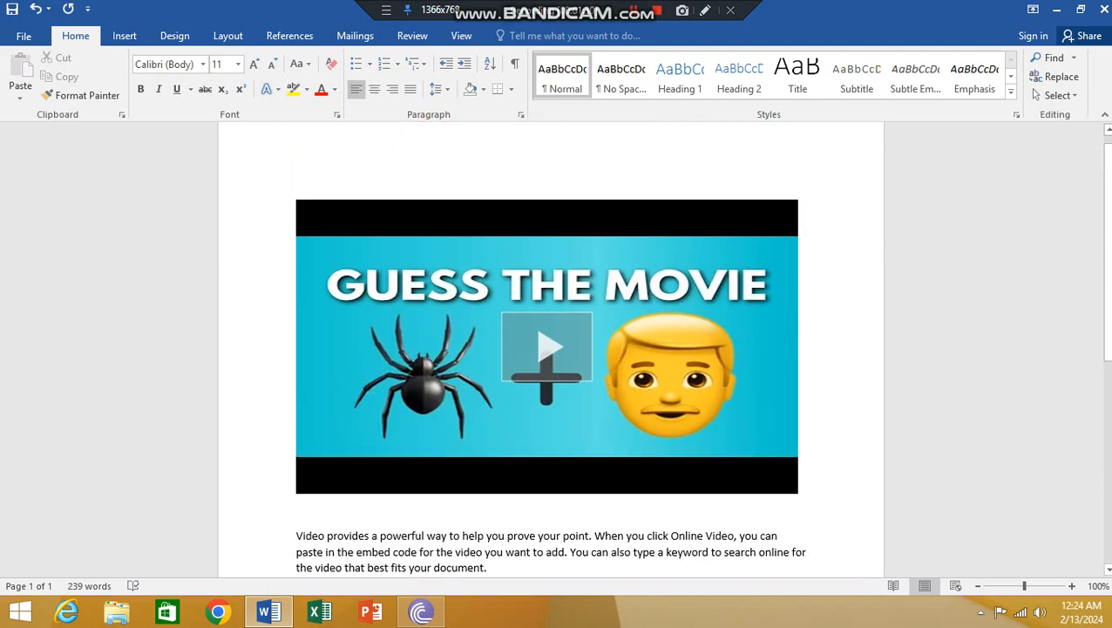
scroll(549, 348, down, 1)
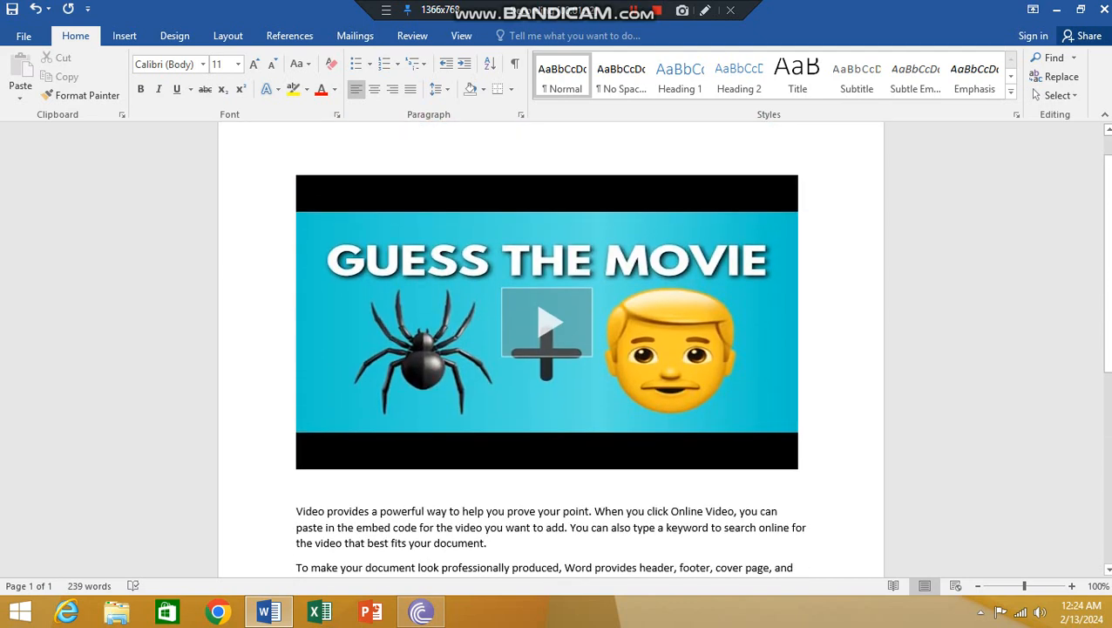
click(124, 36)
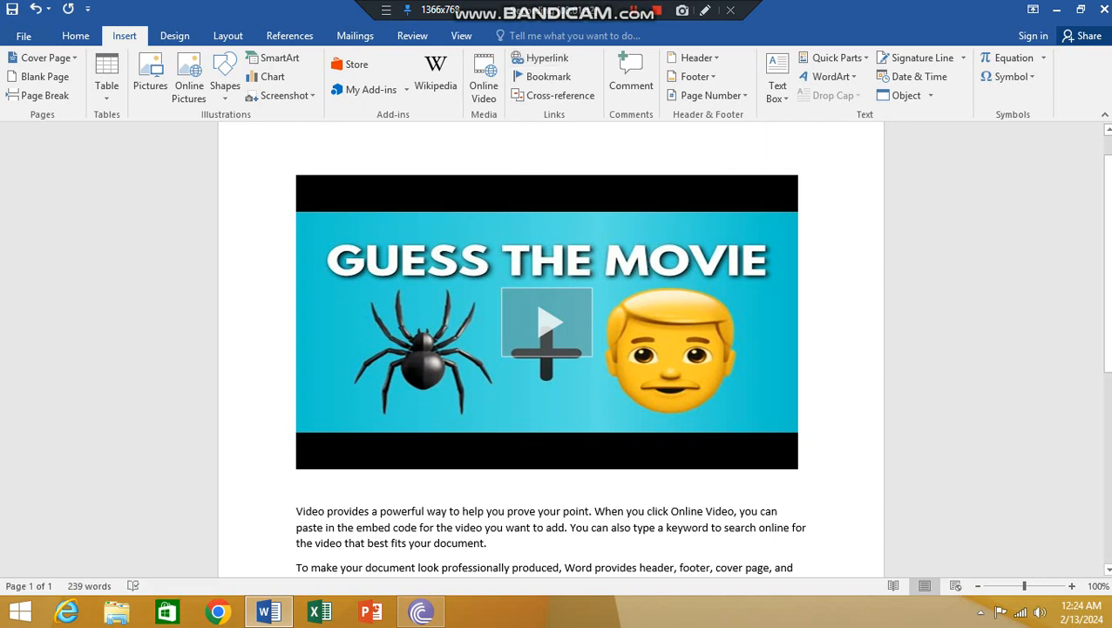
drag(449, 511, 537, 511)
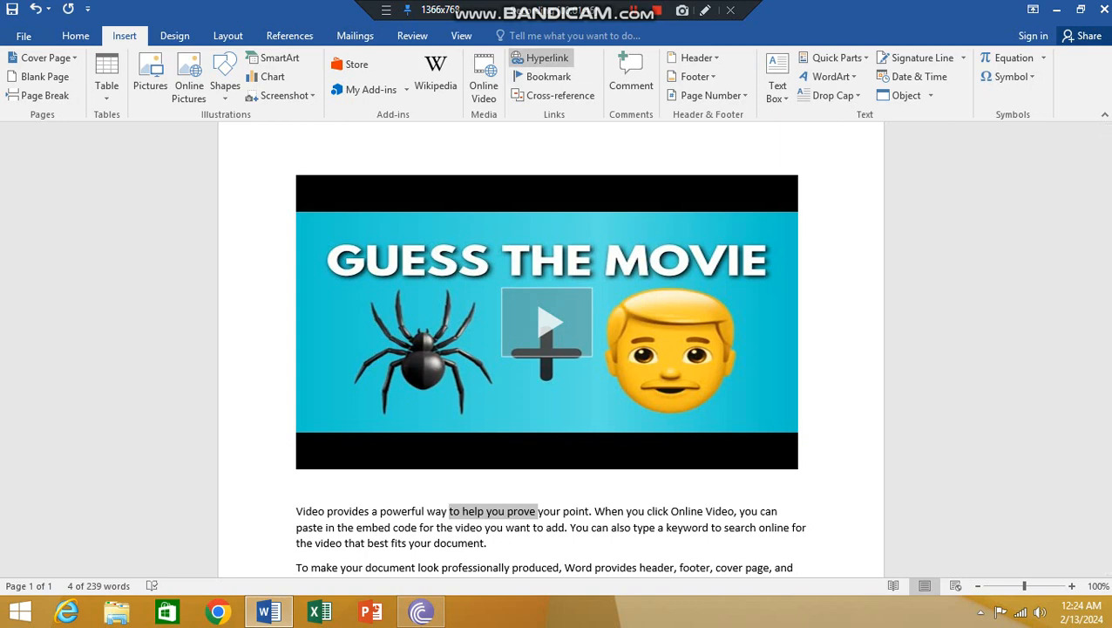
click(540, 58)
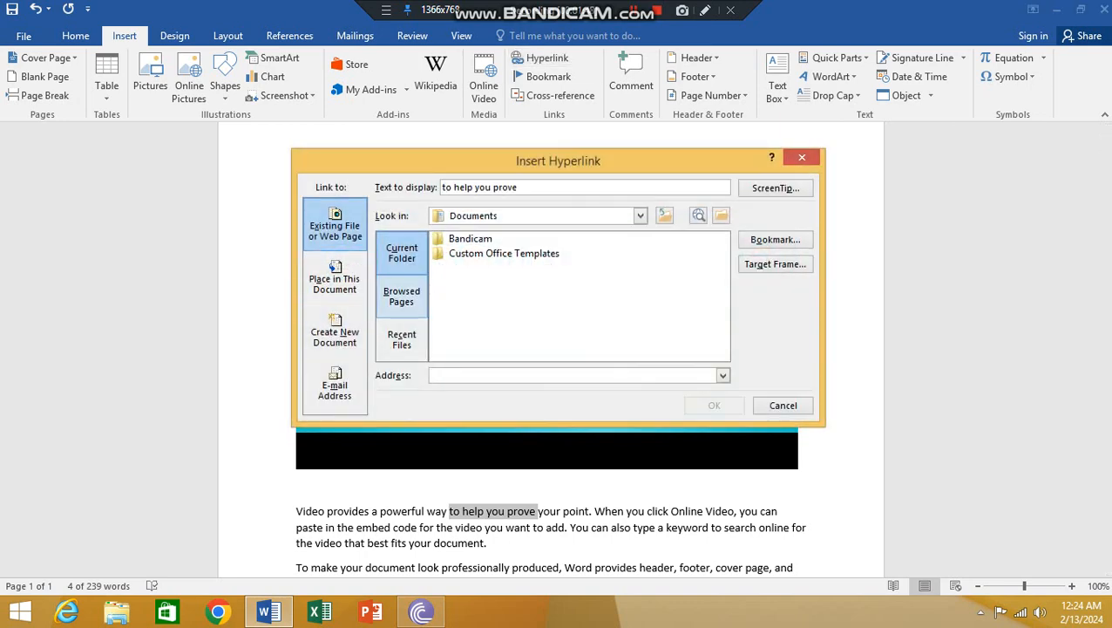
click(639, 215)
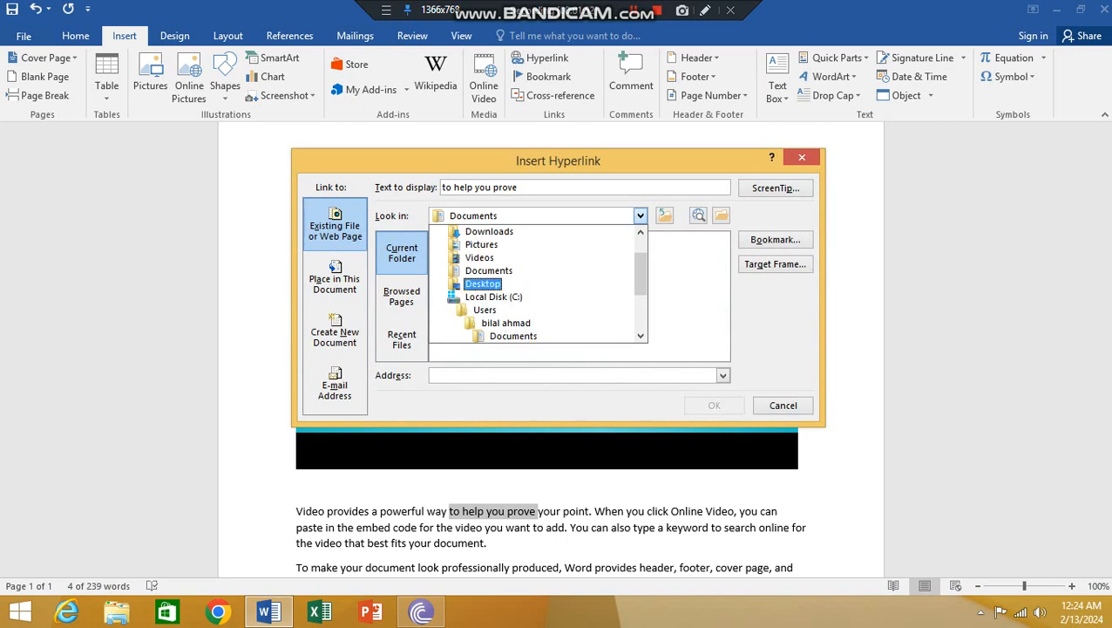
click(479, 283)
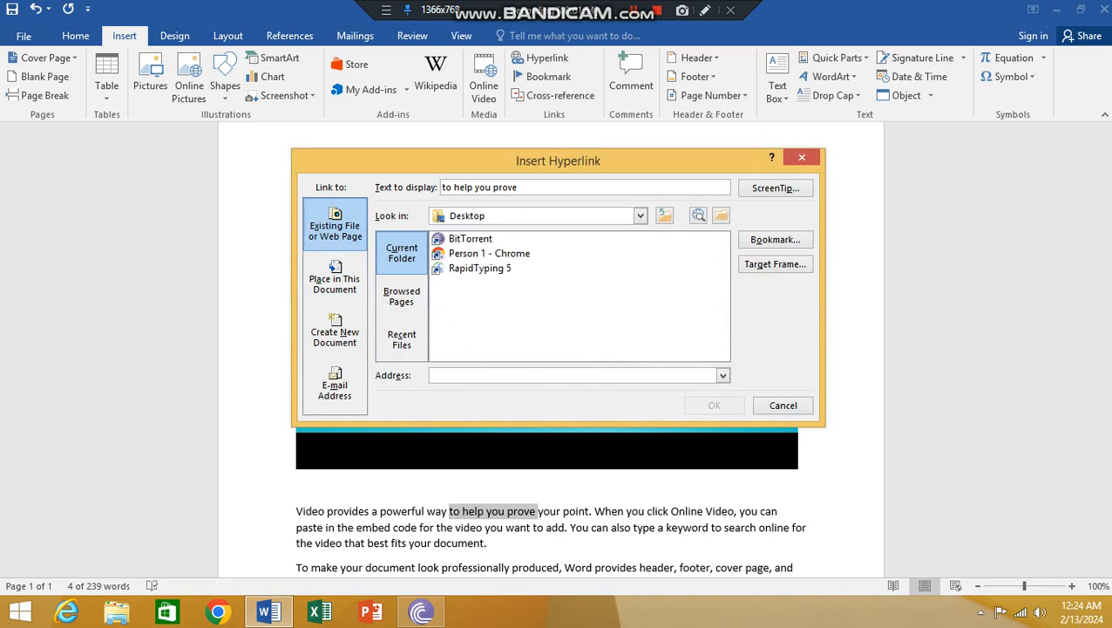
click(639, 215)
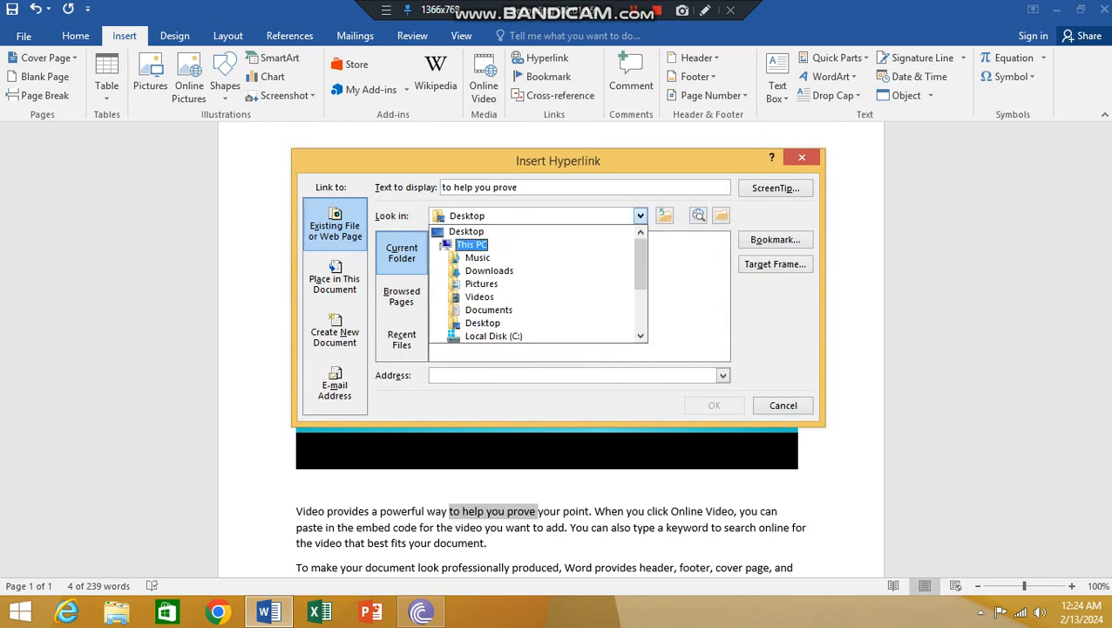
click(480, 282)
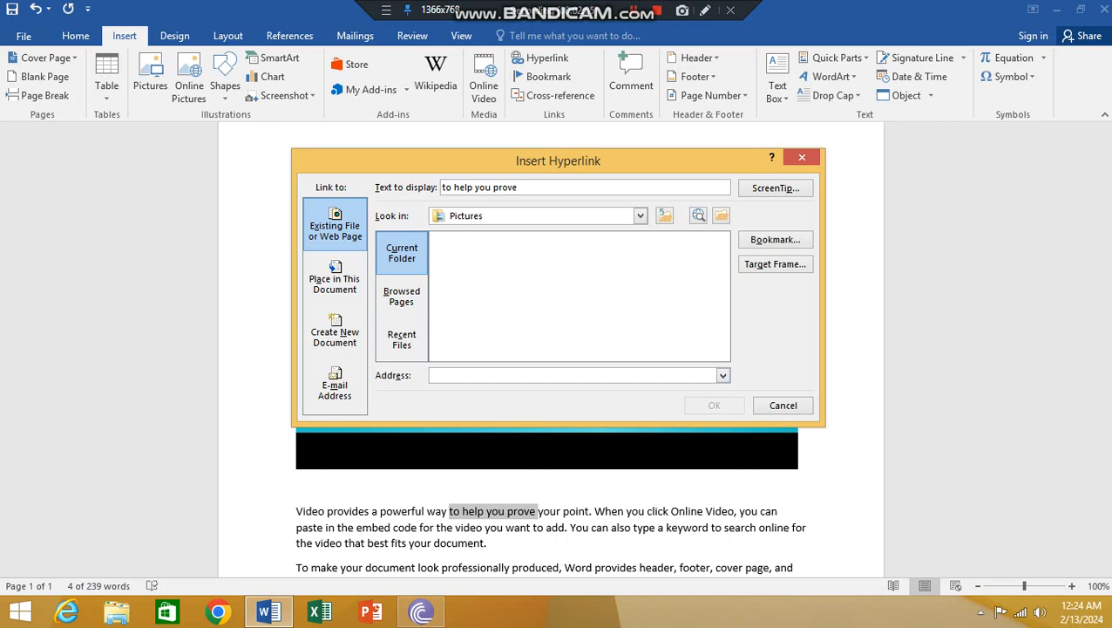
text(12)
key(Return)
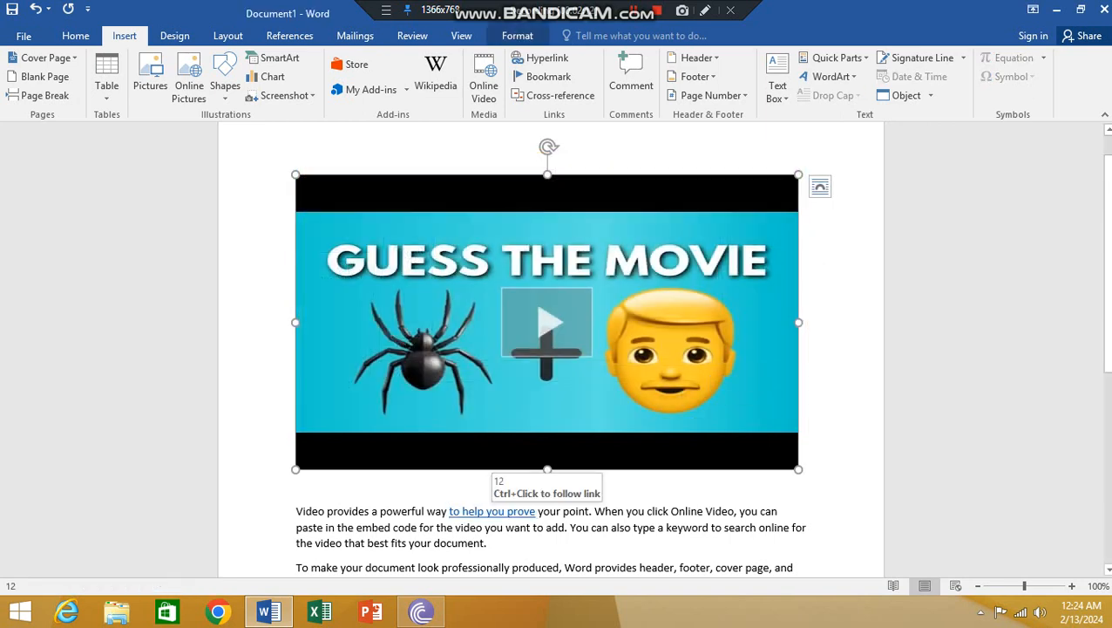
click(508, 511)
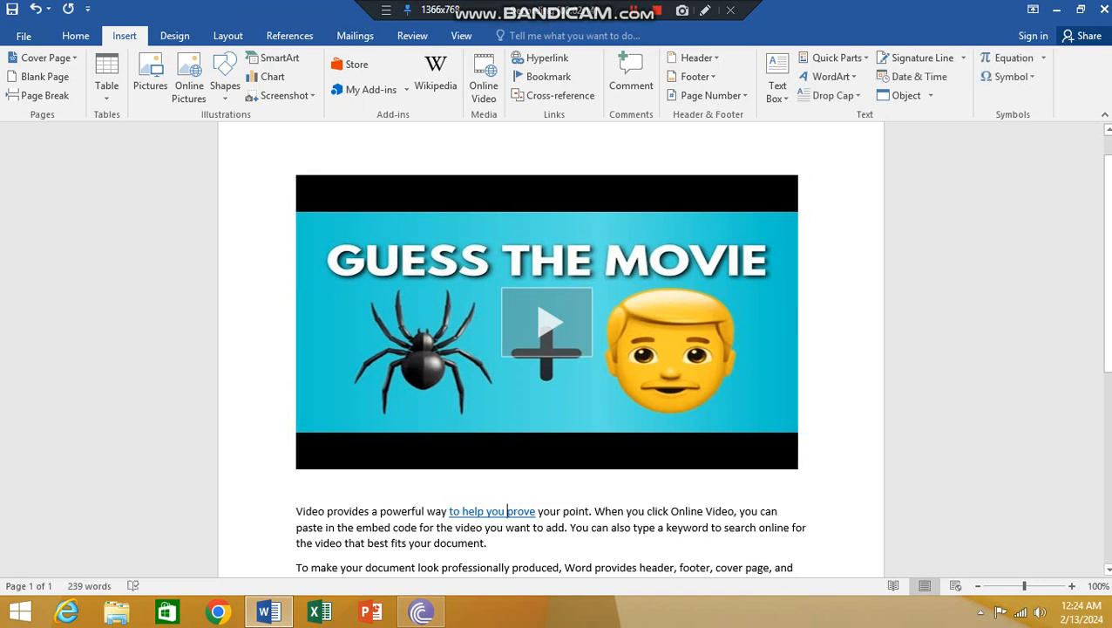
triple_click(507, 511)
right_click(510, 510)
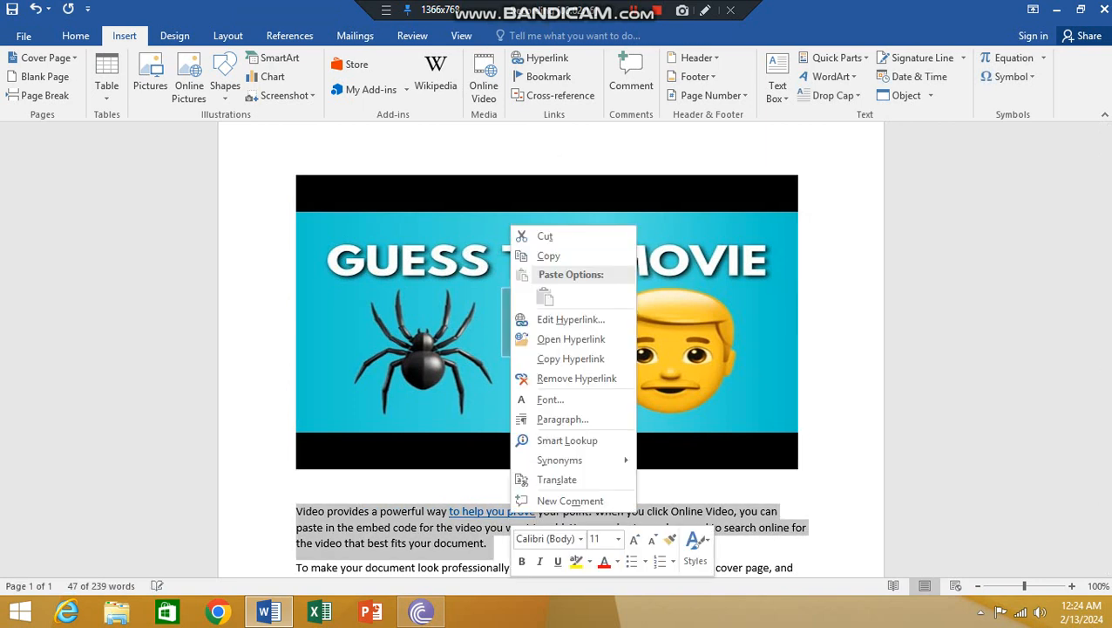
click(570, 500)
click(483, 511)
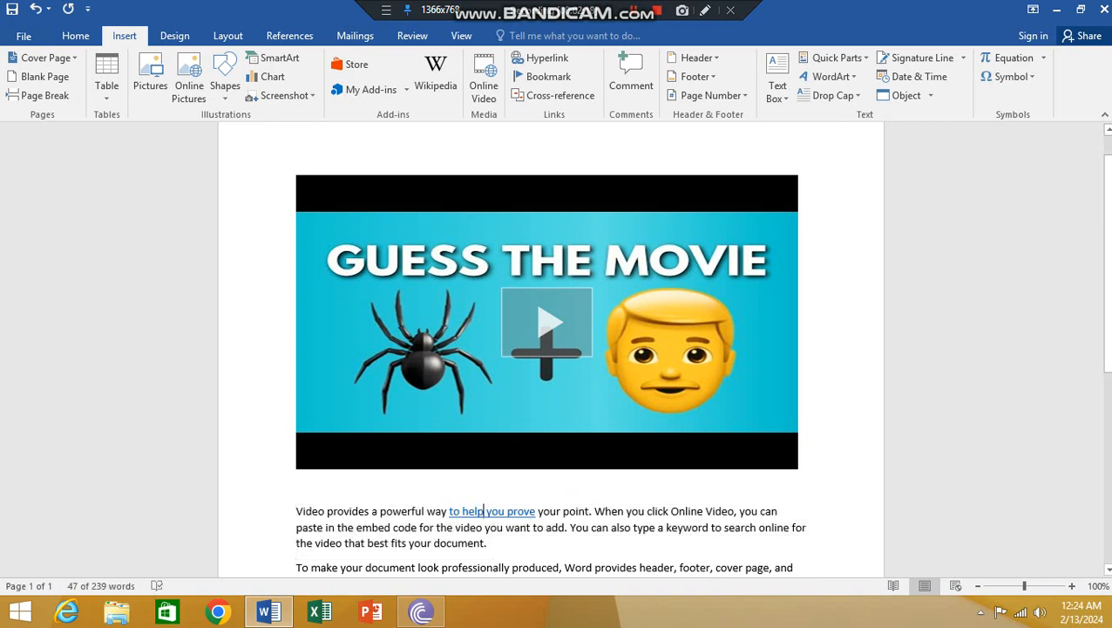
right_click(485, 511)
key(Escape)
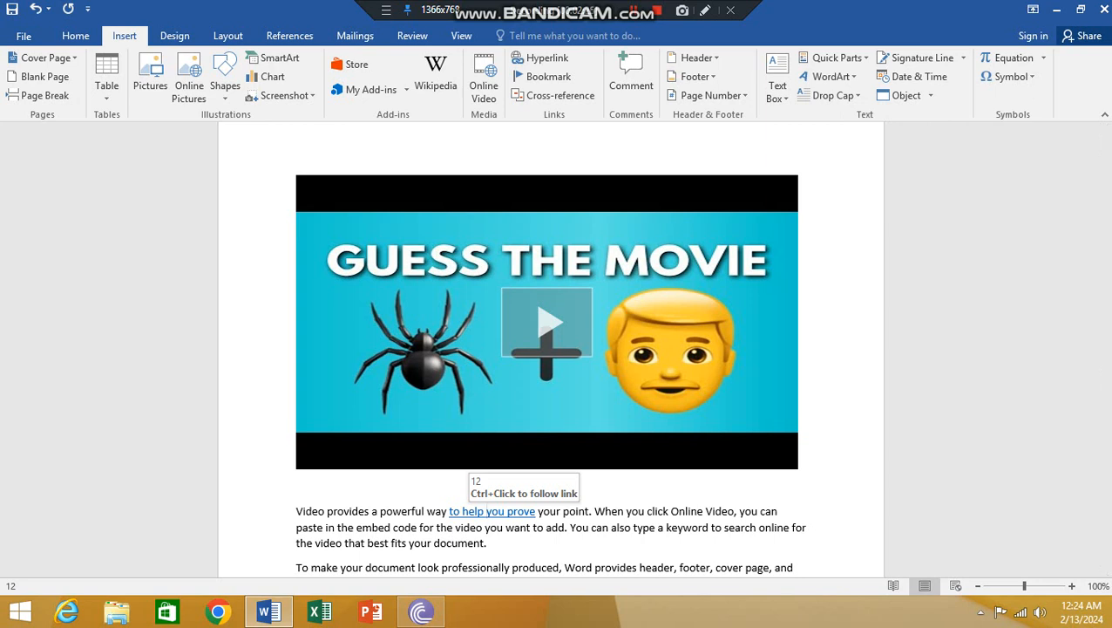
Try to follow the "to help you prove" hyperlink, then dismiss the windows that open over the document.
ctrl+click(485, 511)
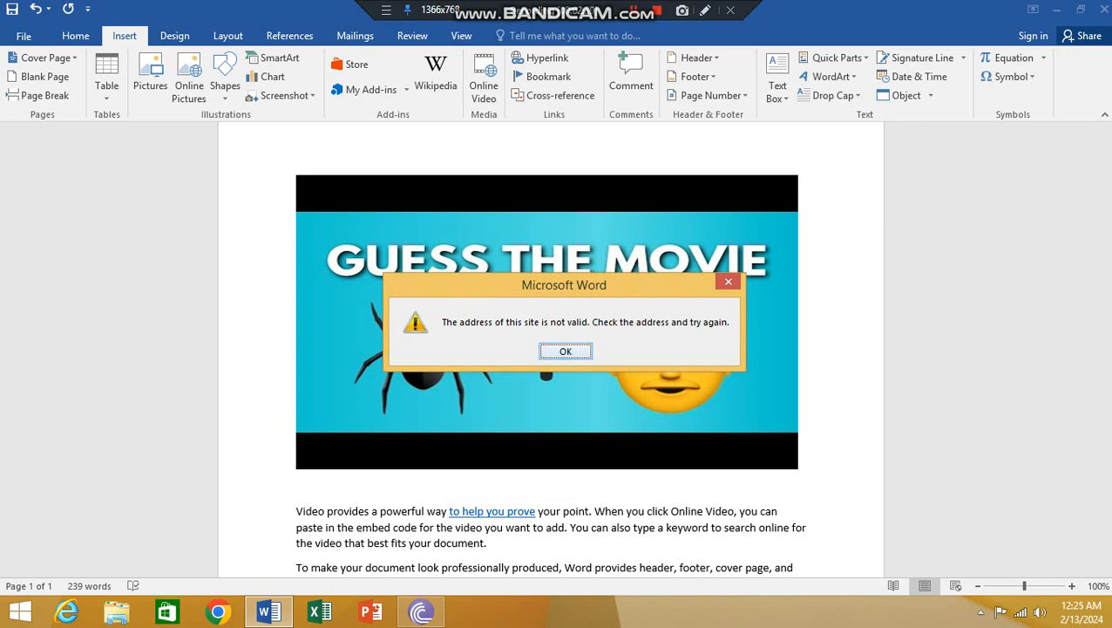
click(564, 350)
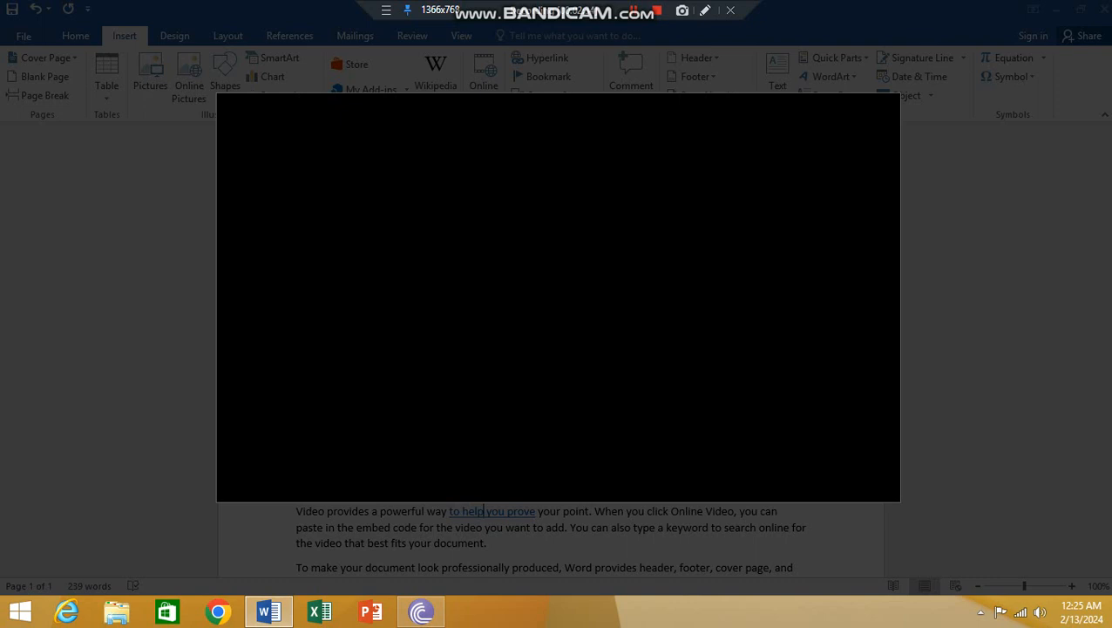
key(Escape)
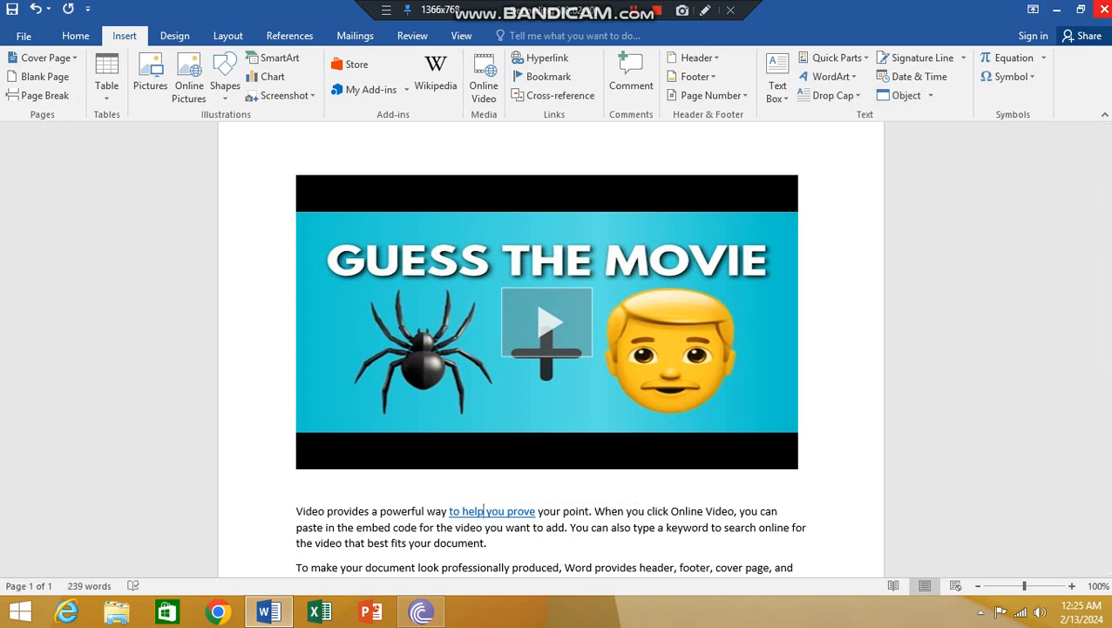
Minimize the document, open the personal user folder from the desktop, look inside its Documents folder and return.
click(1056, 10)
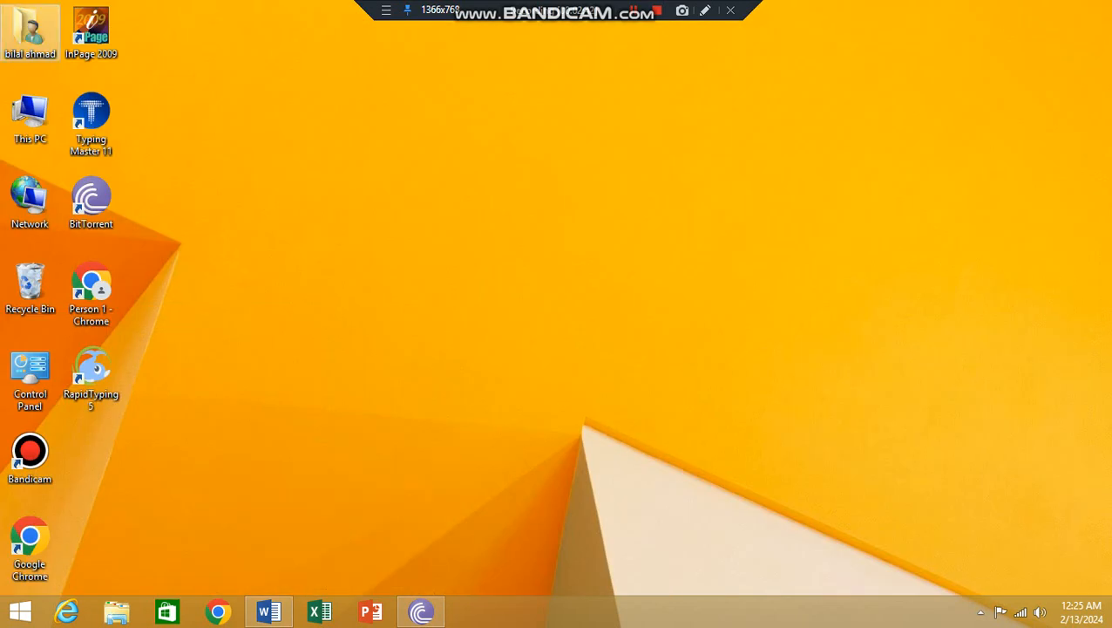
right_click(33, 27)
click(88, 38)
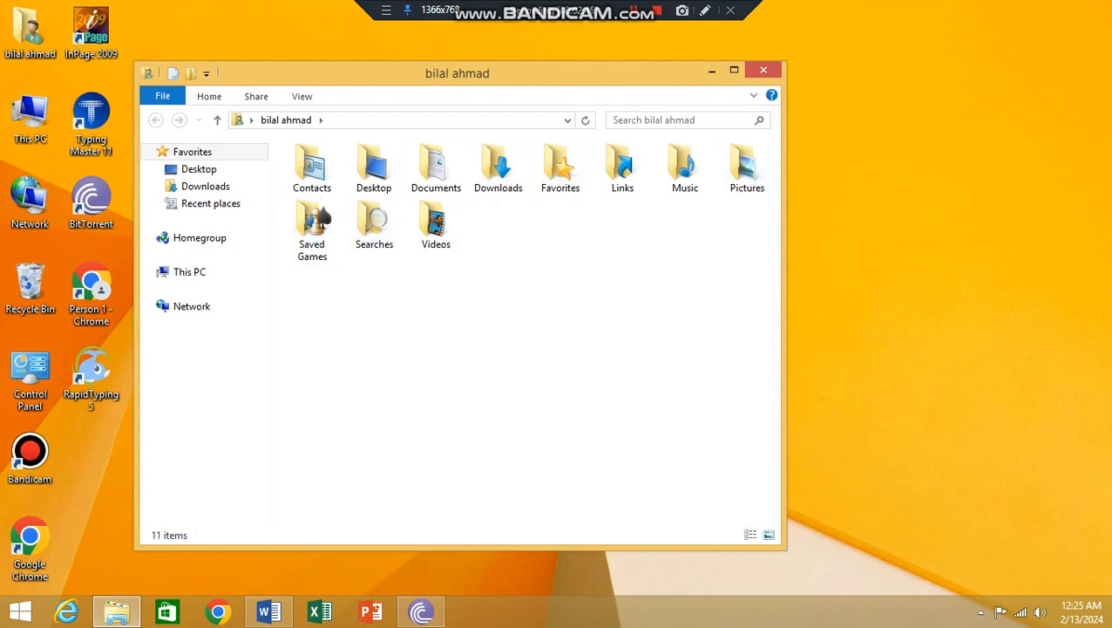
right_click(449, 172)
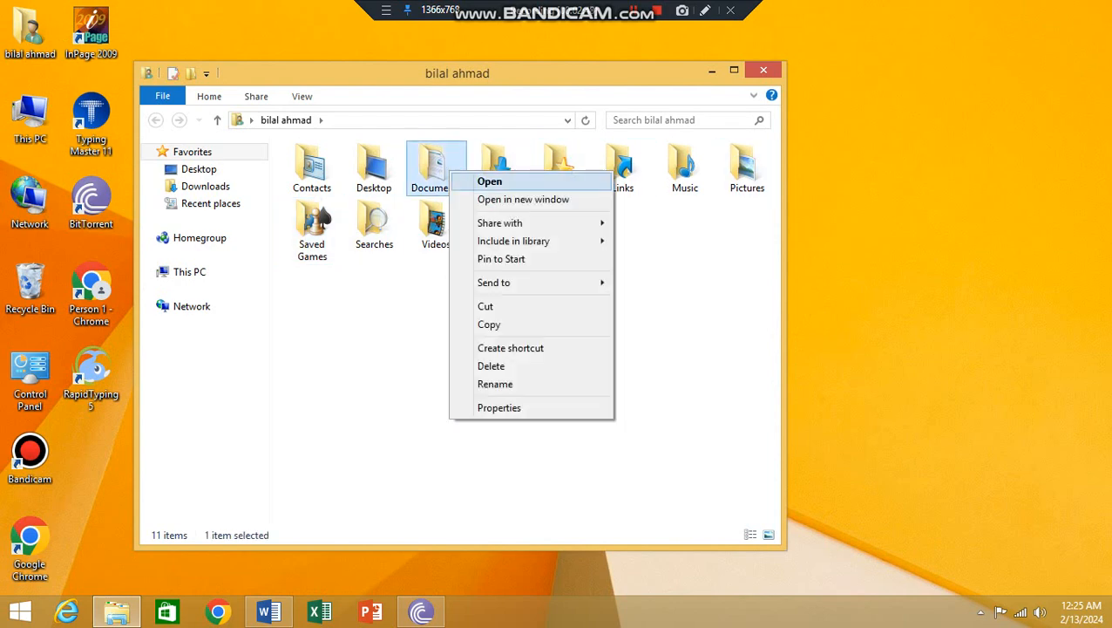
click(490, 182)
key(BackSpace)
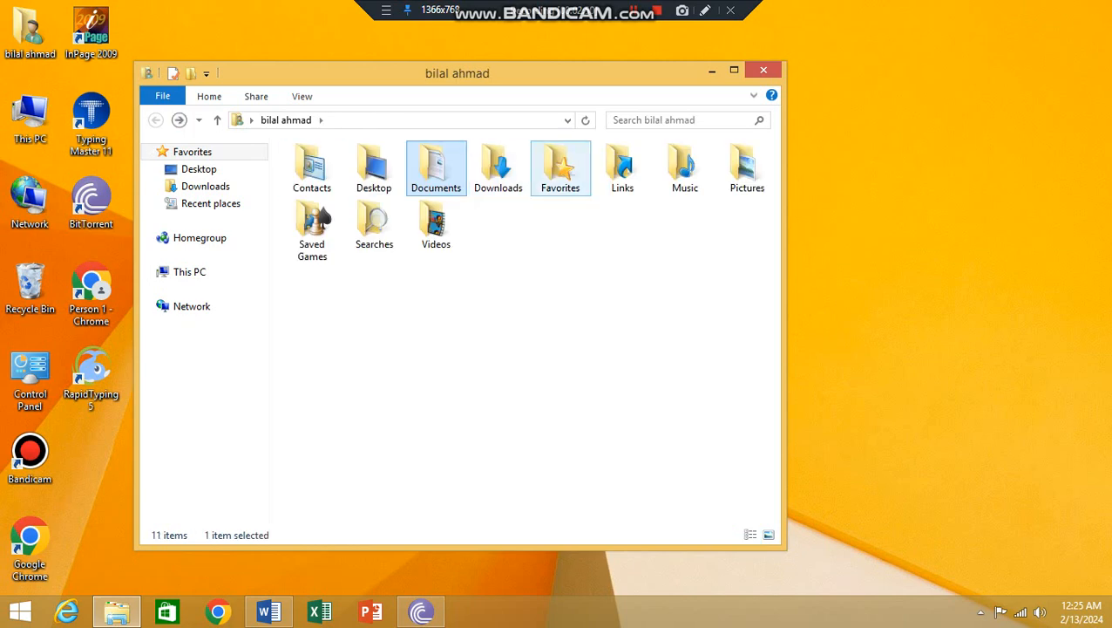
Look inside the Pictures folder, return to the personal user folder and close its window.
right_click(741, 180)
click(779, 192)
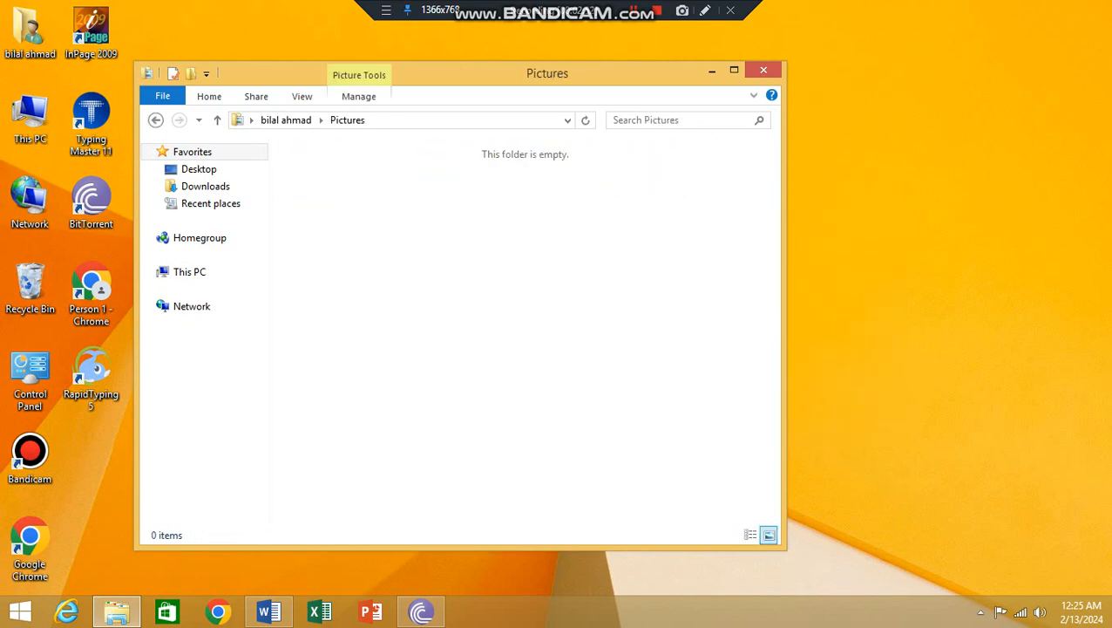
click(155, 120)
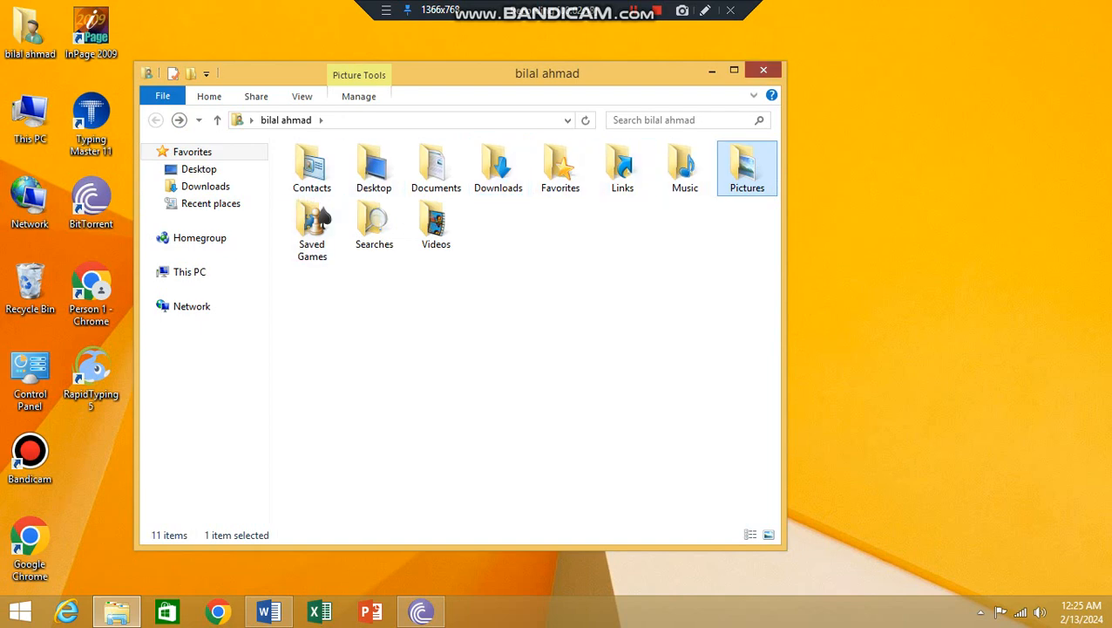
click(764, 70)
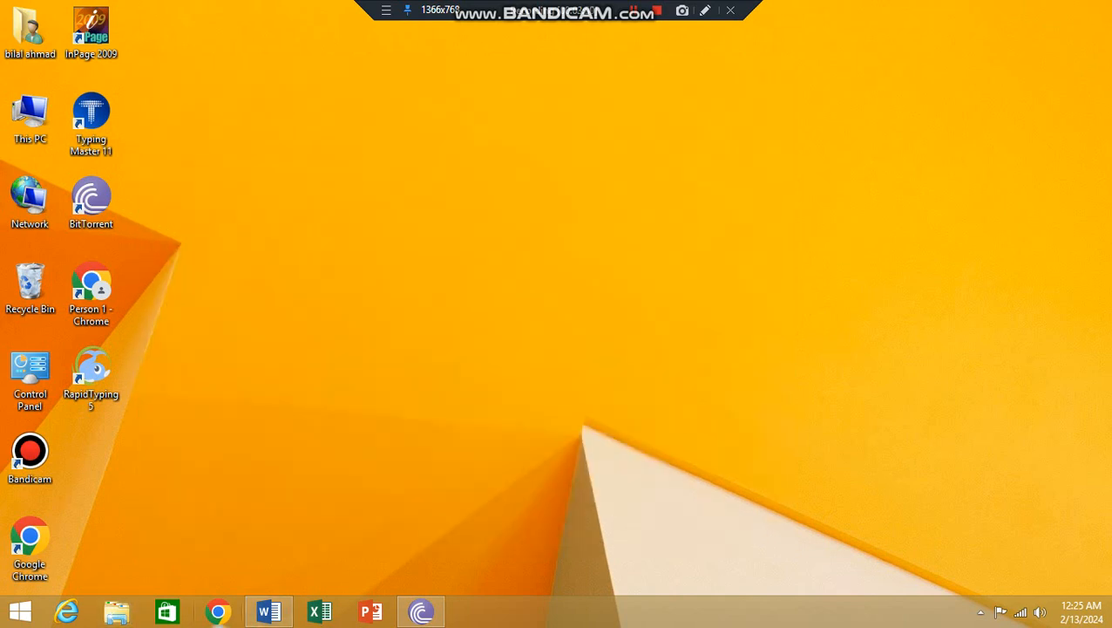
Switch back to the Word document and maximize its window.
click(268, 612)
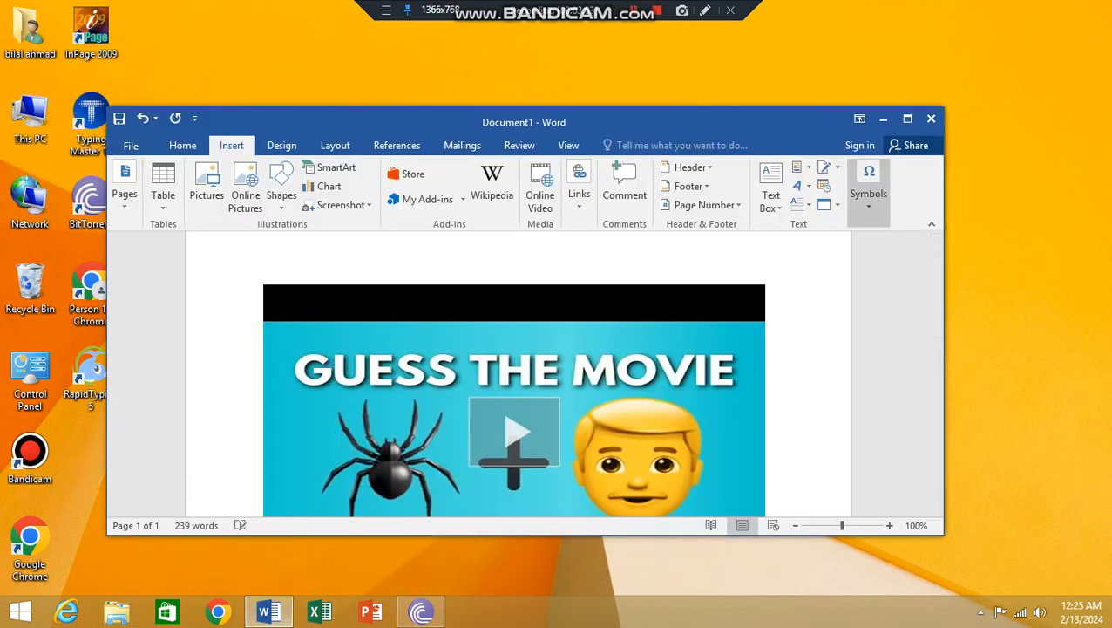
click(907, 119)
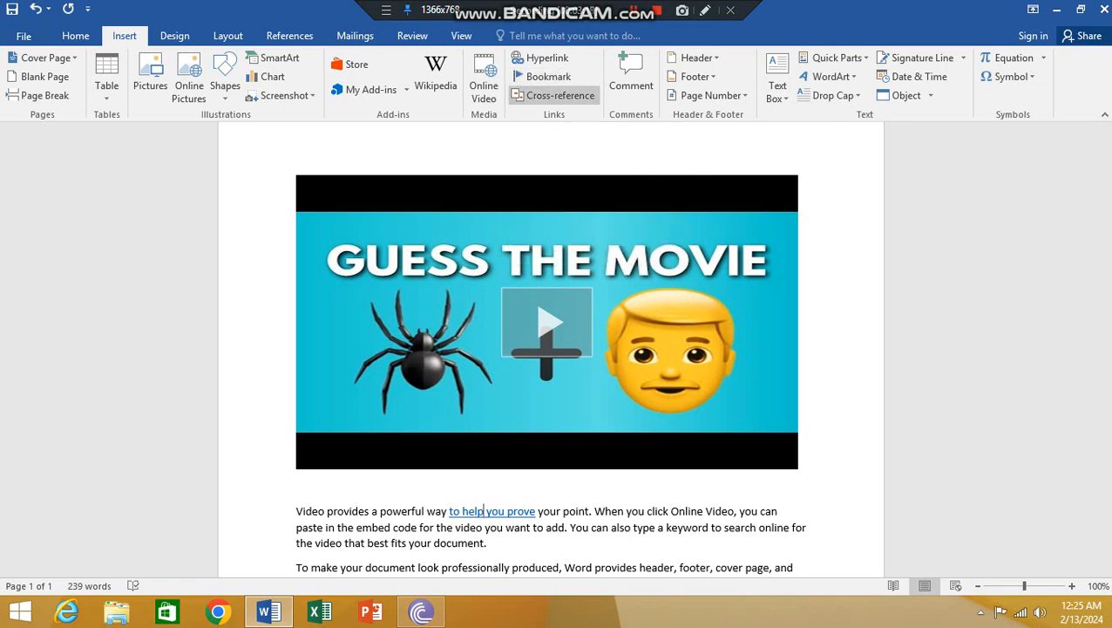
scroll(551, 349, down, 2)
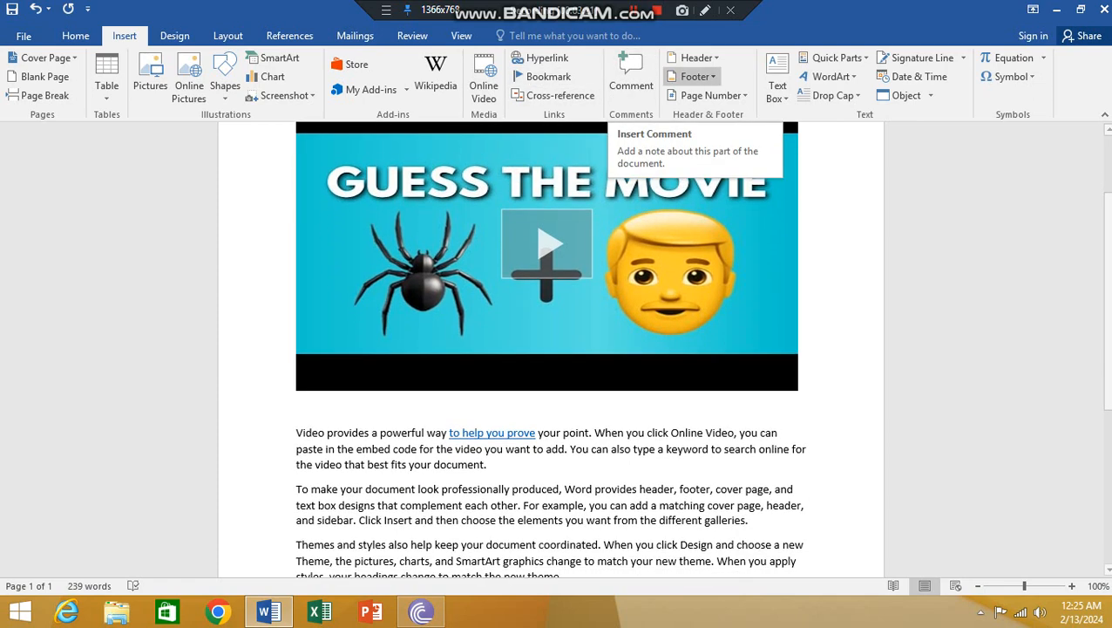
scroll(551, 348, up, 2)
Add the comment "Good" to the second paragraph's text from "add a matching cover page" to its end.
scroll(551, 349, down, 4)
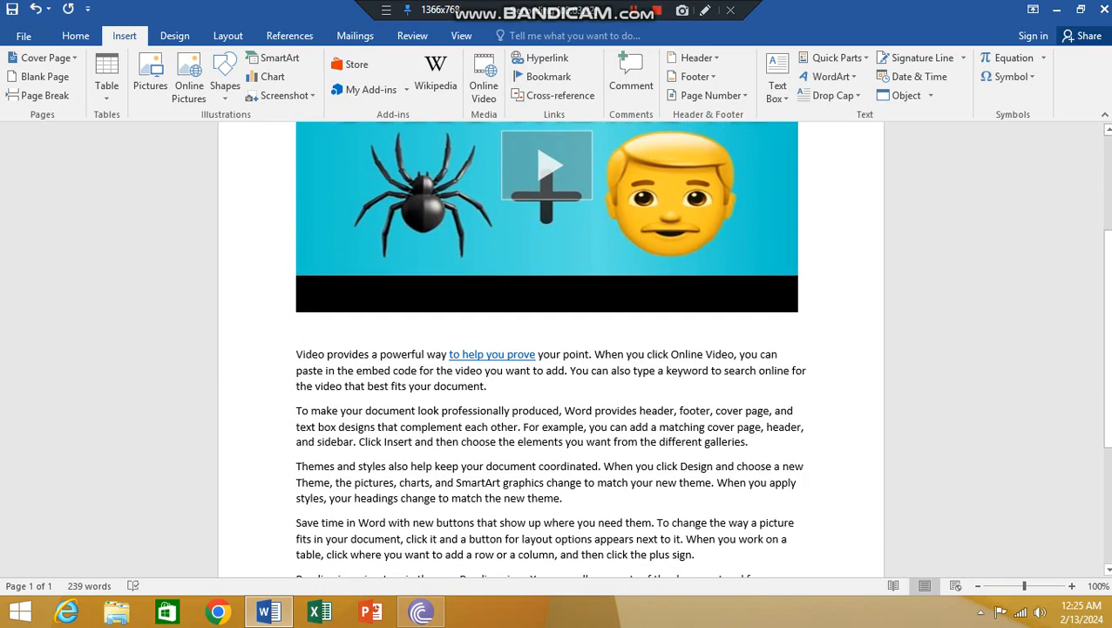
drag(748, 441, 630, 426)
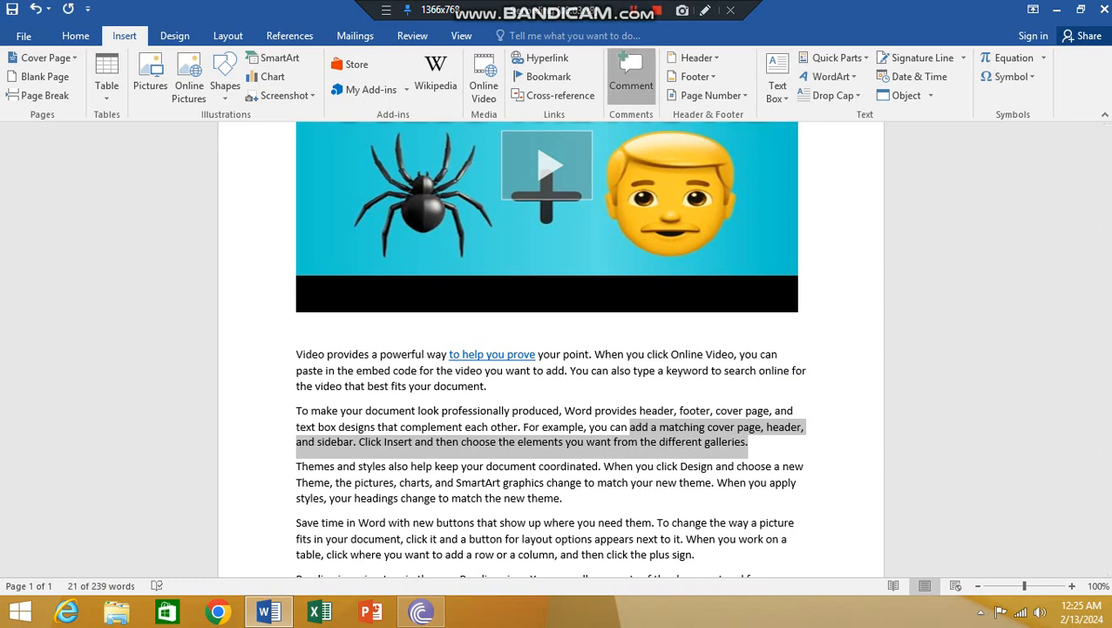
click(630, 77)
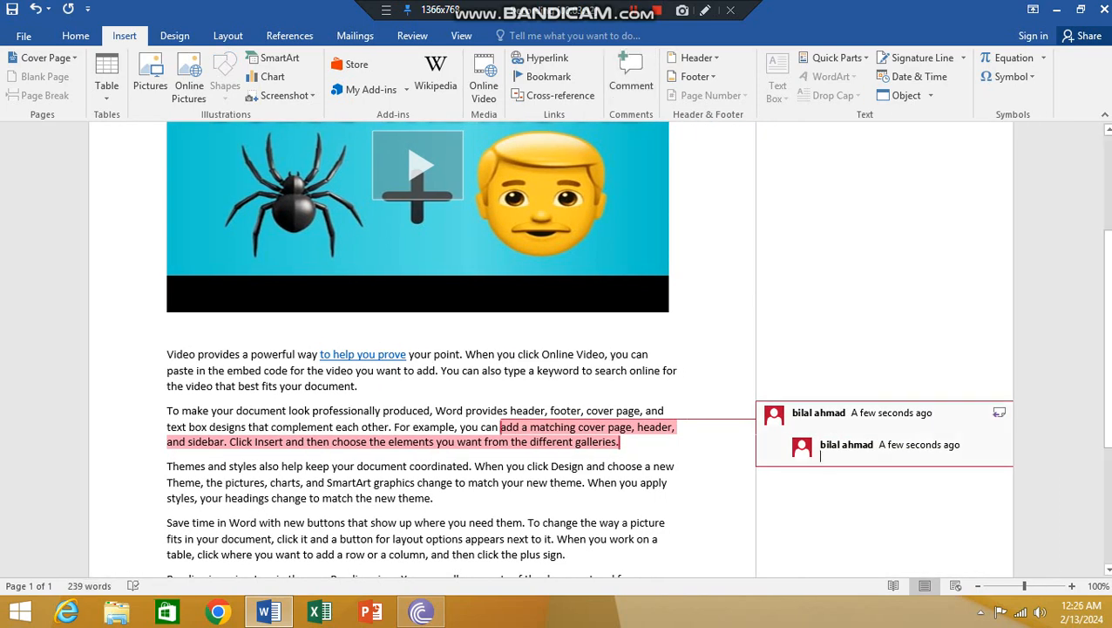
text(Good)
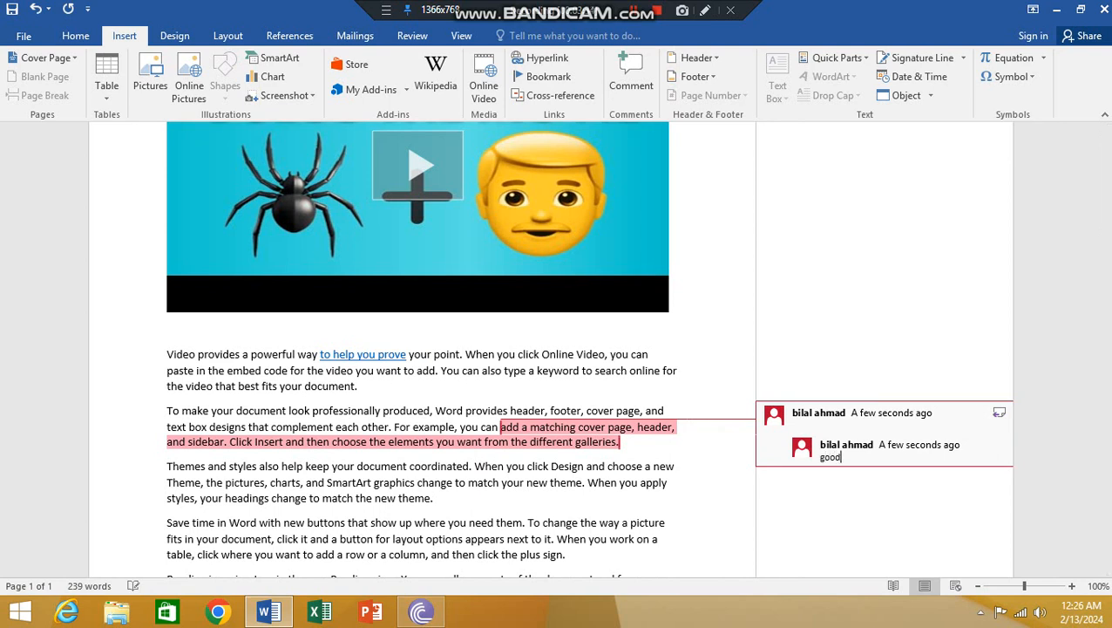
key(Return)
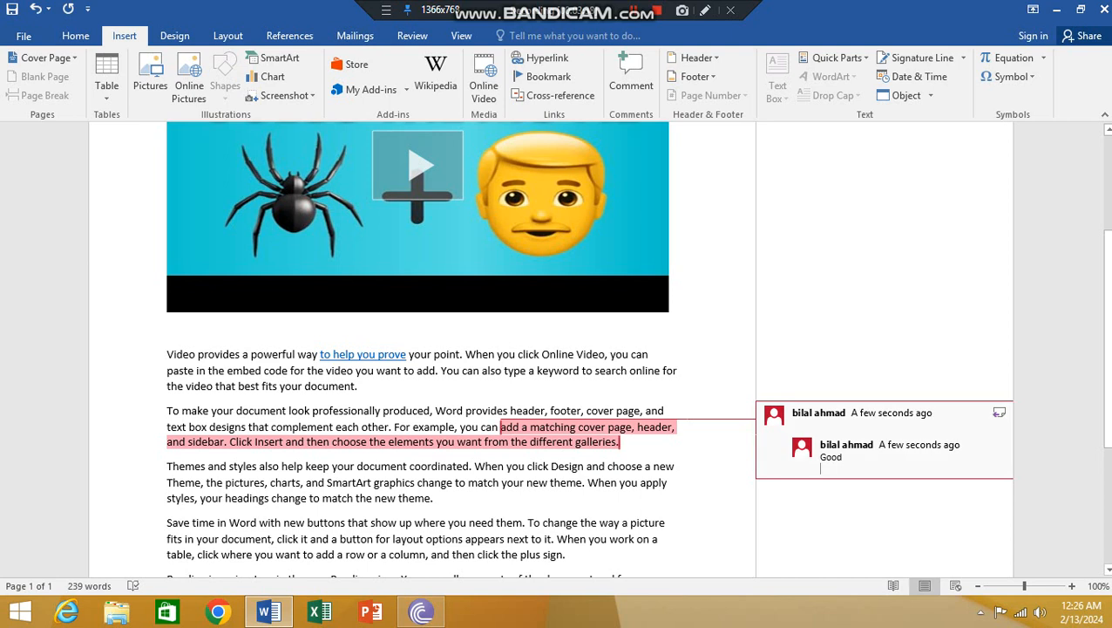
click(436, 497)
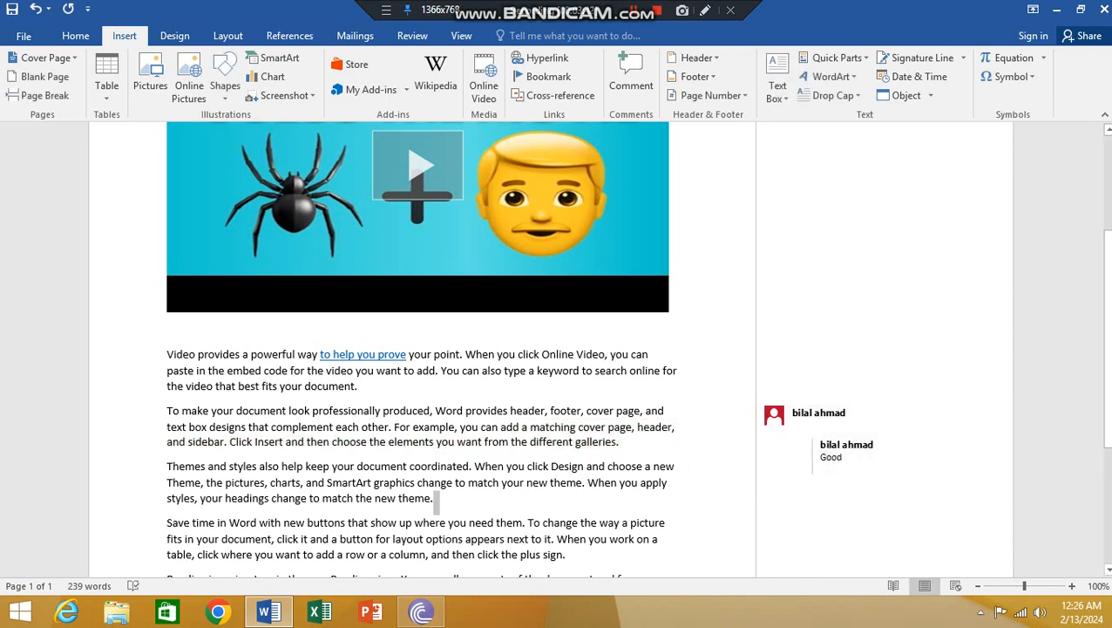
Delete the word "Video" and its comma after "Online" in the first paragraph.
double_click(595, 442)
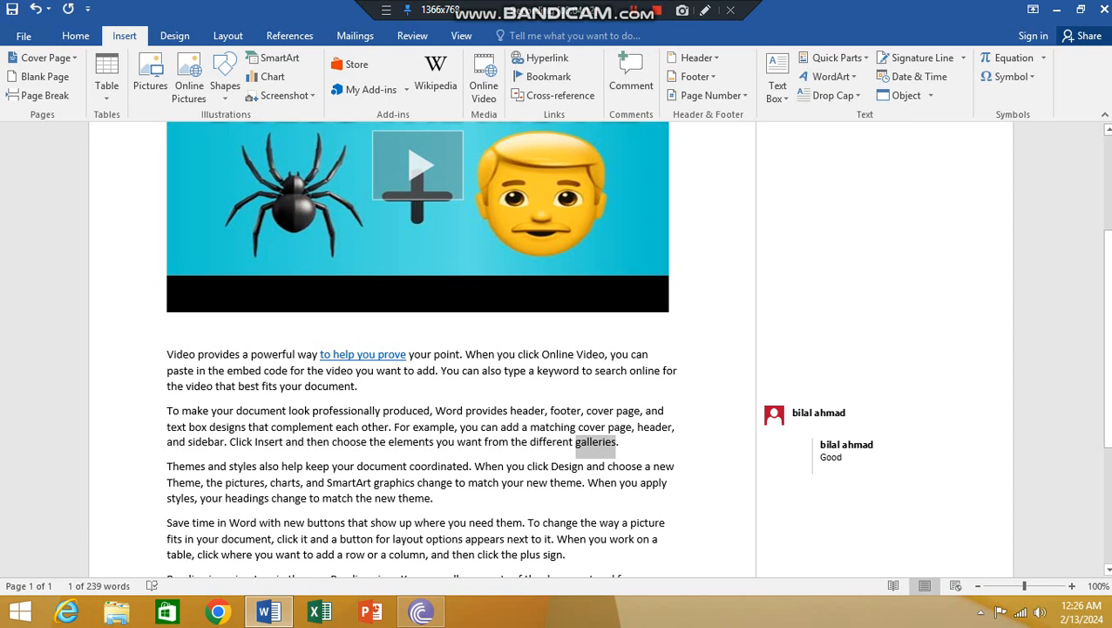
click(556, 354)
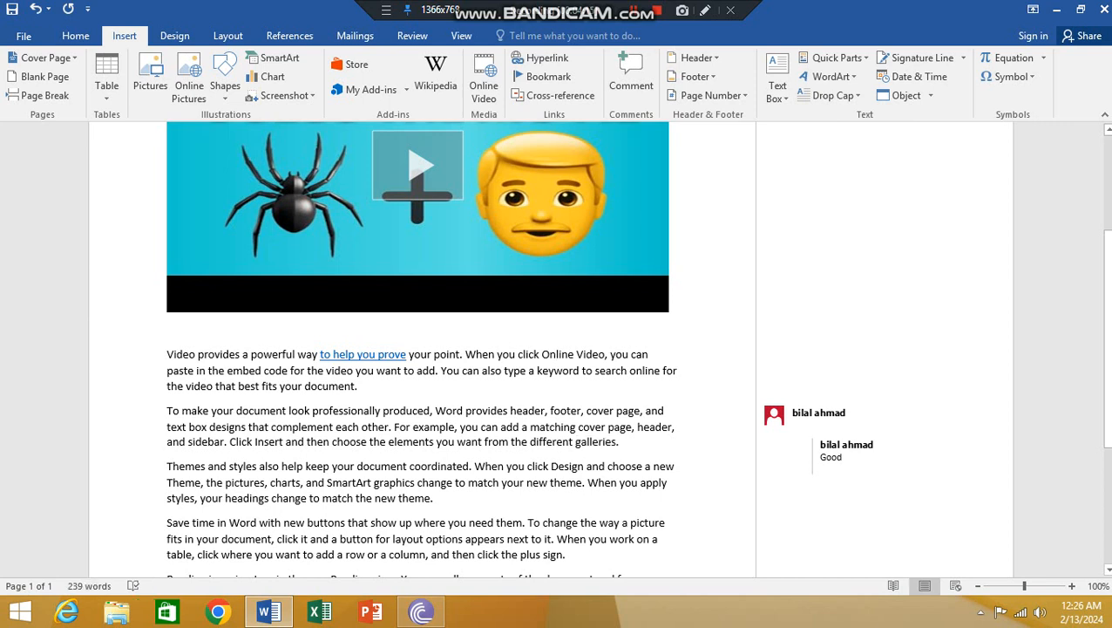
click(608, 353)
key(BackSpace)
key(BackSpace)
key(BackSpace)
key(BackSpace)
key(BackSpace)
key(BackSpace)
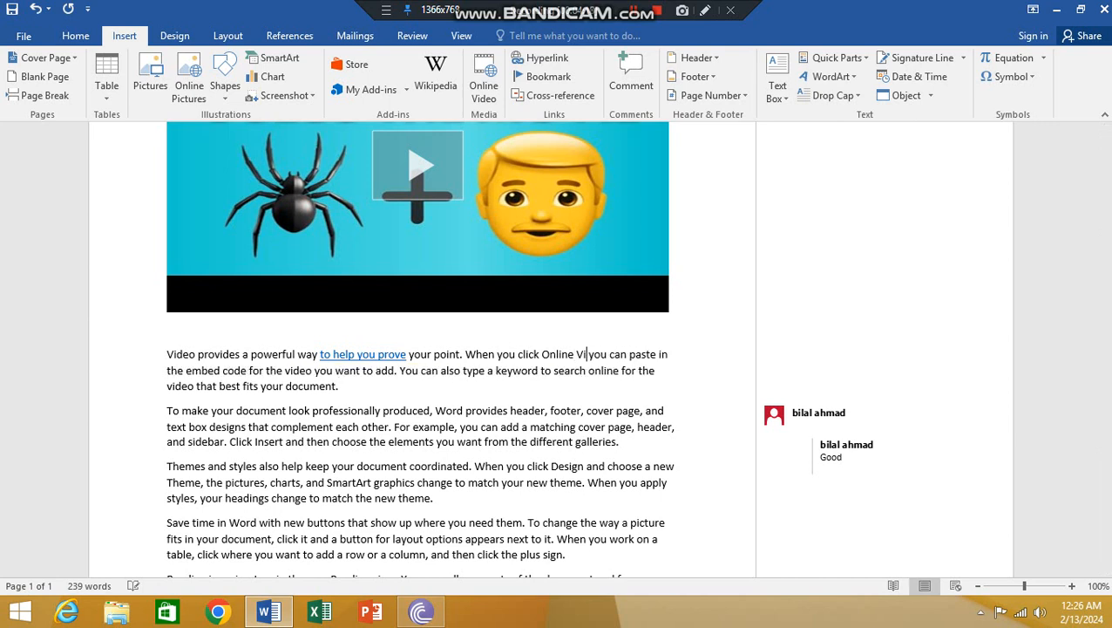
key(BackSpace)
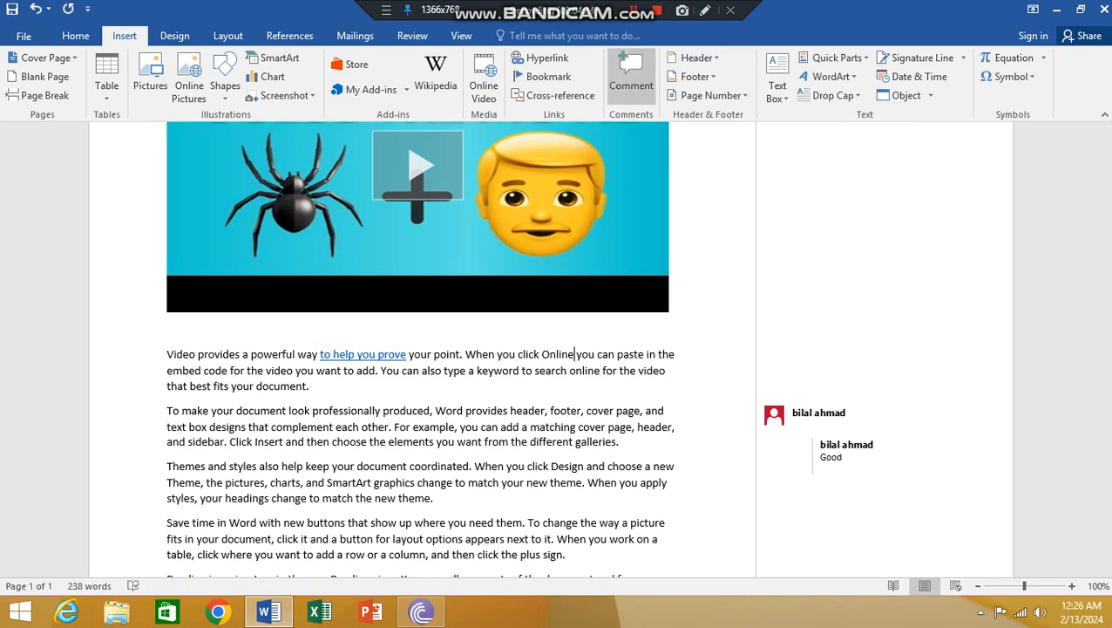
Add the comment "Video" to the word "Online" in the first paragraph.
click(632, 81)
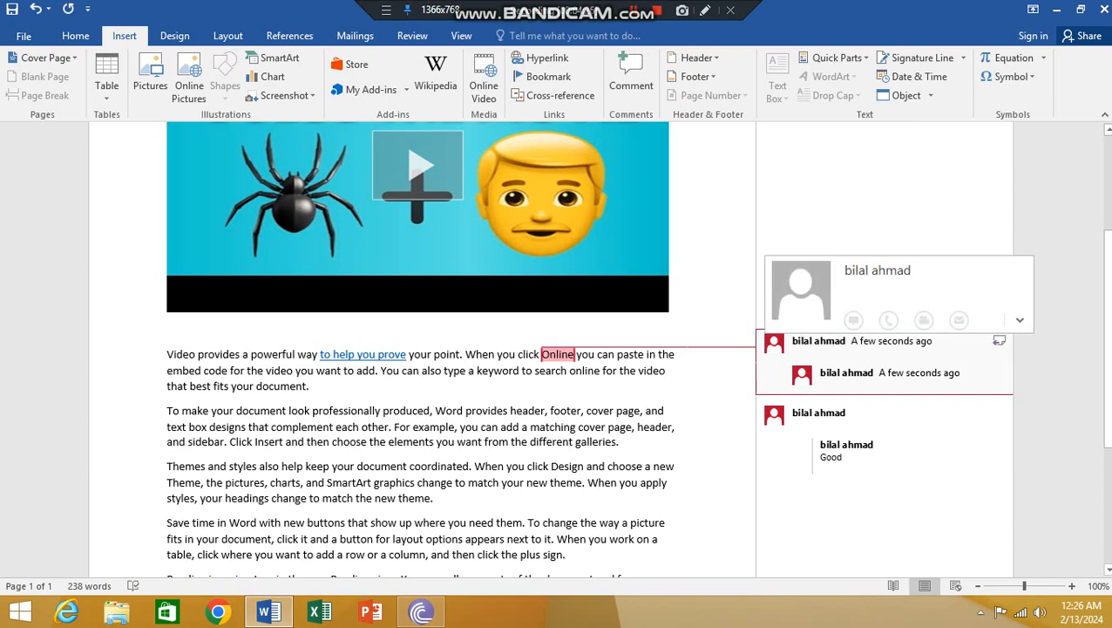
text(video)
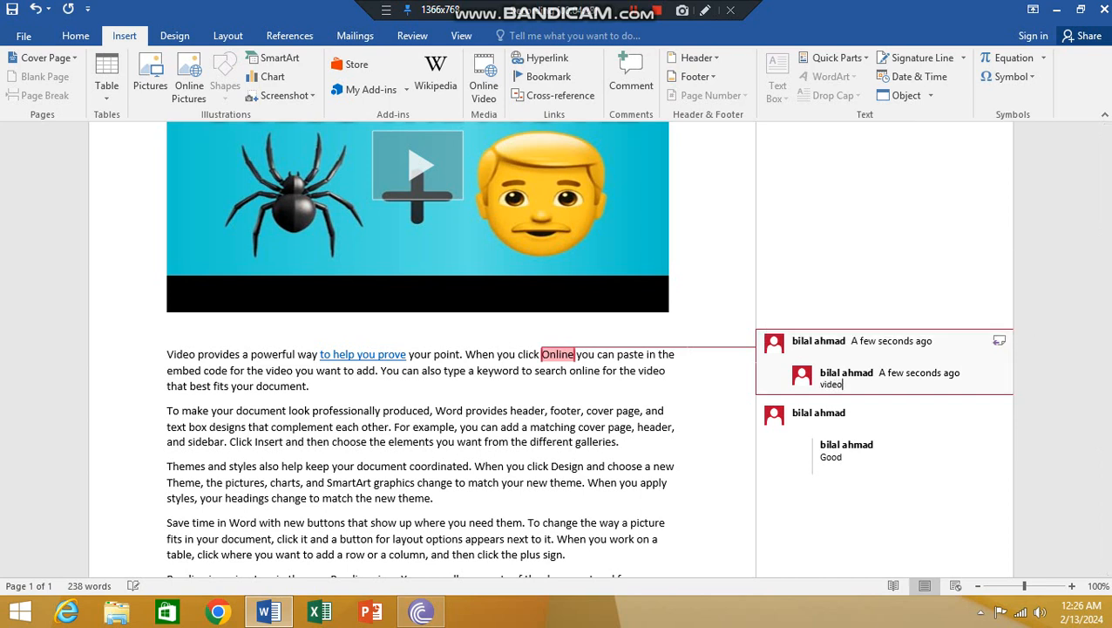
key(Return)
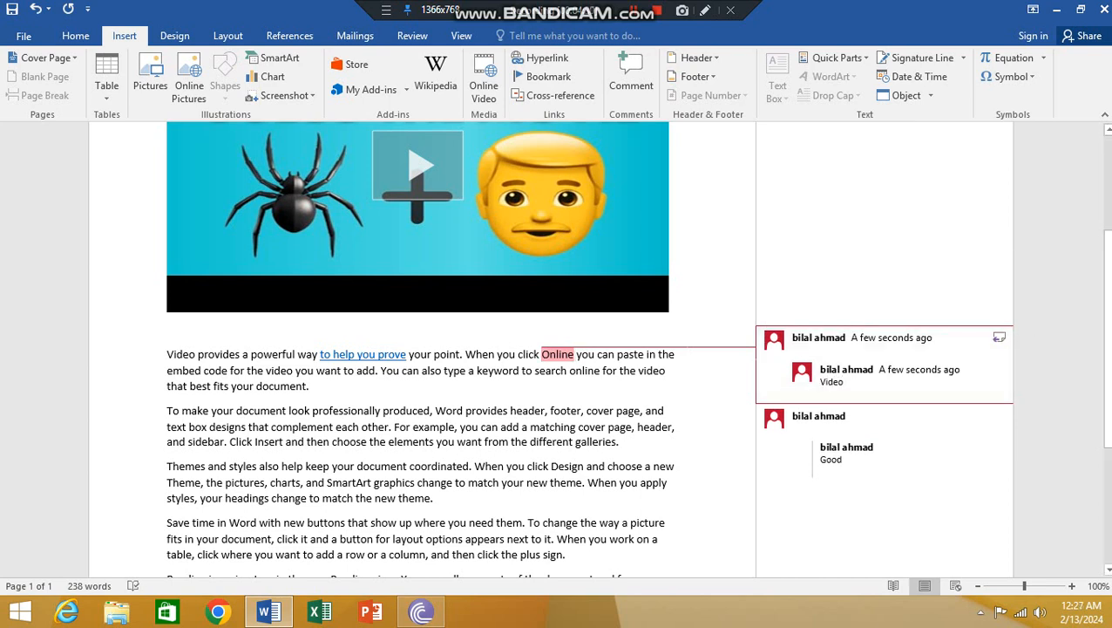
click(669, 305)
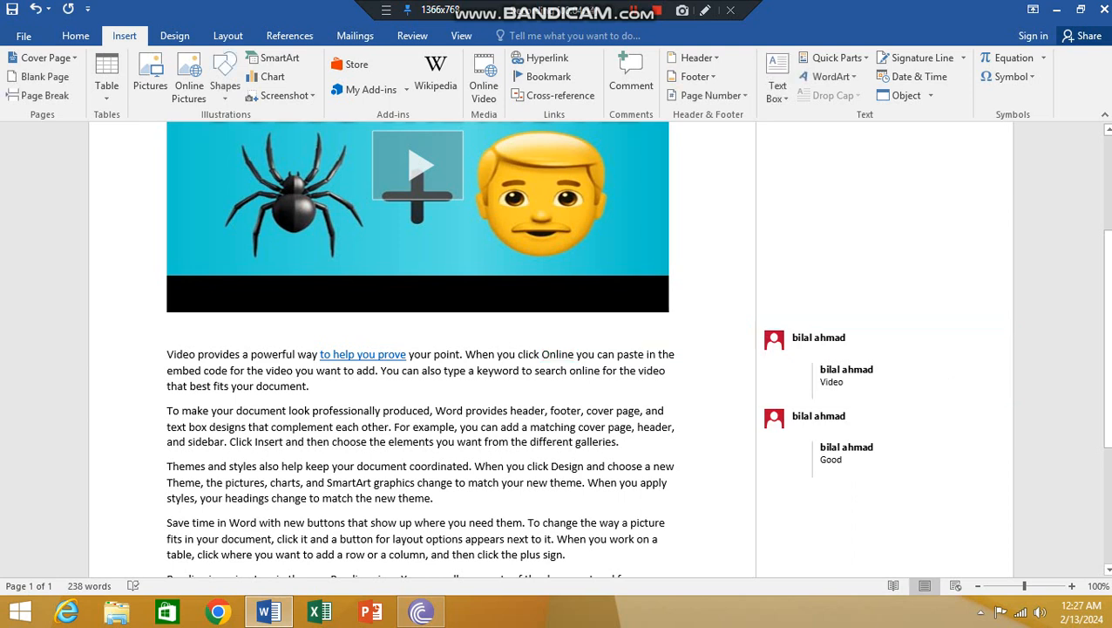
Insert the built-in Banded header and return to the document body.
click(588, 354)
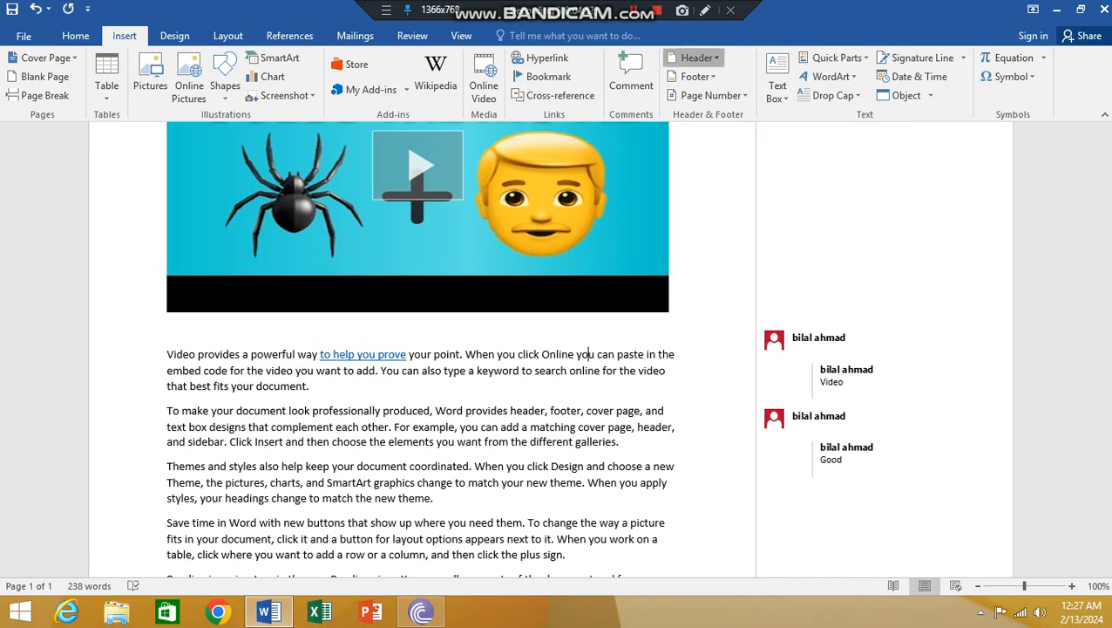
click(697, 57)
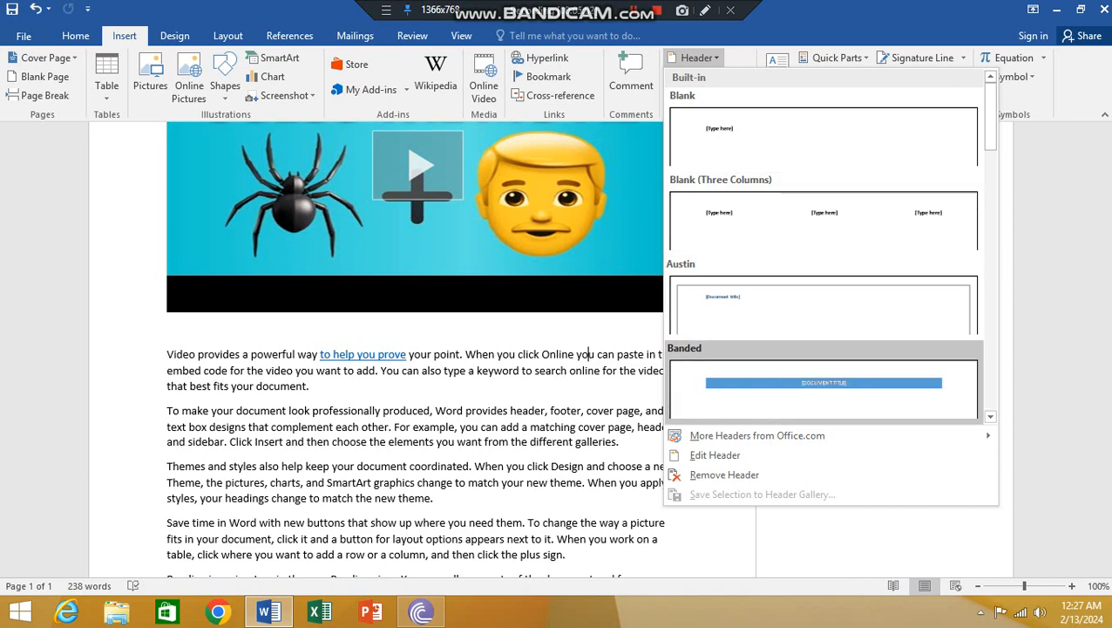
click(824, 384)
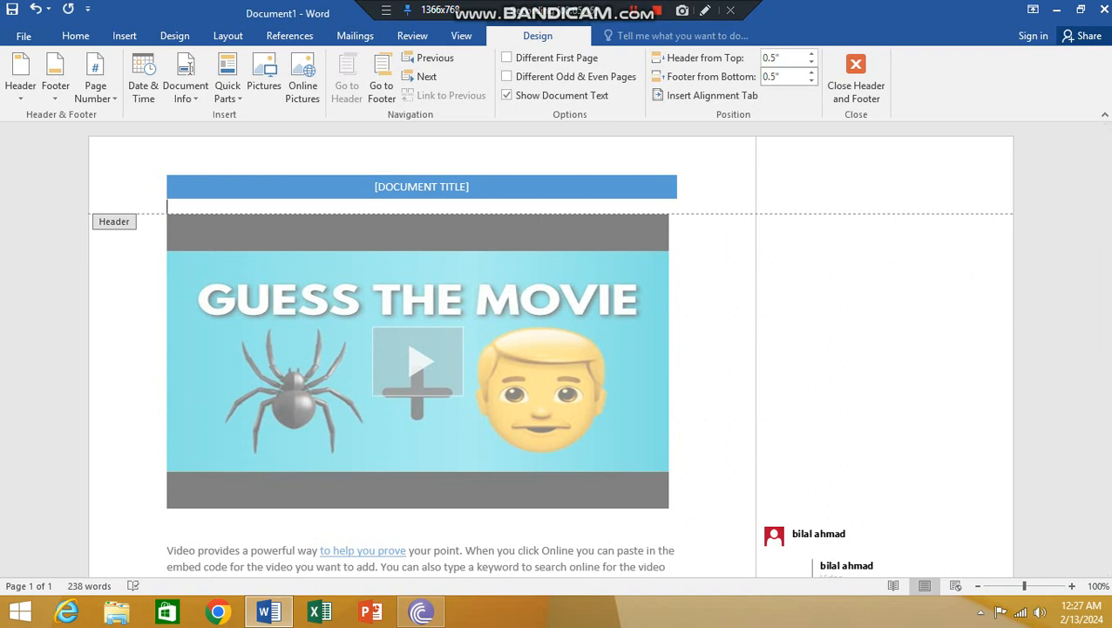
click(856, 80)
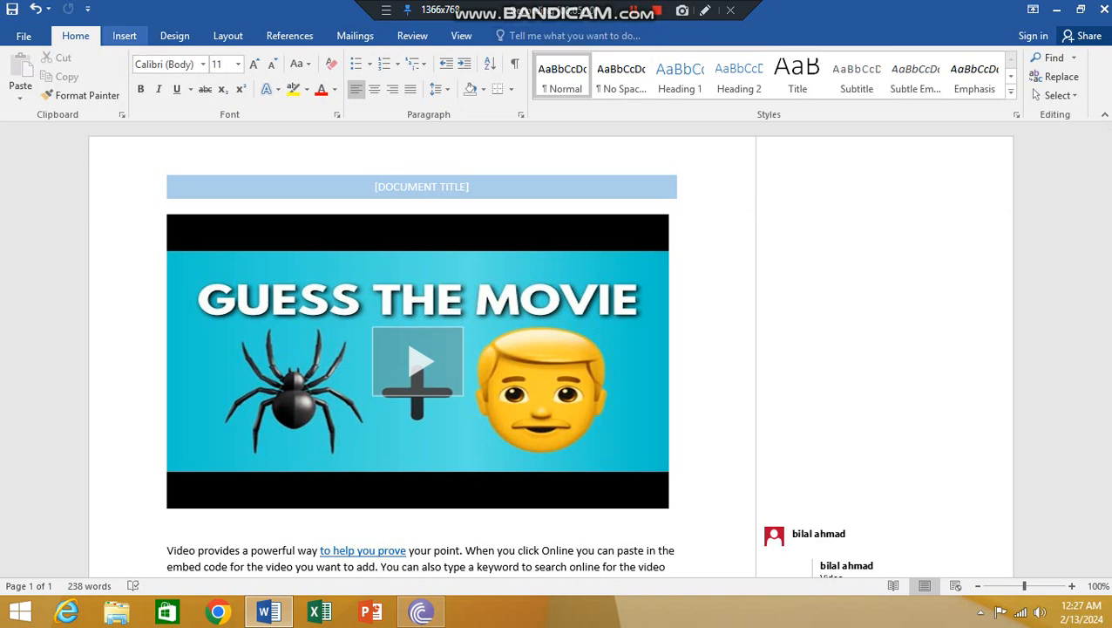
Insert the built-in Blank (Three Columns) footer and return to the document body.
click(124, 35)
click(693, 76)
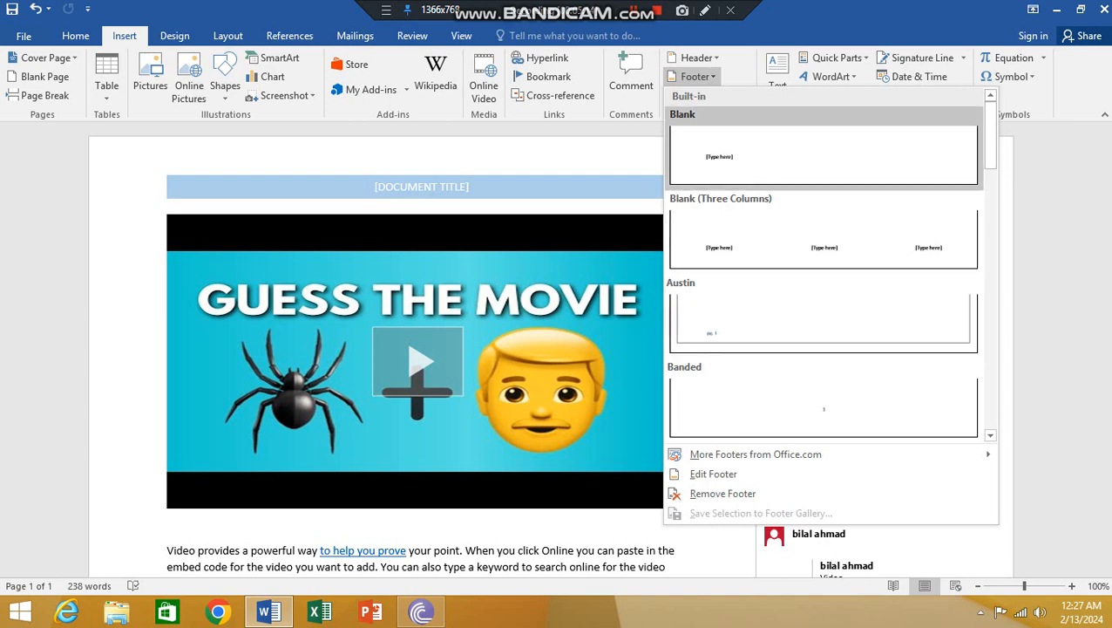
click(824, 240)
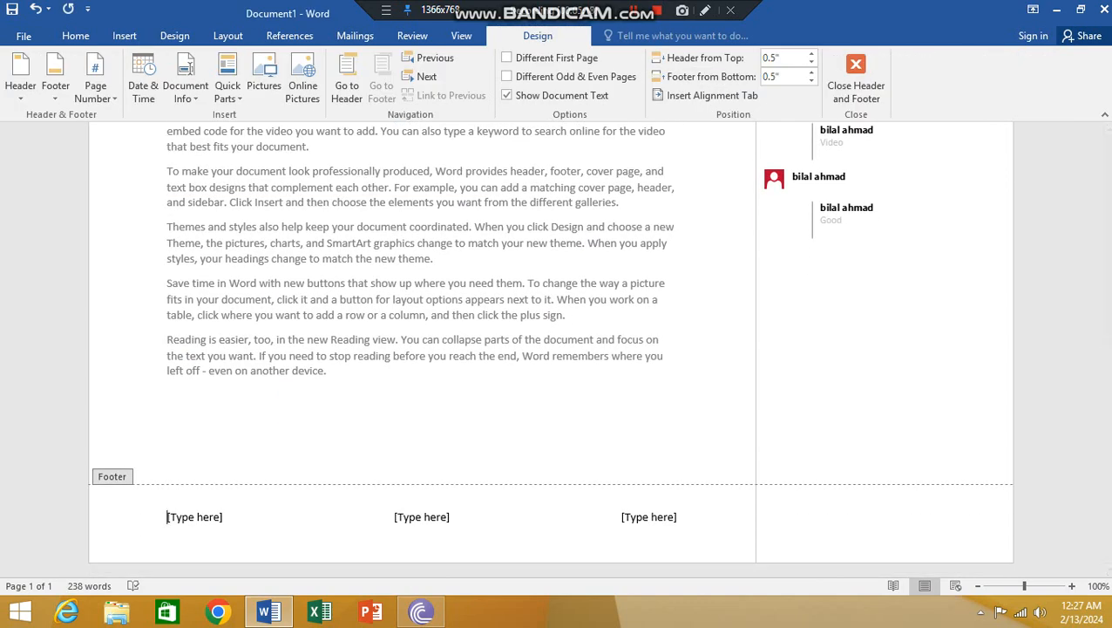
click(856, 78)
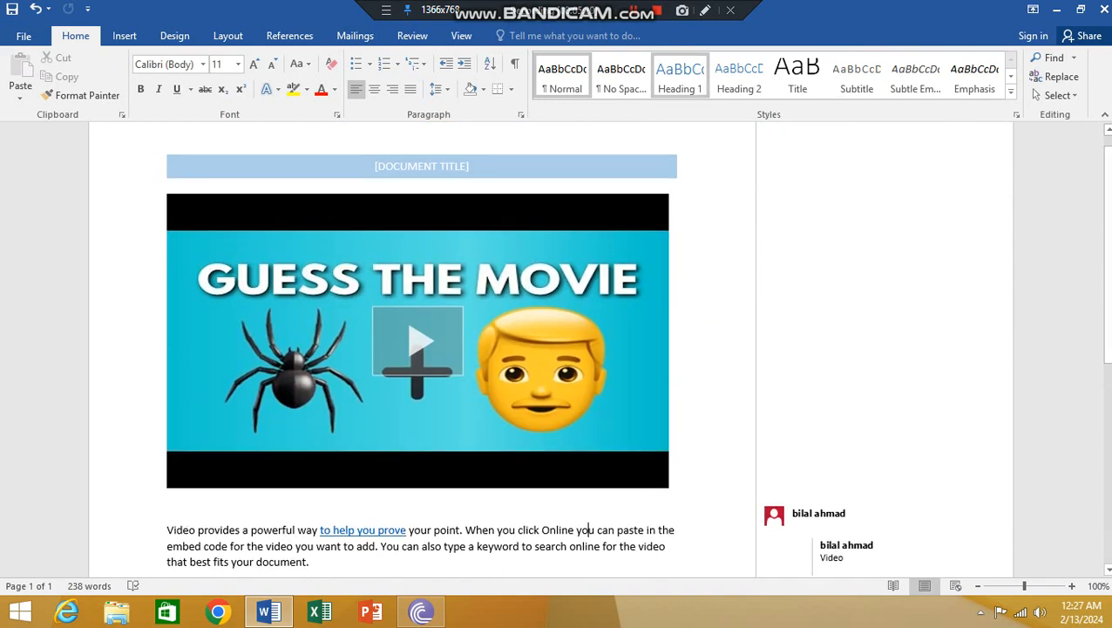
Add a page number at the top of the page in the Plain Number 1 style and return to the document body.
click(123, 35)
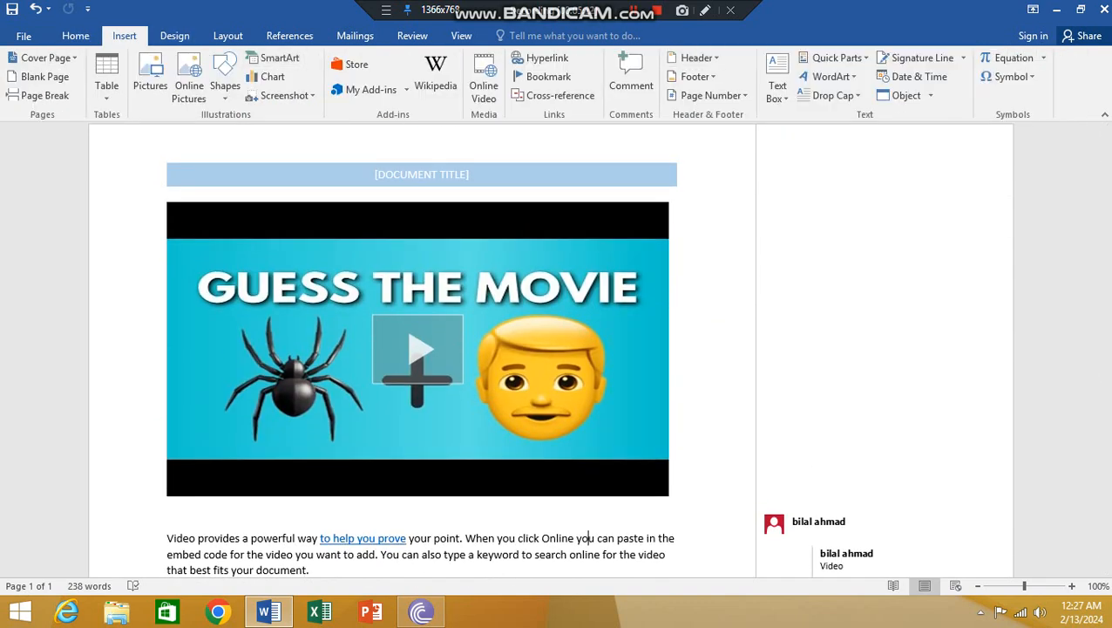
click(711, 95)
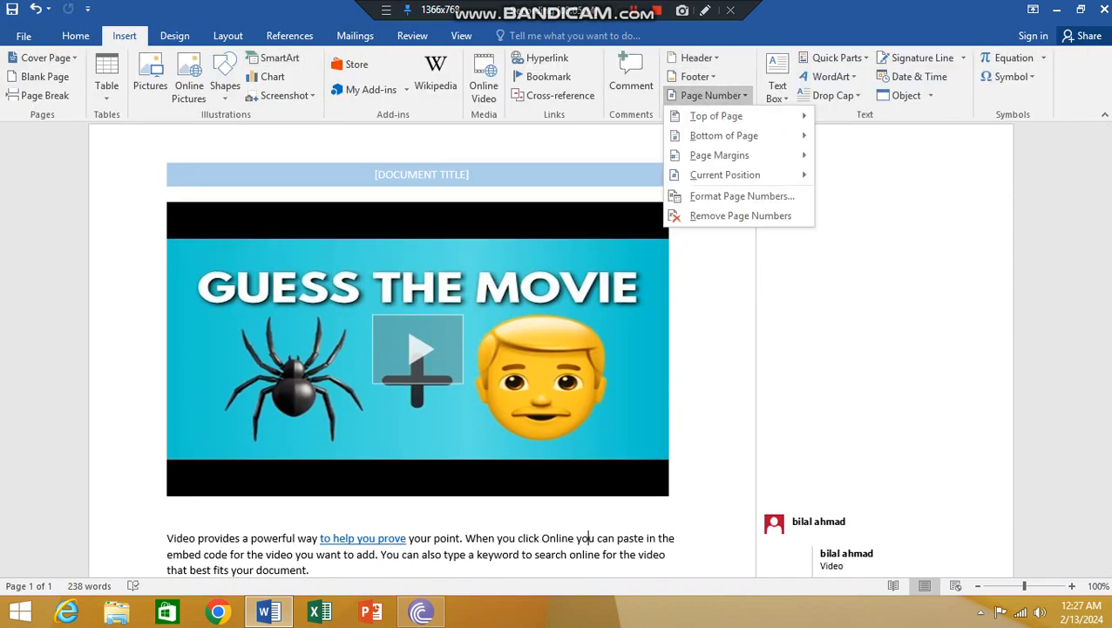
mouse_move(717, 116)
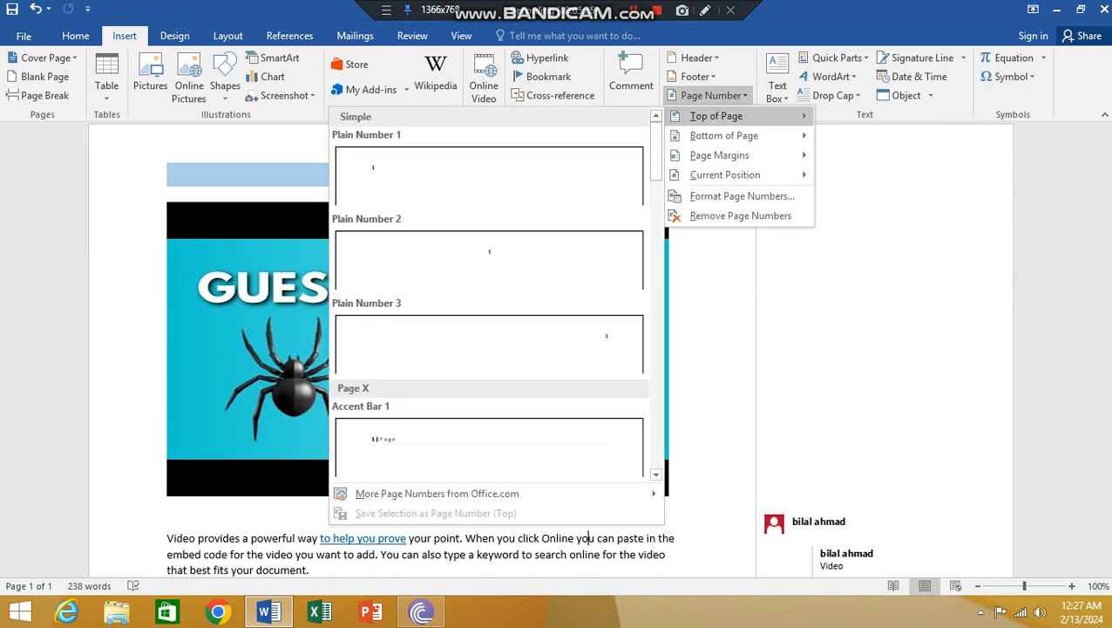
mouse_move(719, 155)
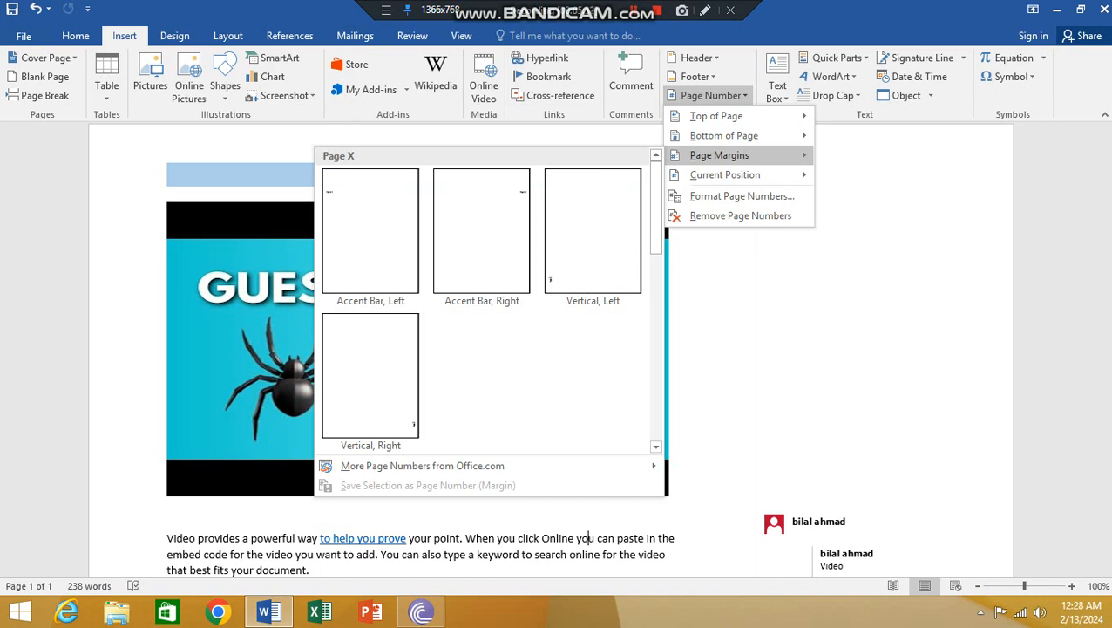
mouse_move(724, 174)
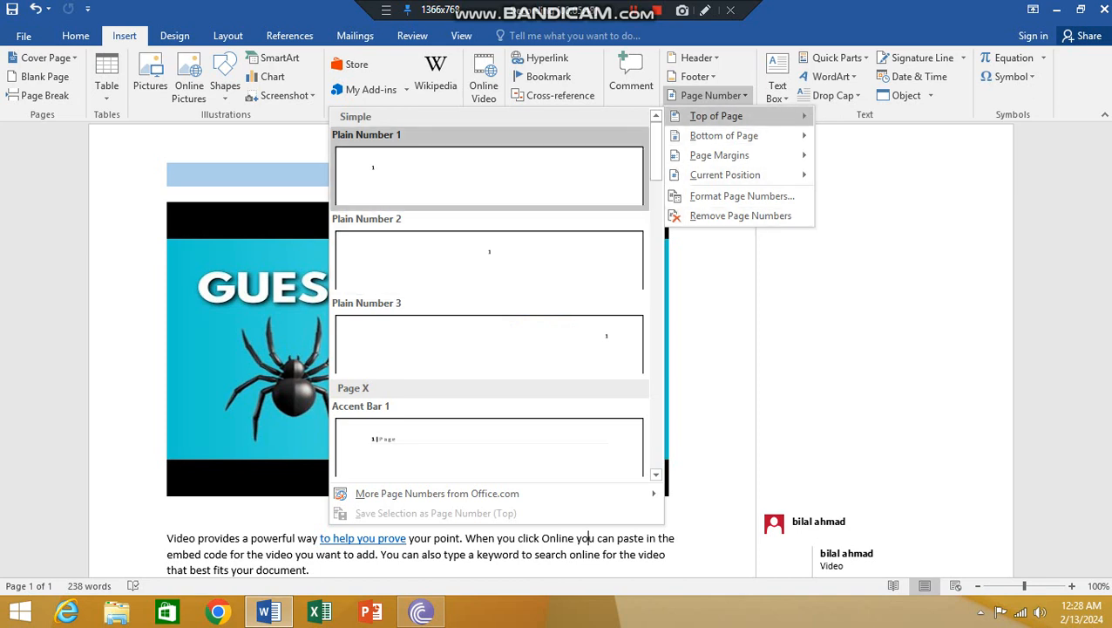
click(488, 174)
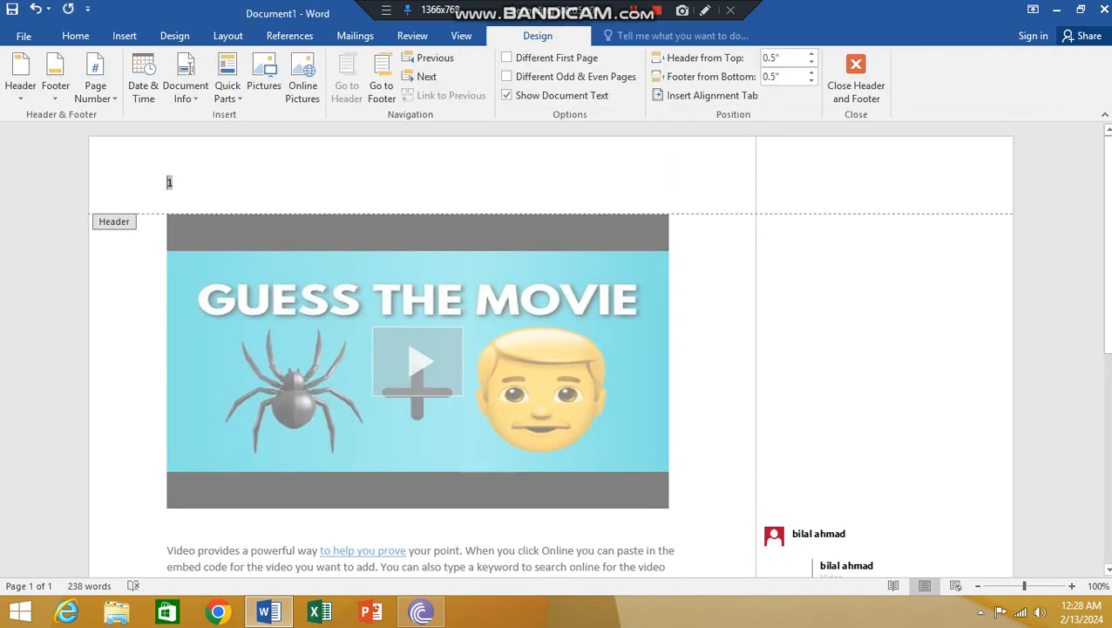
click(856, 86)
scroll(418, 349, down, 2)
scroll(419, 348, down, 5)
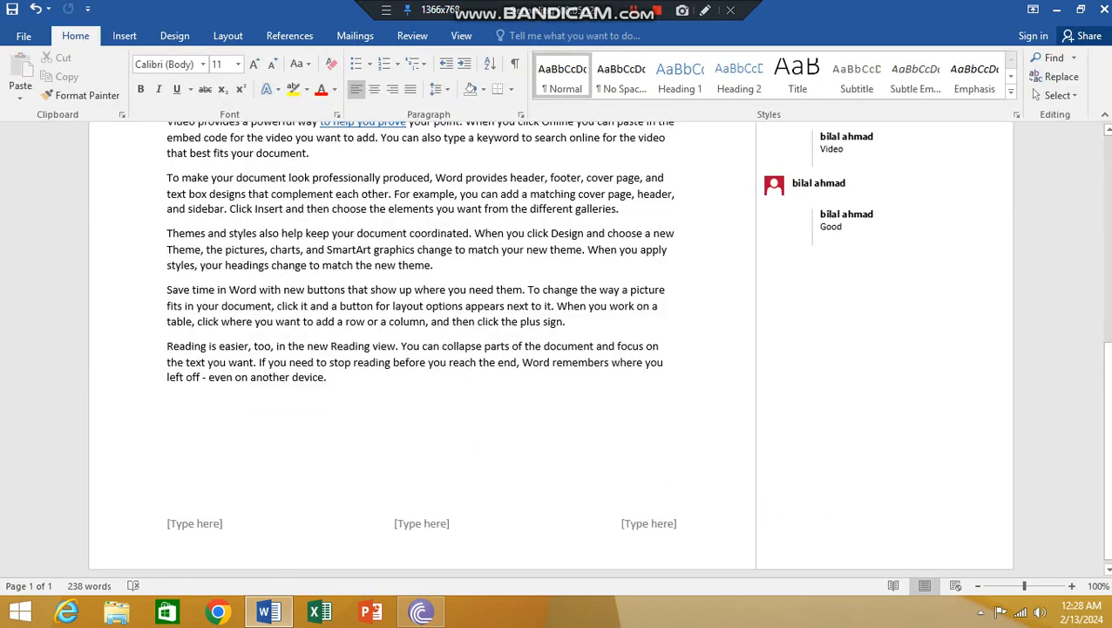
scroll(419, 349, up, 5)
scroll(589, 407, up, 2)
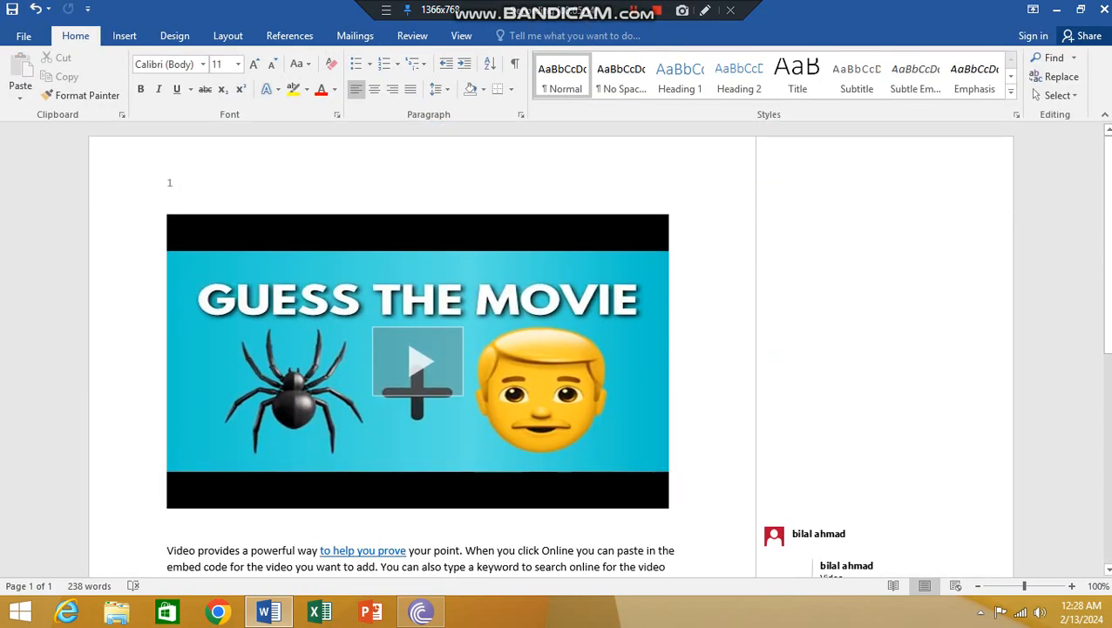
Generate sample paragraphs with =rand() on a new line below the last paragraph of the document.
scroll(589, 406, down, 8)
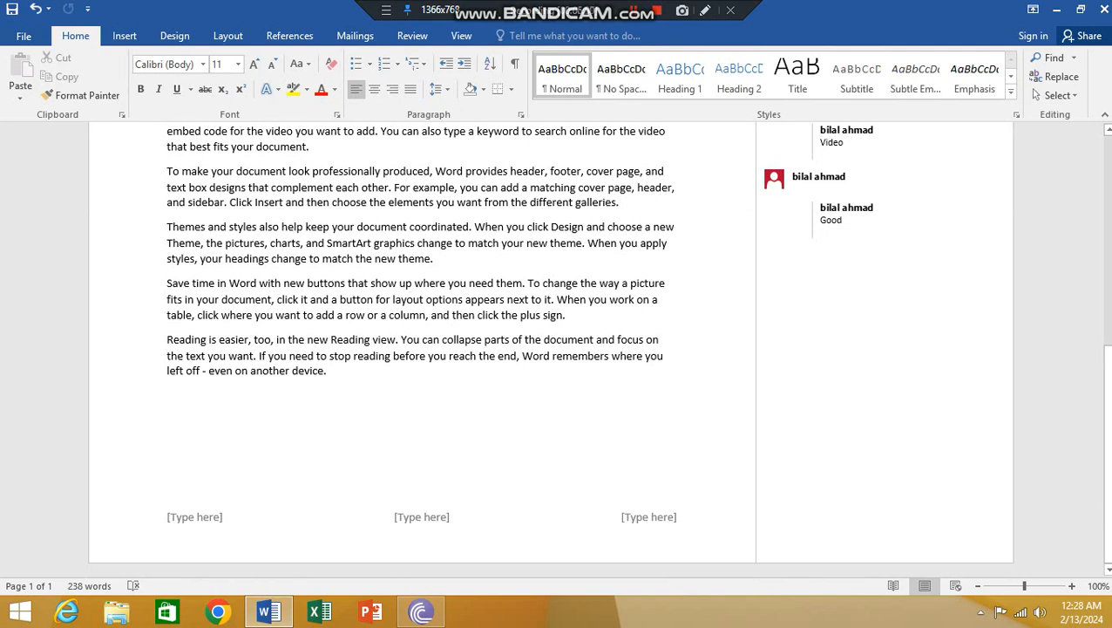
double_click(420, 394)
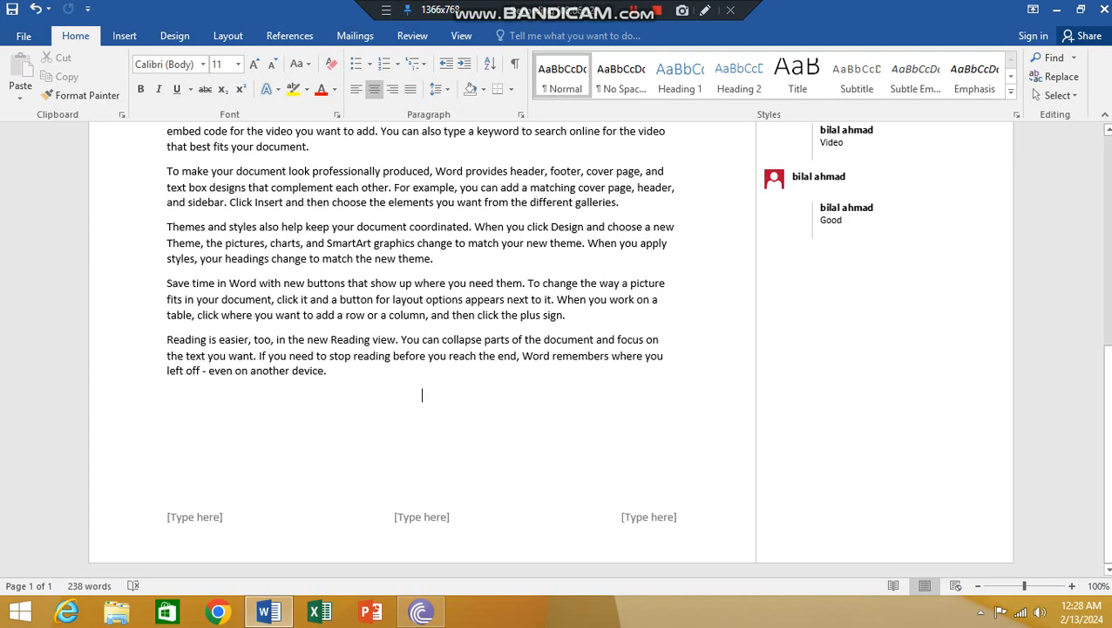
double_click(241, 394)
text(=)
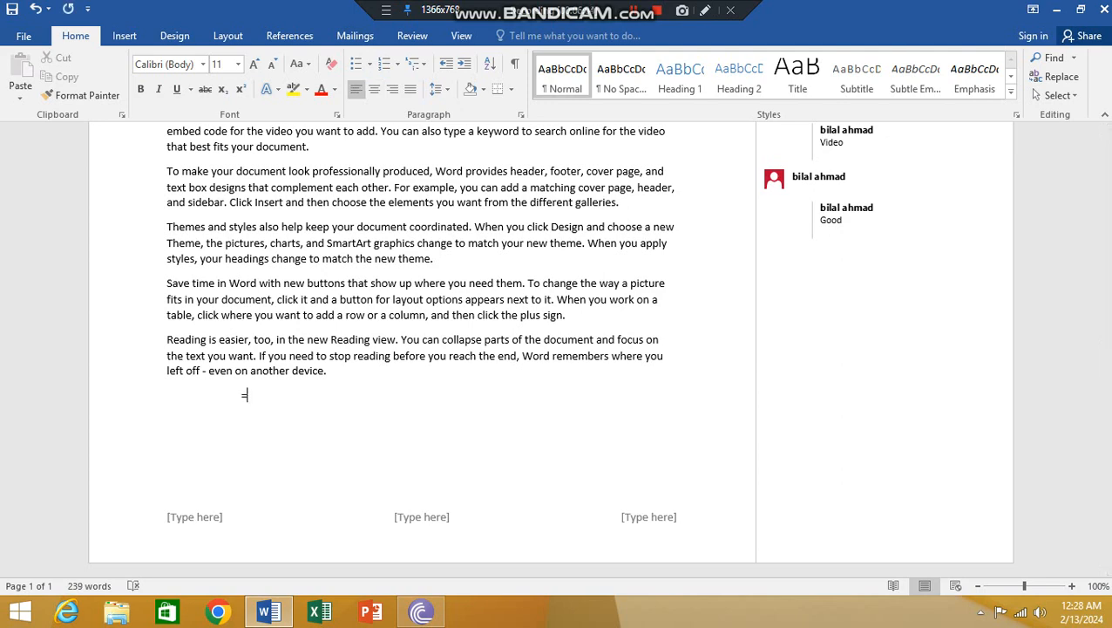
text(rand())
key(Return)
scroll(549, 349, up, 3)
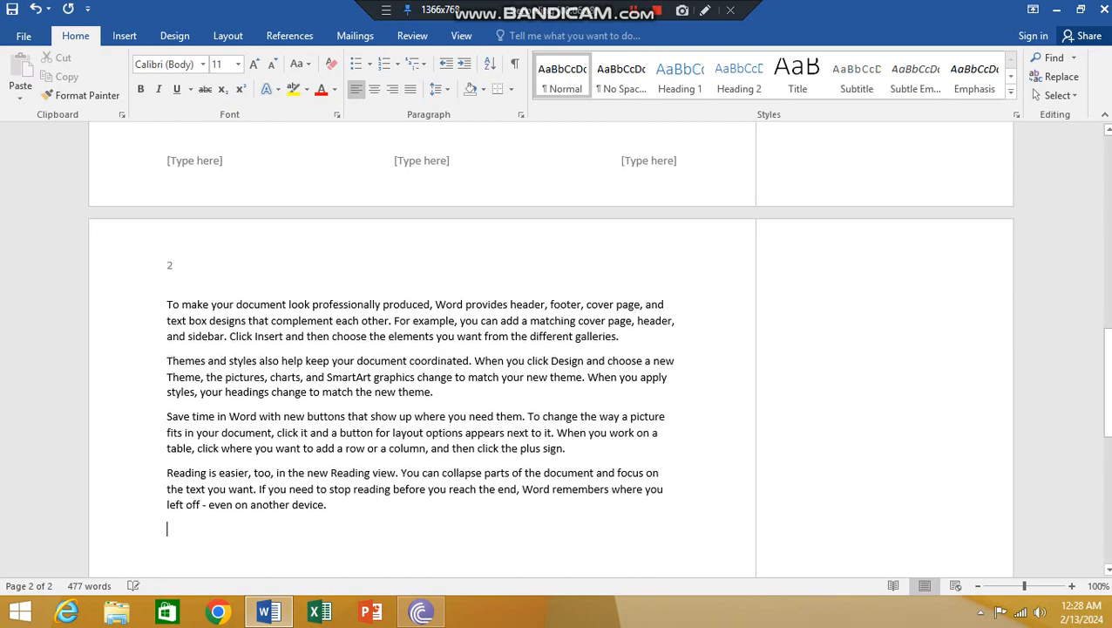
Remove the page numbers from the document and check the top of each page.
scroll(549, 349, up, 12)
scroll(549, 349, down, 1)
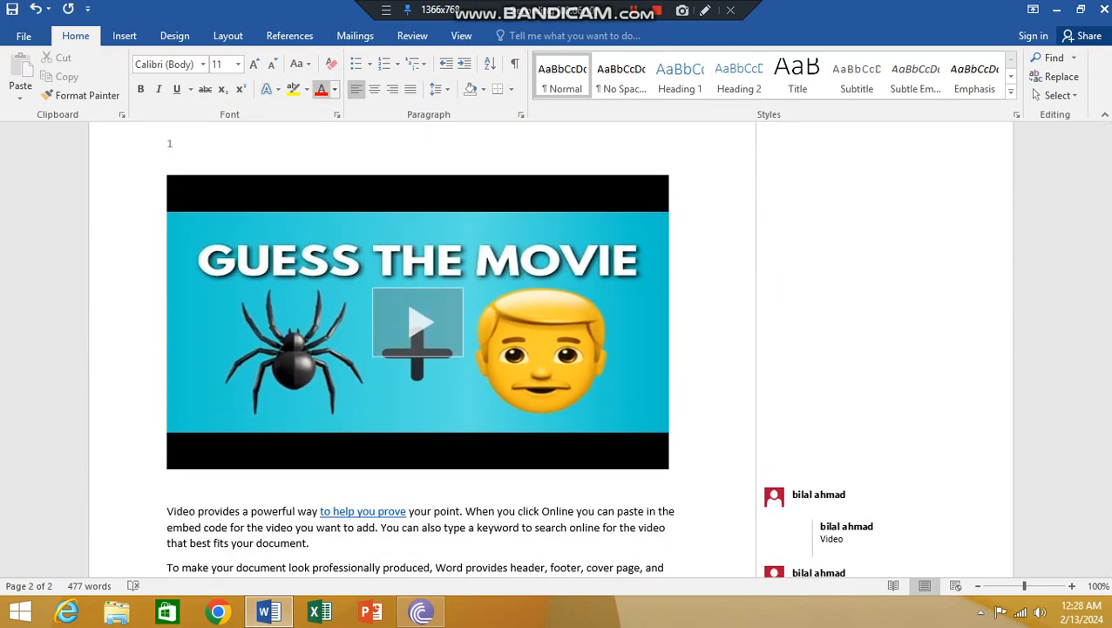
click(124, 36)
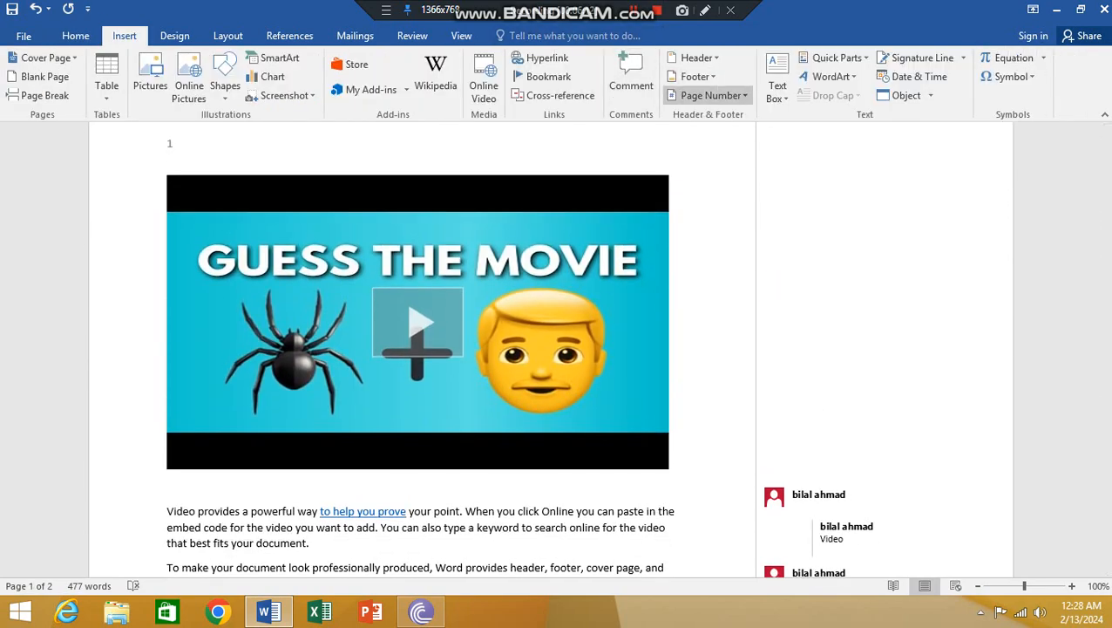
click(710, 95)
click(740, 215)
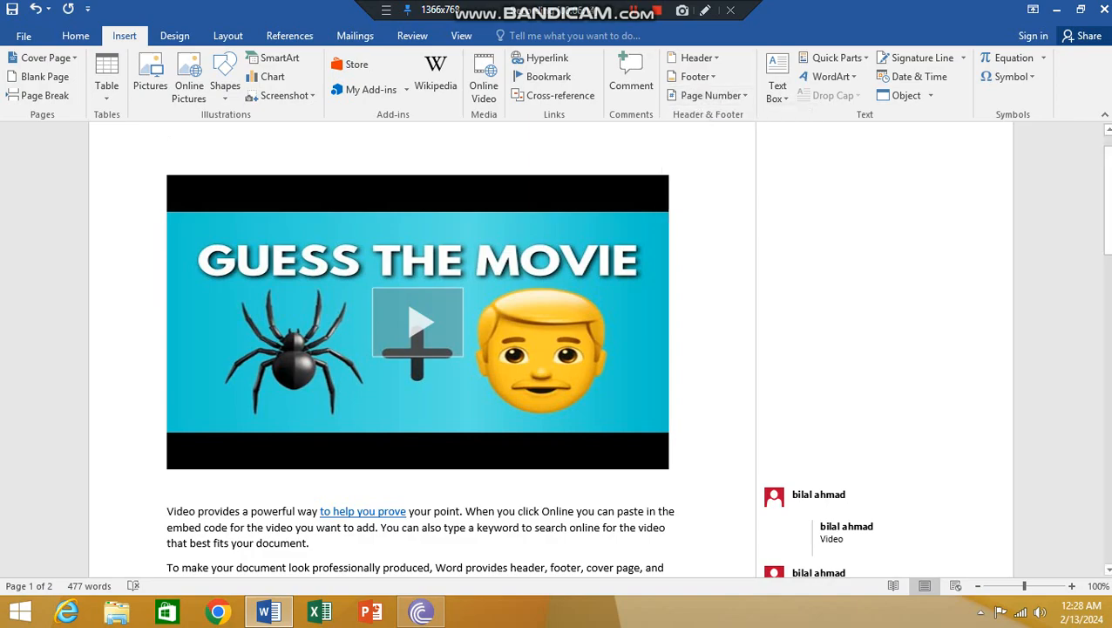
scroll(549, 349, down, 20)
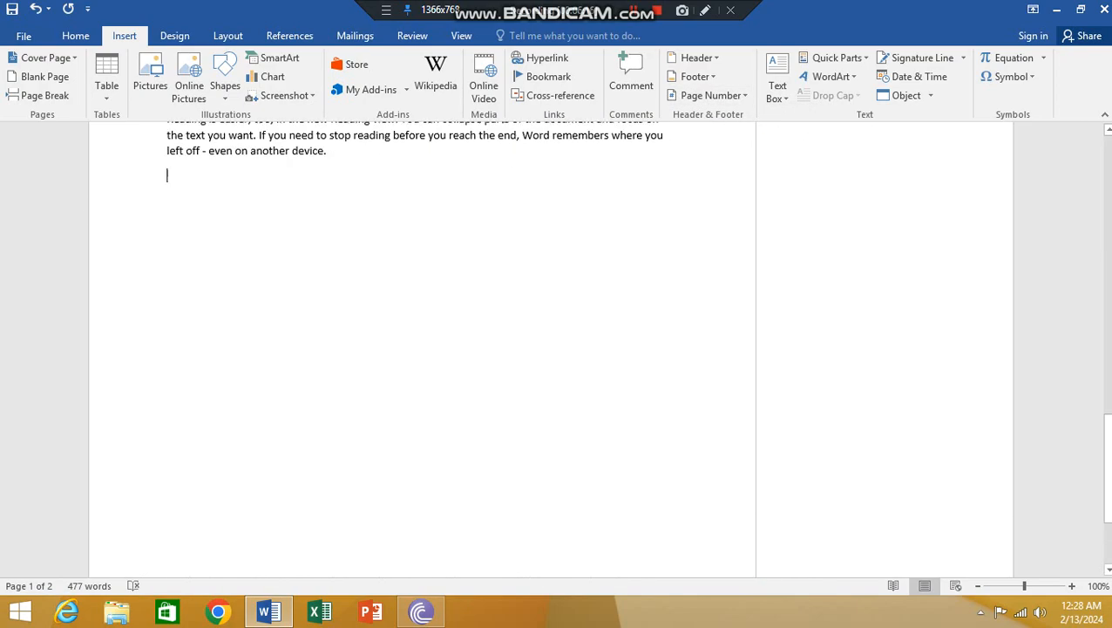
scroll(549, 349, up, 20)
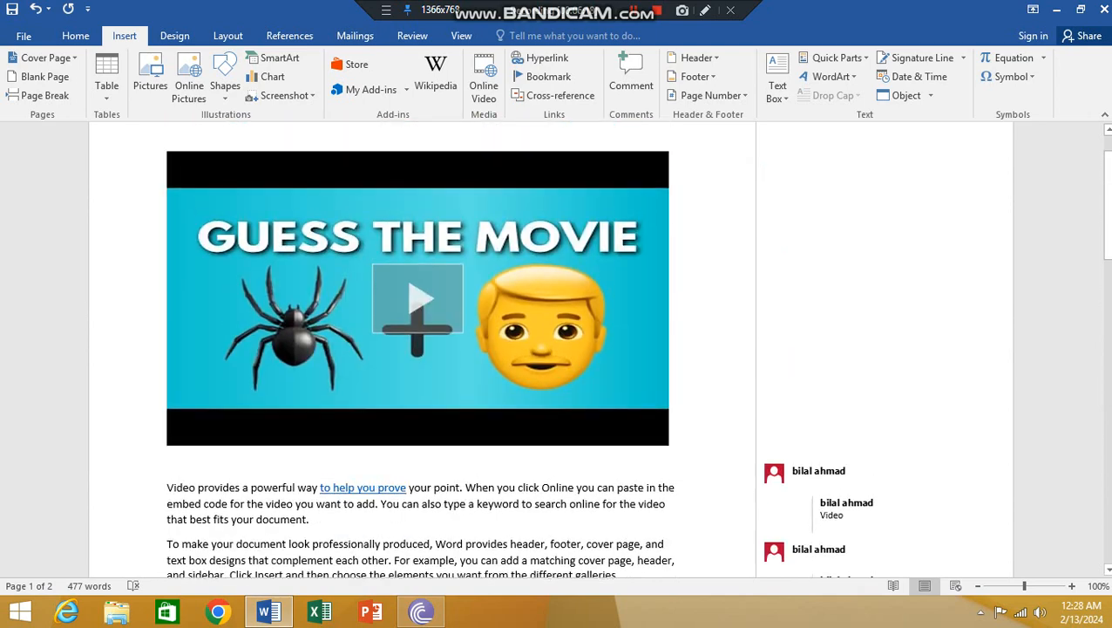
scroll(550, 349, down, 18)
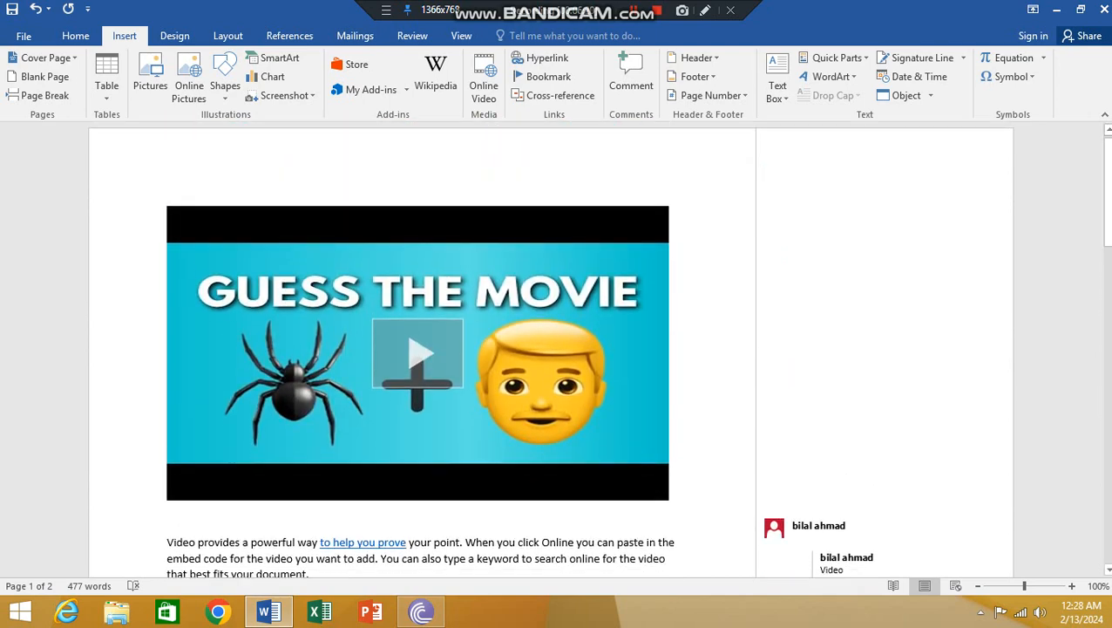
scroll(422, 349, down, 6)
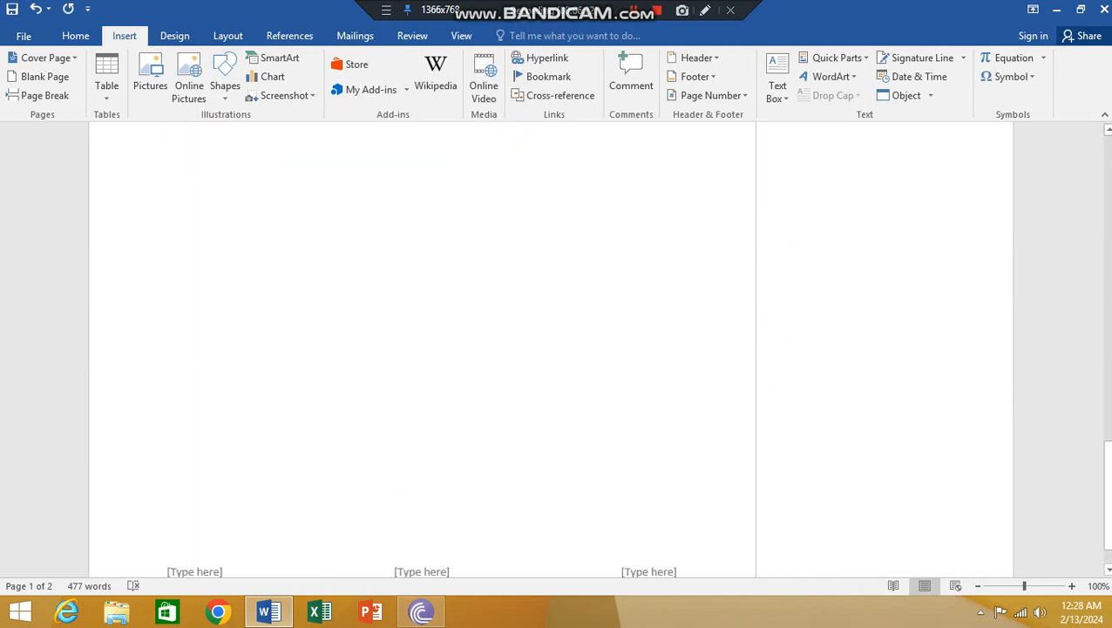
scroll(422, 349, up, 18)
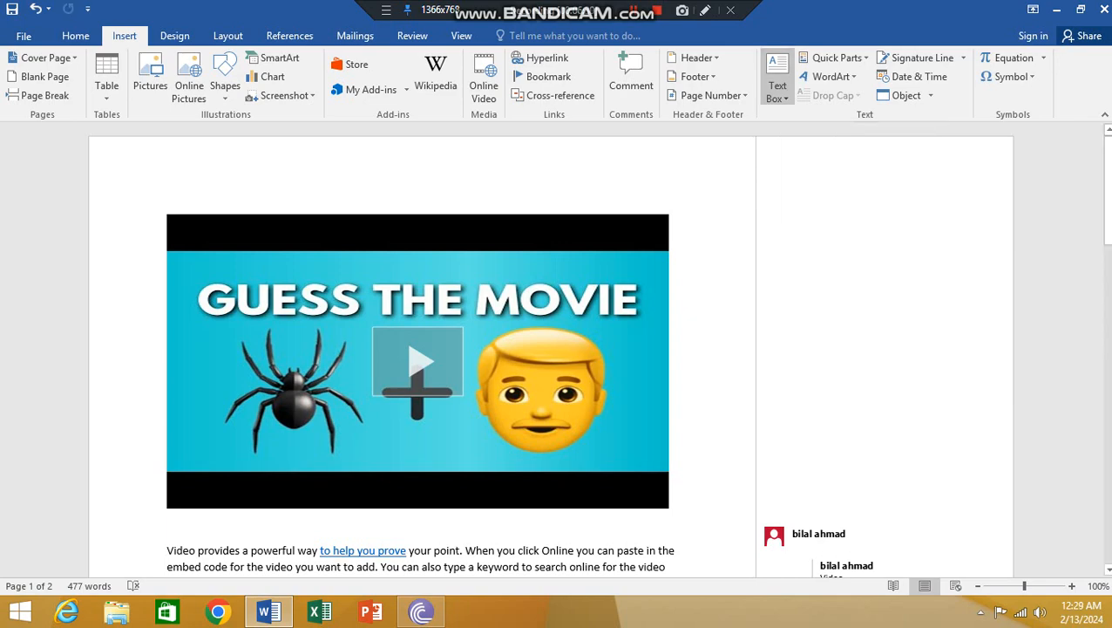
Insert the built-in Simple Text Box below the last paragraph on the second page.
scroll(557, 349, down, 10)
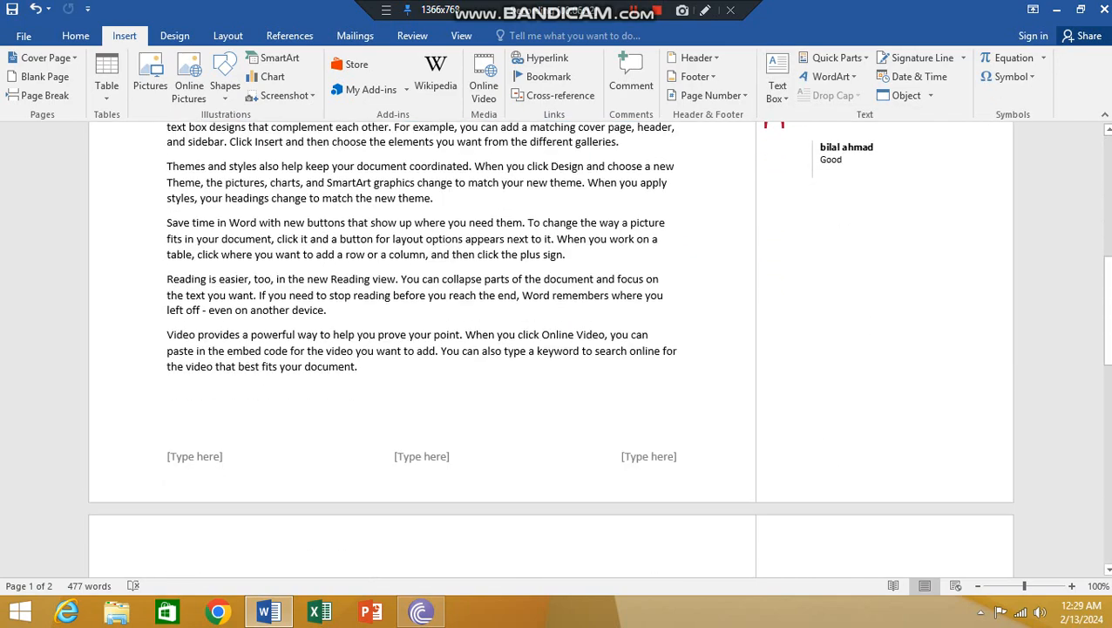
scroll(558, 349, down, 12)
scroll(558, 348, up, 3)
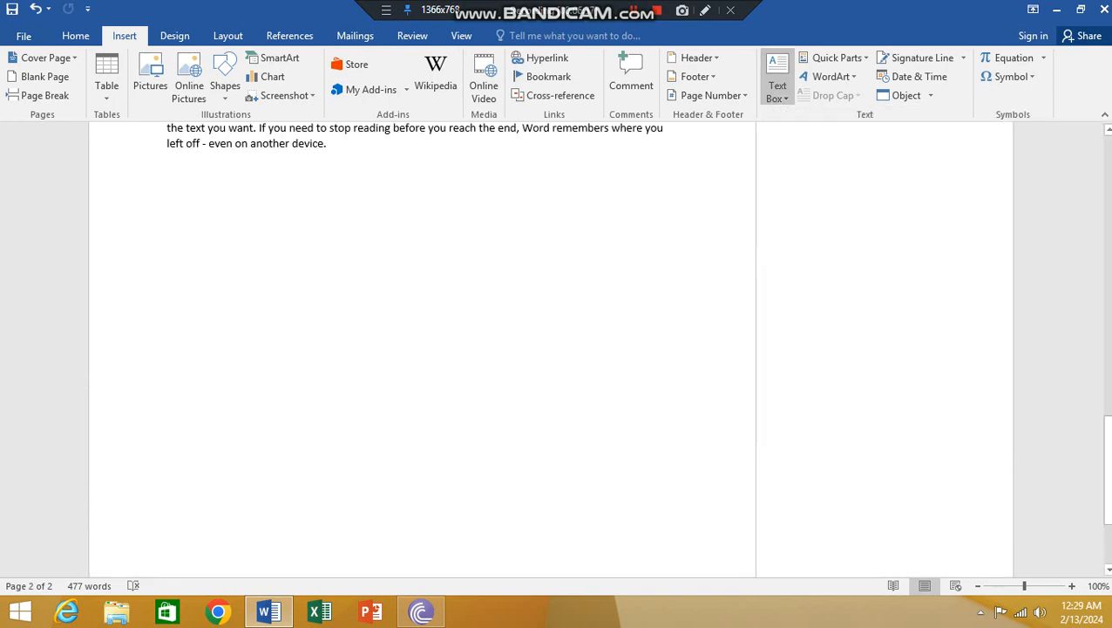
click(776, 87)
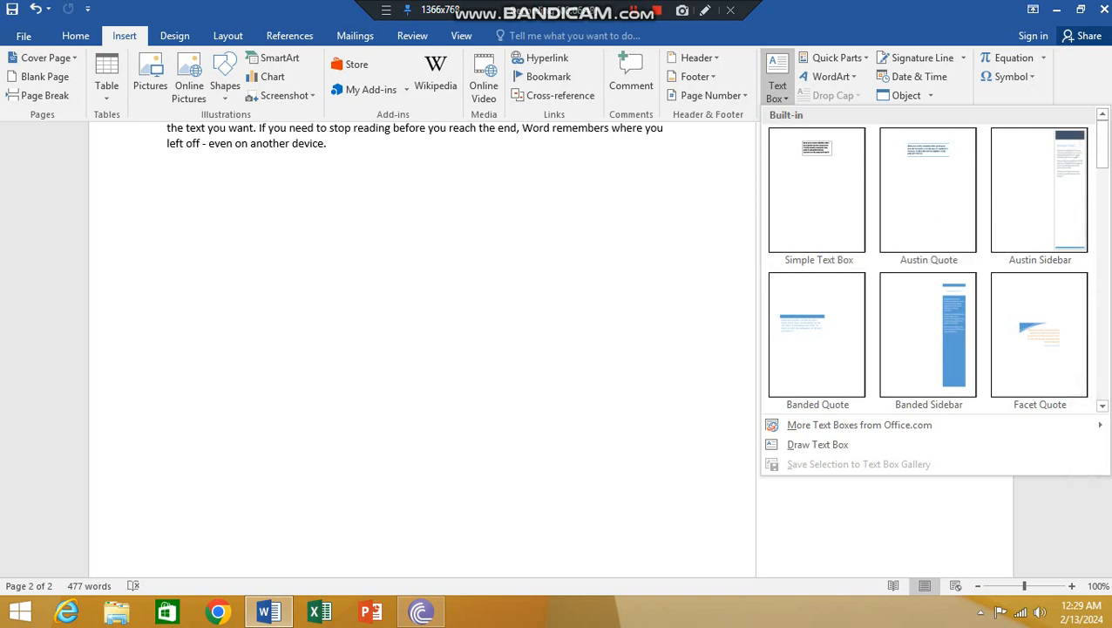
click(817, 192)
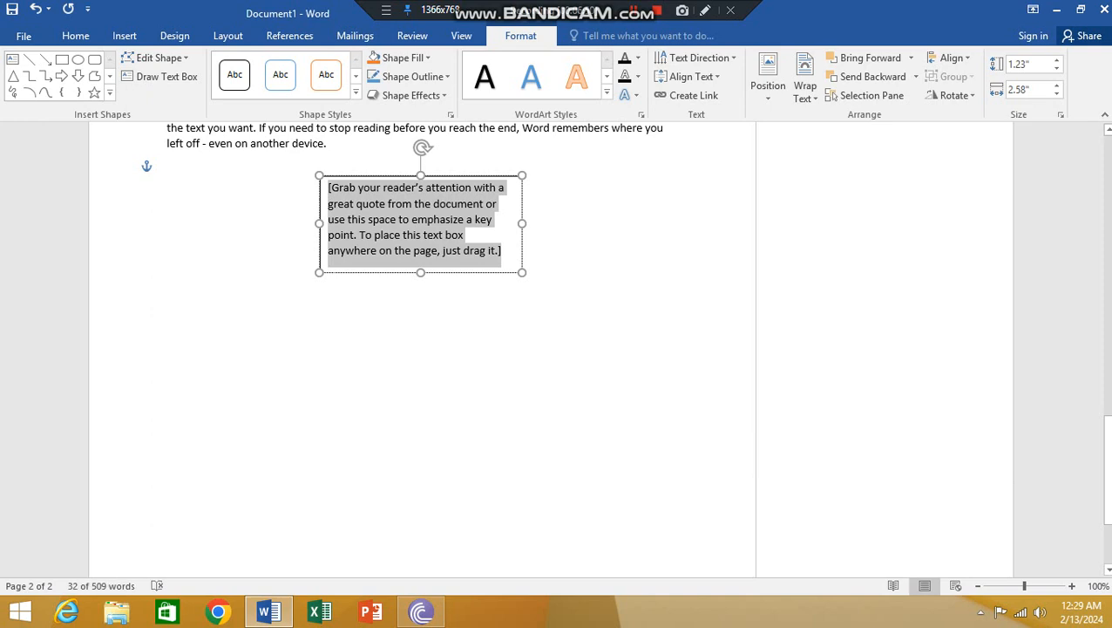
Replace the text box placeholder with "=important key point" and fill the lines below it with =rand() sample text.
key(Delete)
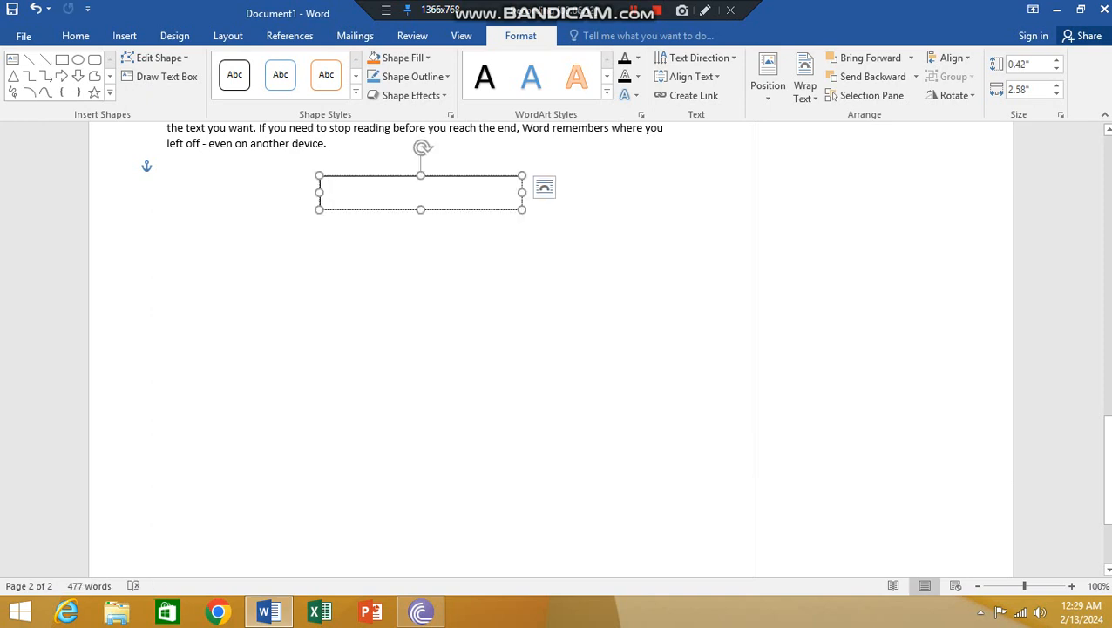
text(=)
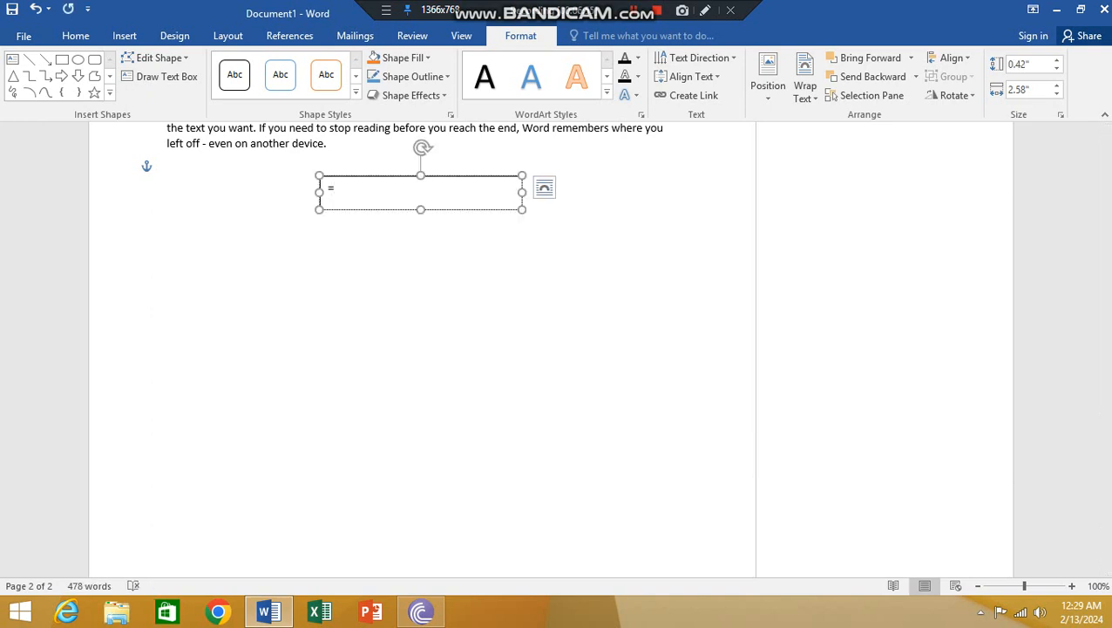
text(important key point)
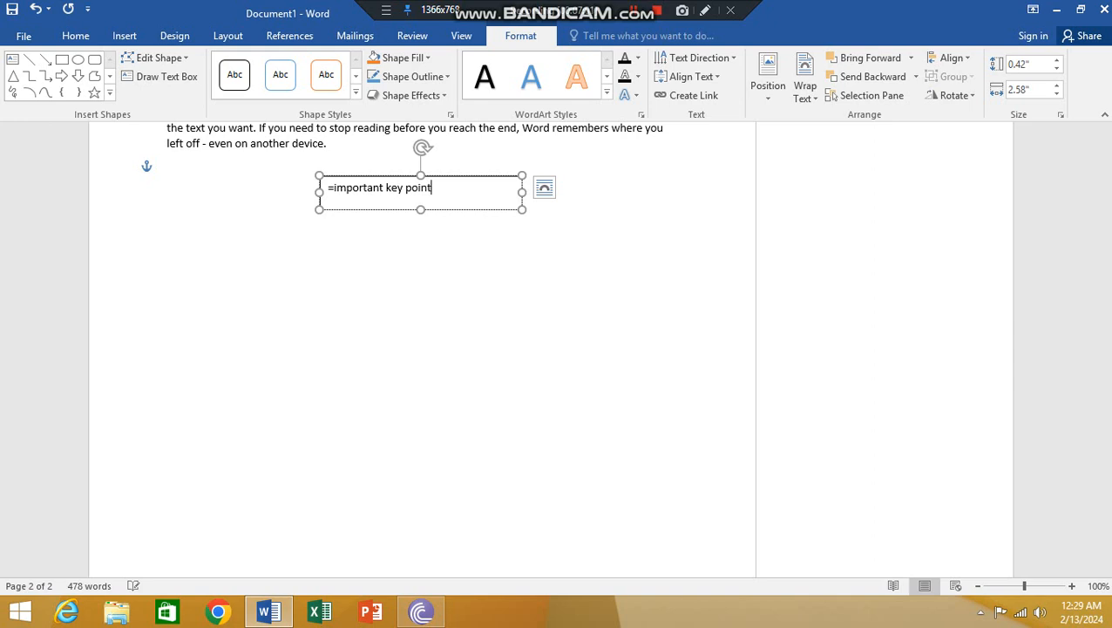
key(Return)
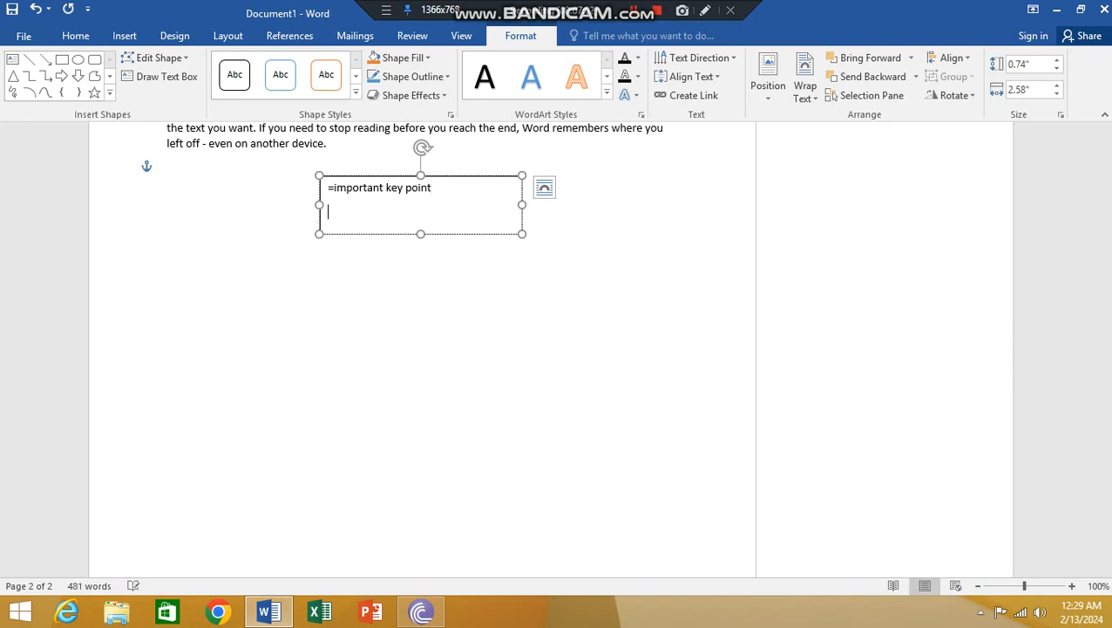
text(=rand())
key(Return)
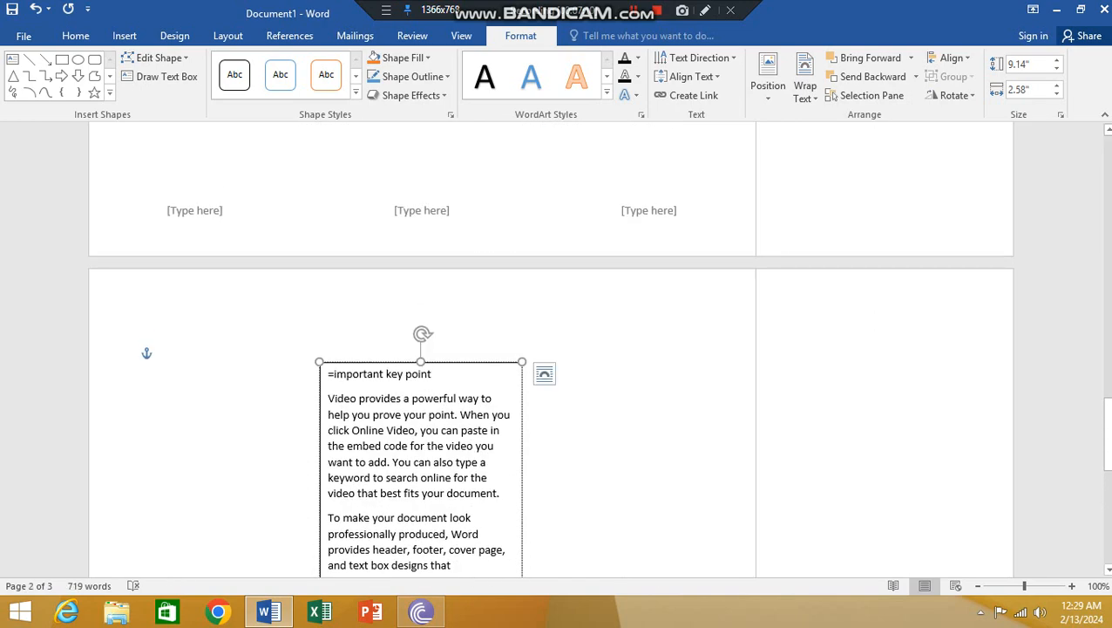
scroll(875, 310, down, 4)
scroll(875, 311, up, 3)
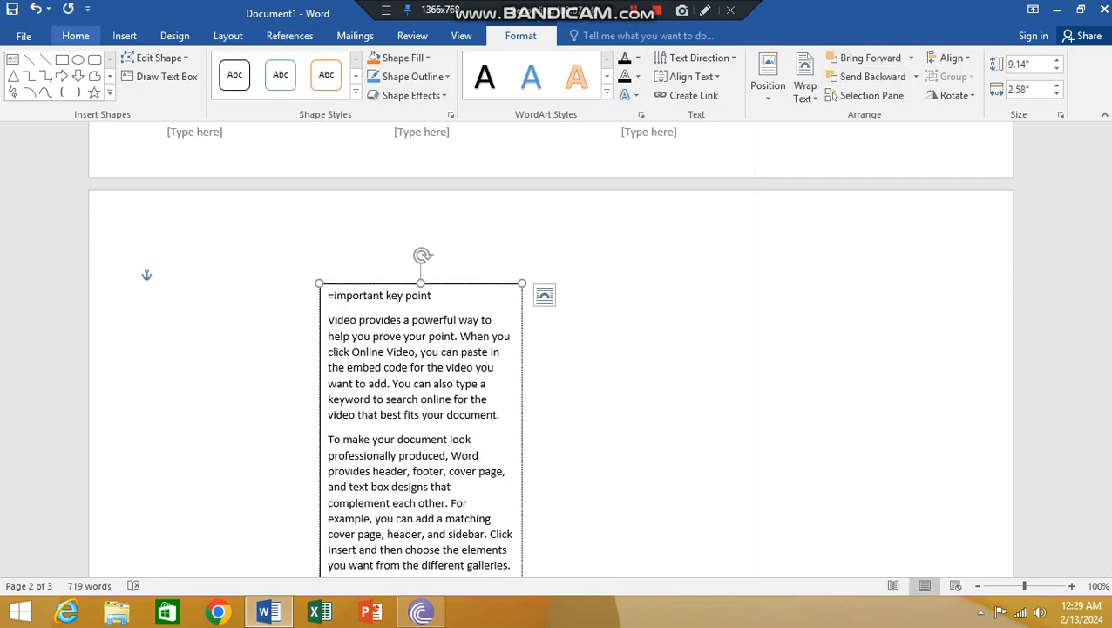
Insert the built-in Austin Sidebar text box on the page holding the key point text box, and look over its layout.
click(75, 34)
click(124, 35)
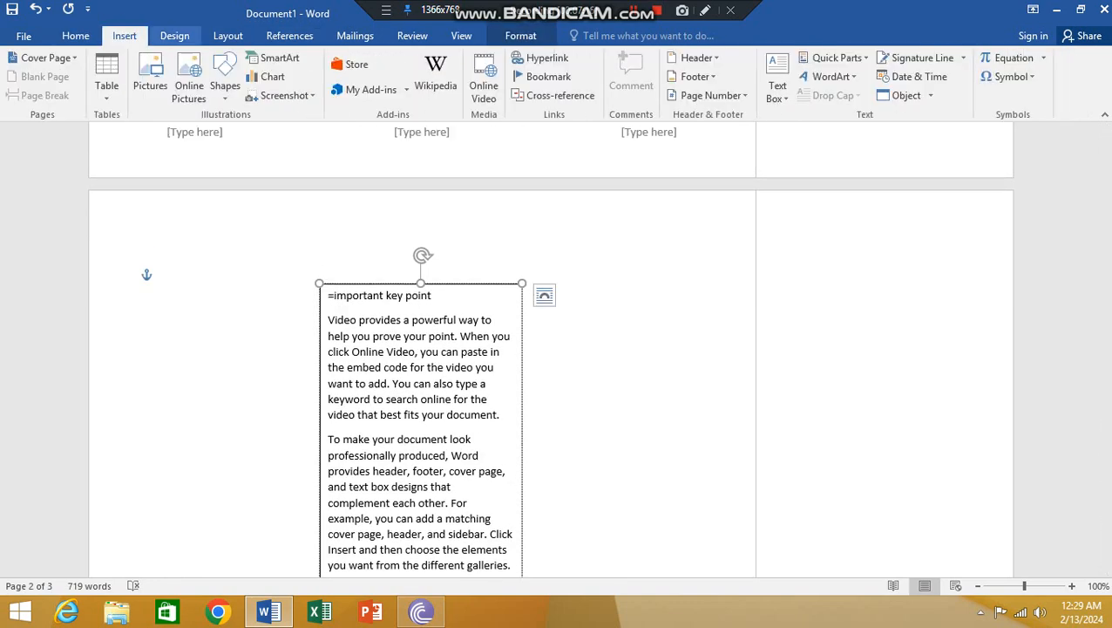
click(778, 91)
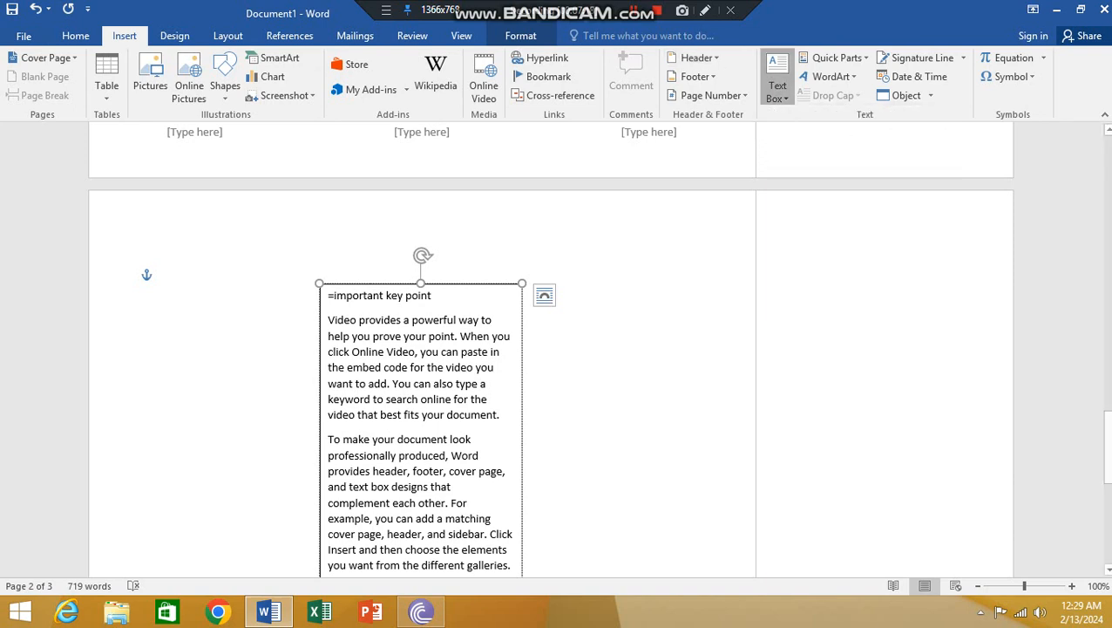
click(166, 276)
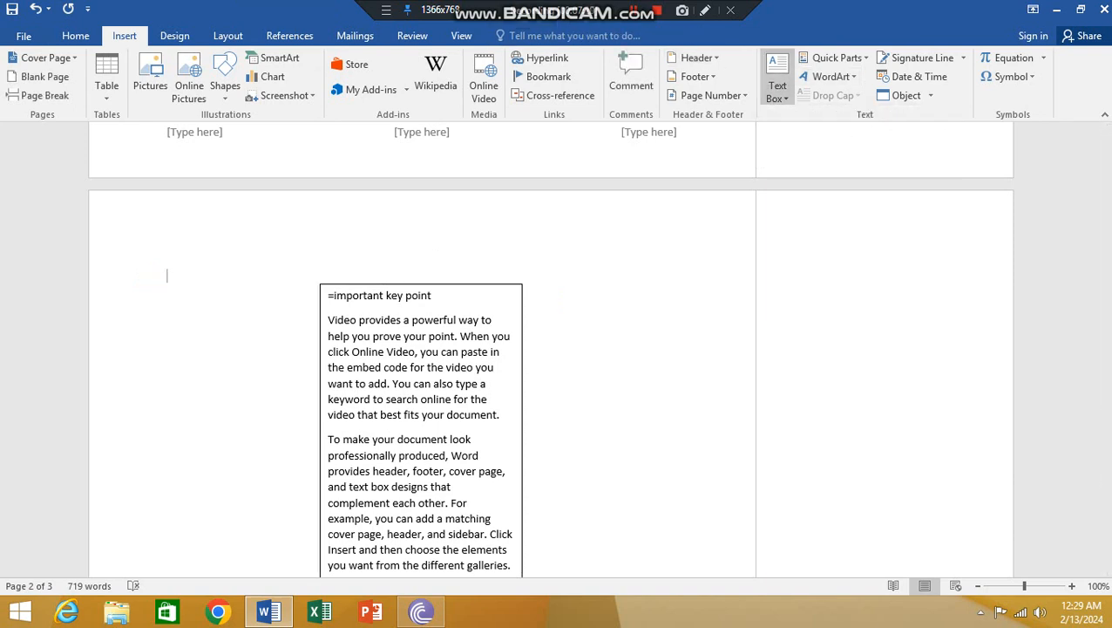
click(778, 92)
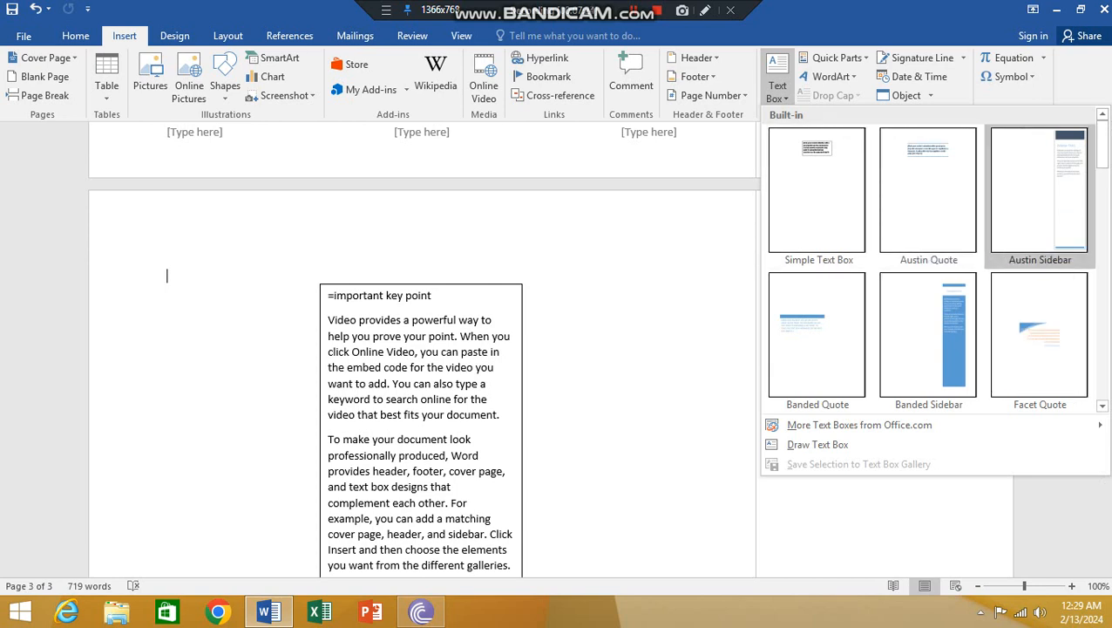
click(1039, 190)
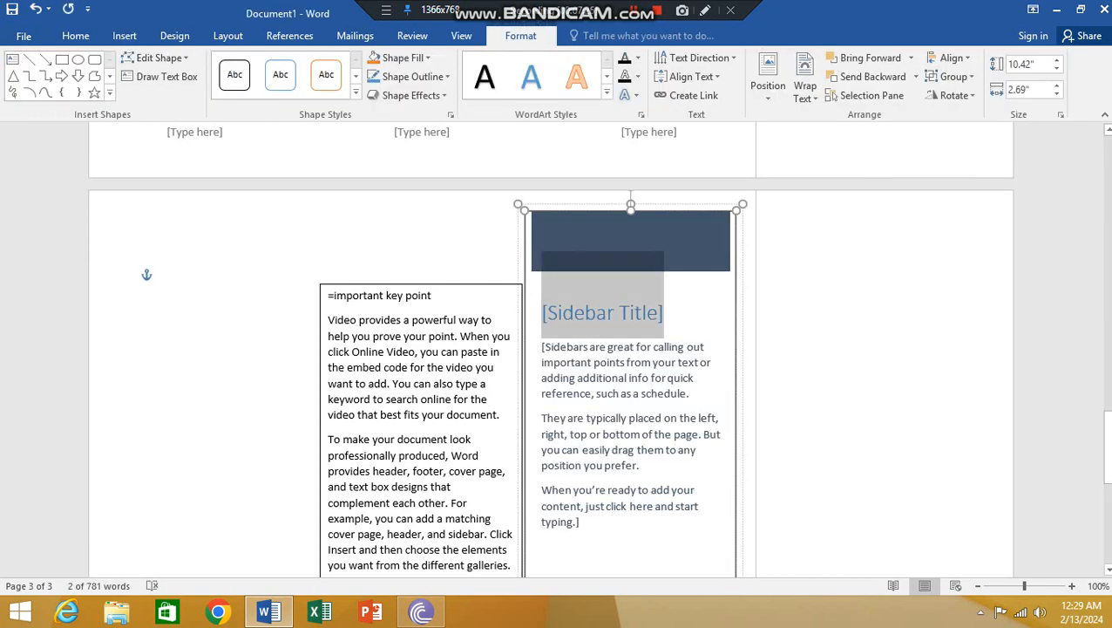
scroll(551, 348, down, 10)
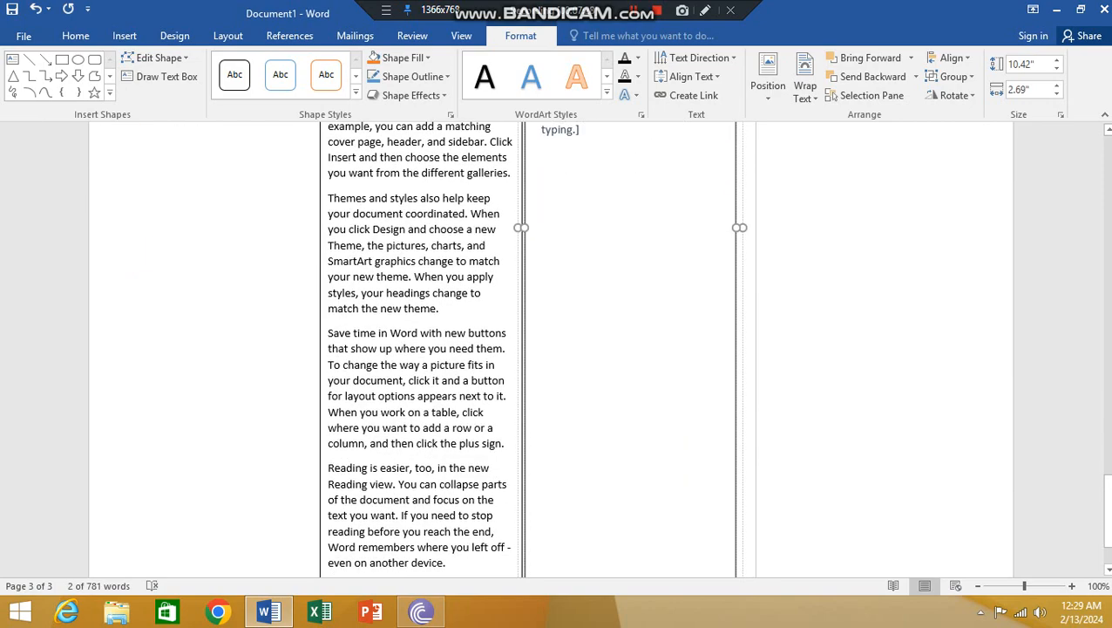
scroll(551, 349, up, 11)
scroll(551, 348, down, 4)
scroll(551, 349, down, 2)
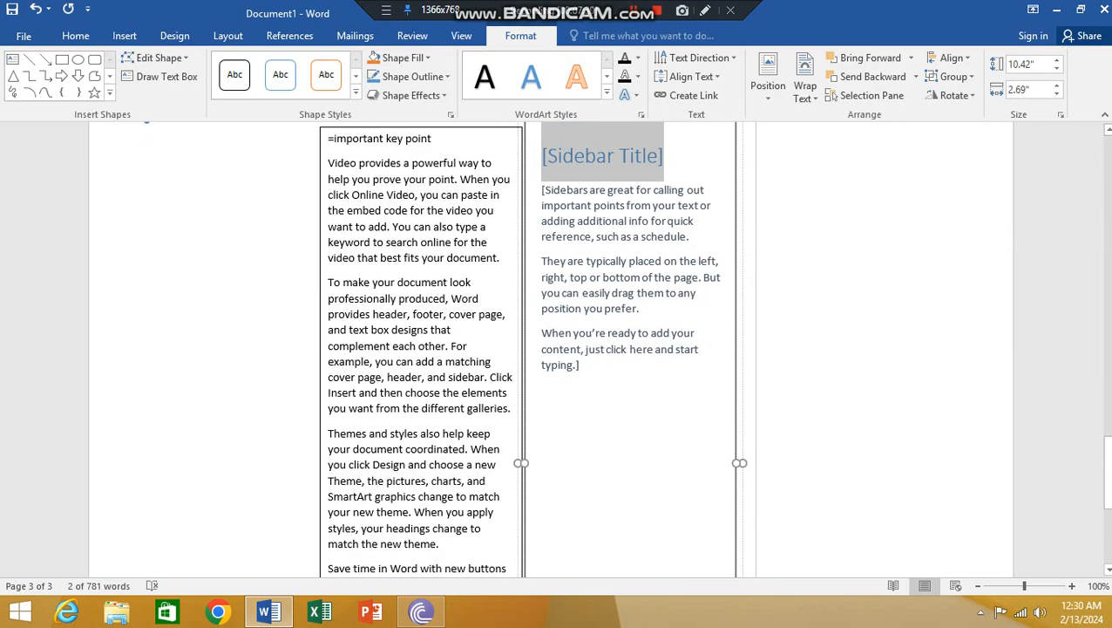
Delete the letters "nall" from "professionally" in the second sample paragraph of the key point text box.
click(374, 298)
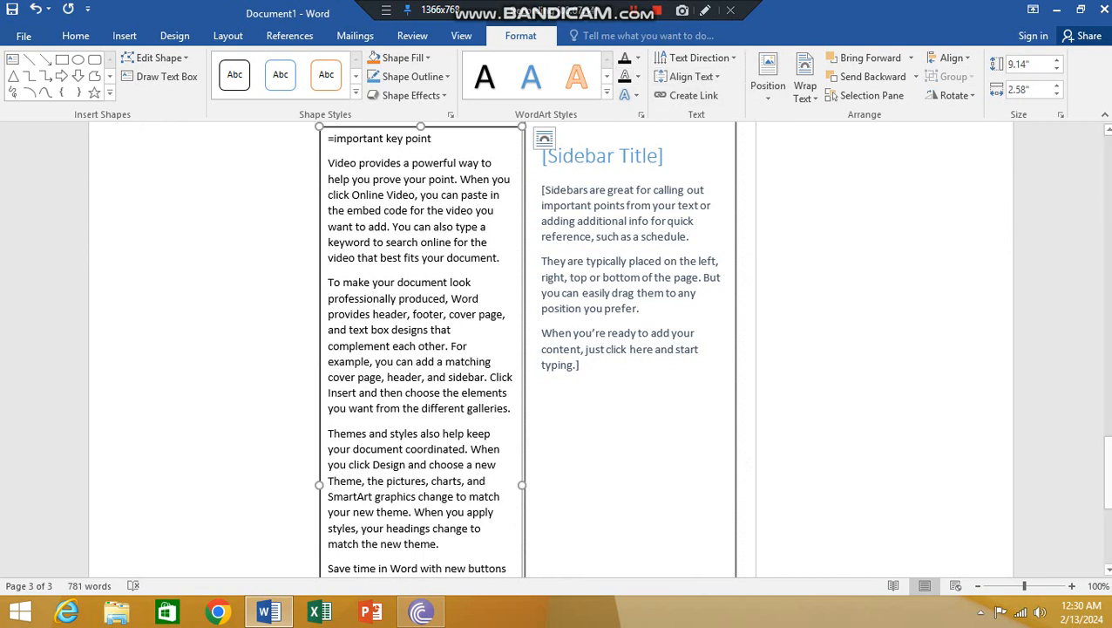
key(Delete)
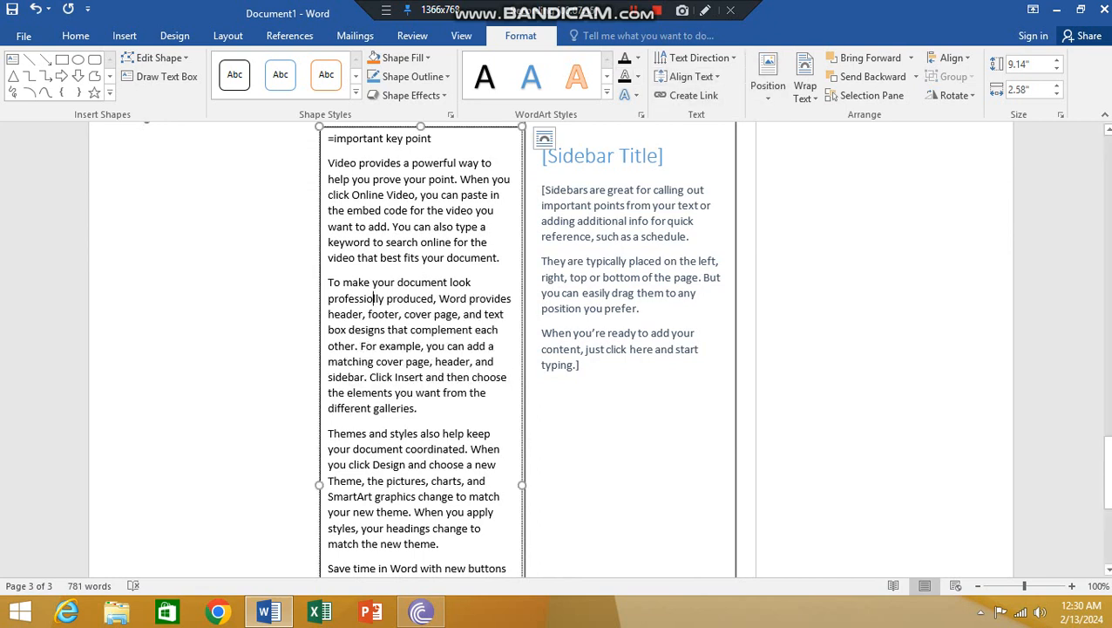
key(Delete)
key(Delete)
key(Delete)
key(Delete)
key(Delete)
scroll(558, 349, up, 1)
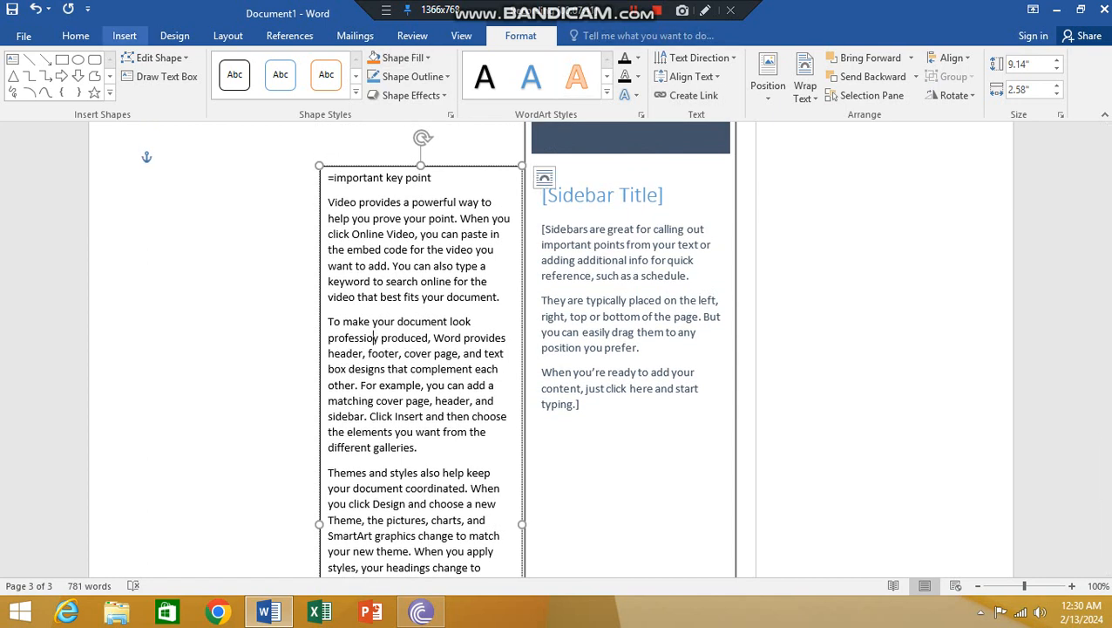
click(125, 36)
click(777, 87)
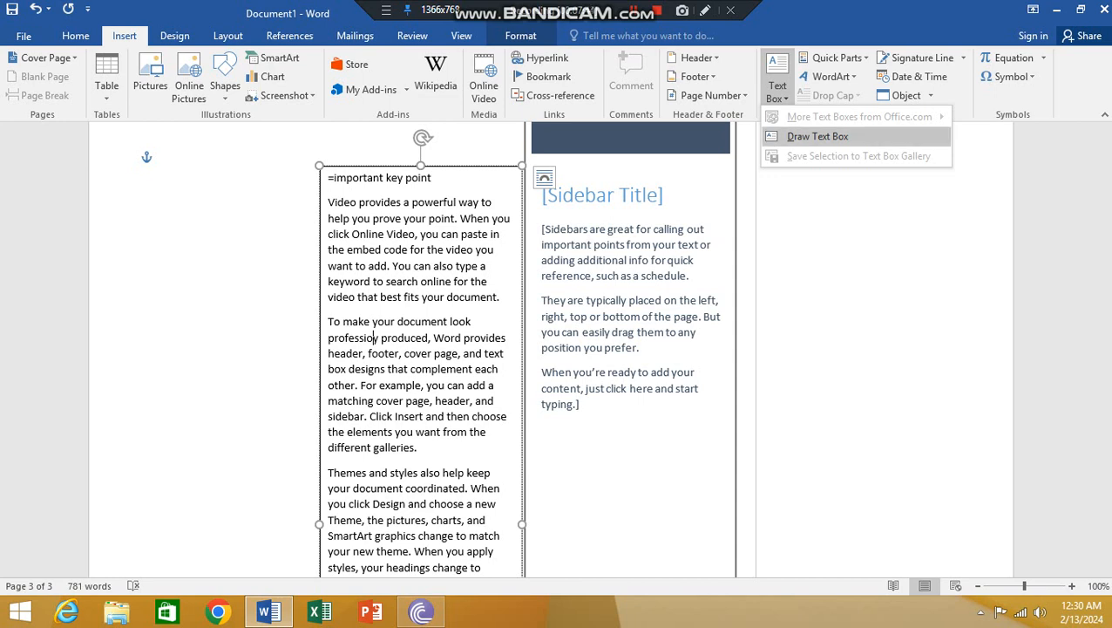
click(817, 136)
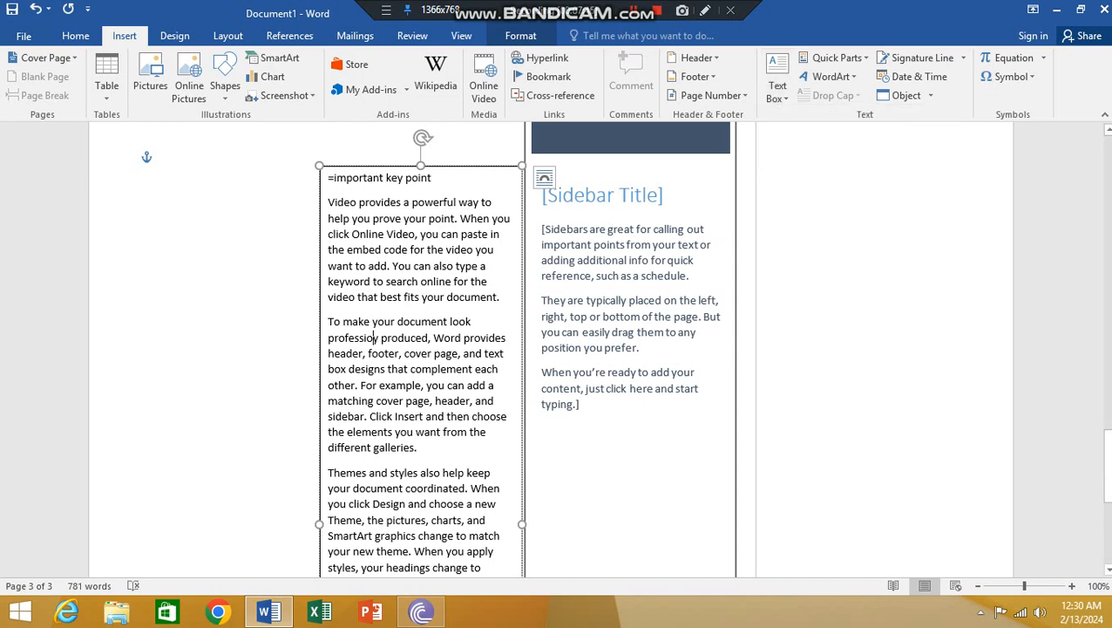
Delete "y produced," after "professio" in the second sample paragraph of the key point text box.
key(Delete)
key(Delete)
key(Delete)
key(Delete)
key(Delete)
key(Delete)
key(Delete)
key(Delete)
key(Delete)
key(Delete)
key(Delete)
key(Delete)
key(Delete)
key(Delete)
key(Delete)
key(Delete)
key(Delete)
key(Delete)
key(Delete)
key(Delete)
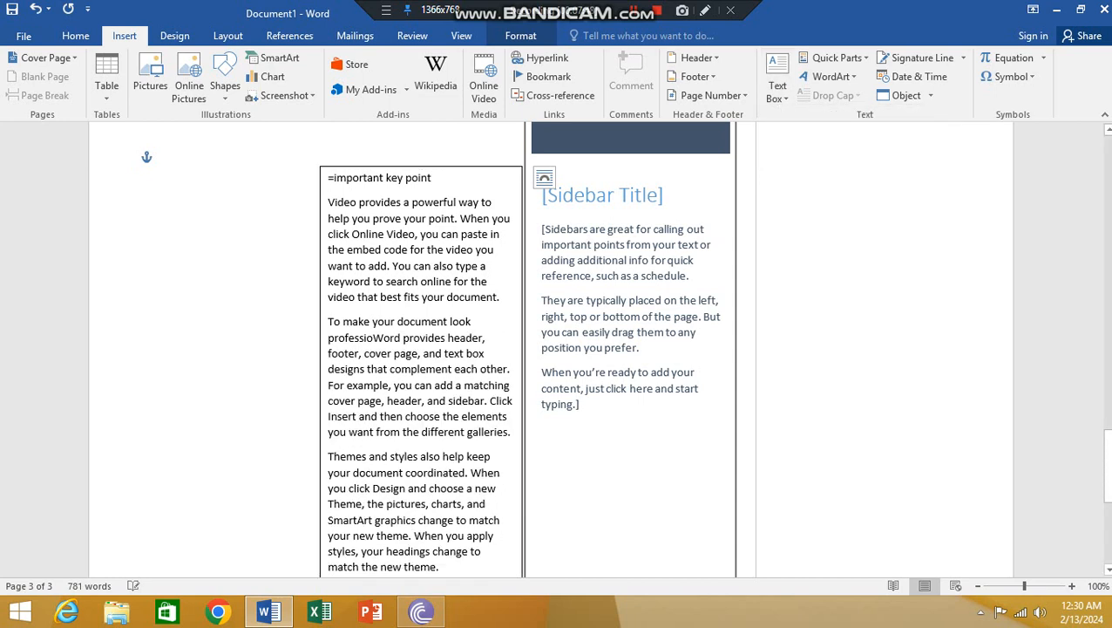
Remove "Word provides header," after "professio" in the second sample paragraph of the key point text box, undoing the excess edits.
text(o)
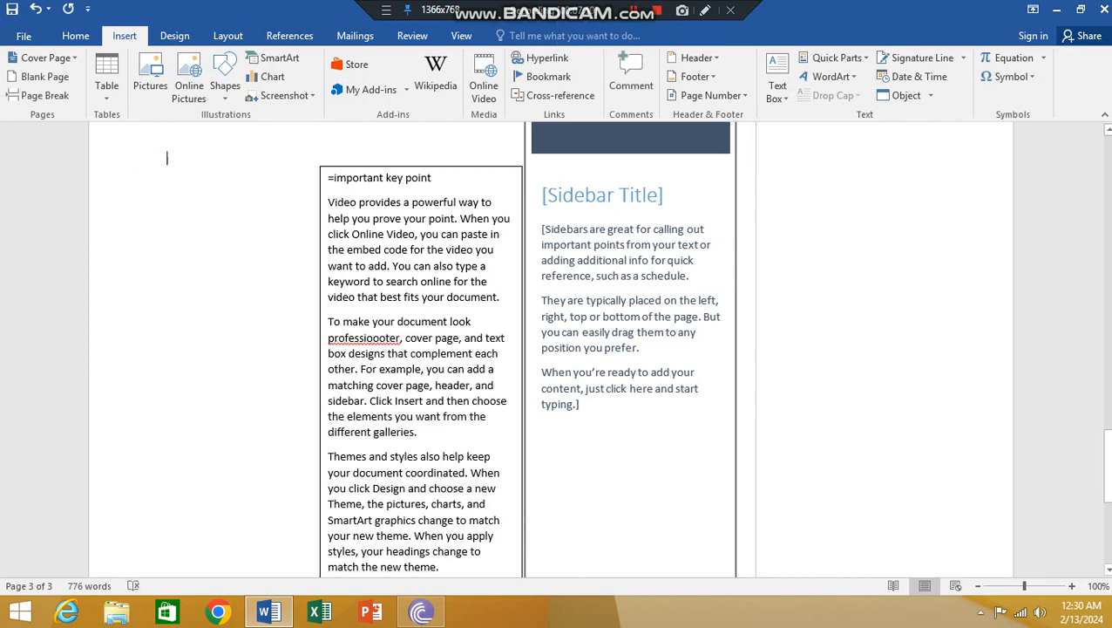
key(ctrl+z)
key(ctrl+z)
key(ctrl+z)
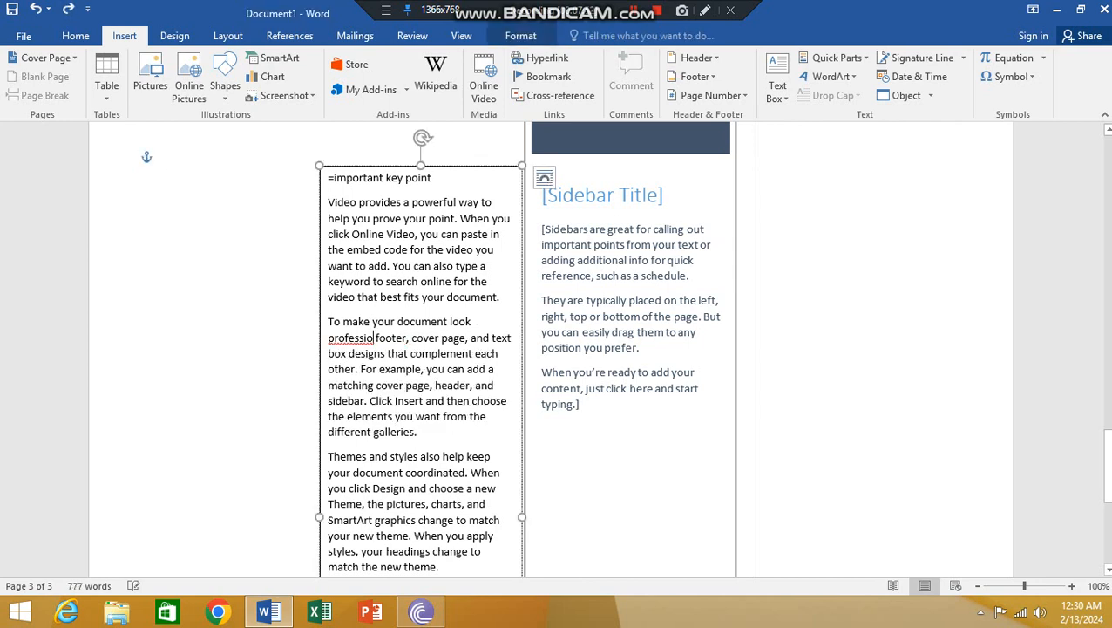
Return to the end of the page 2 body text and look through the built-in text box designs.
click(629, 317)
scroll(630, 317, up, 7)
scroll(418, 348, up, 8)
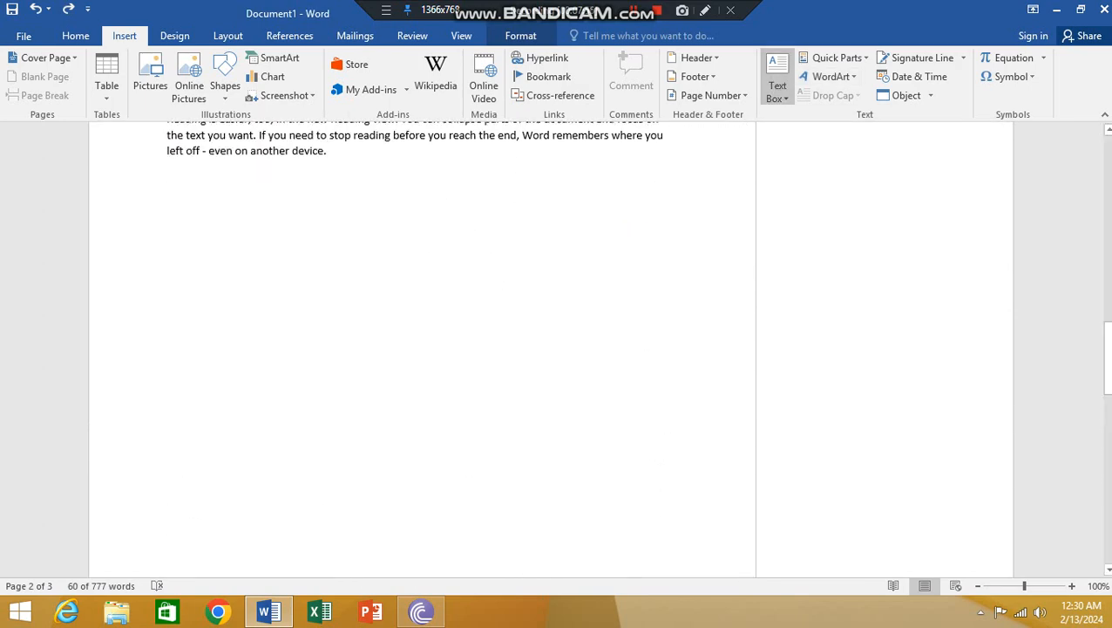
click(628, 230)
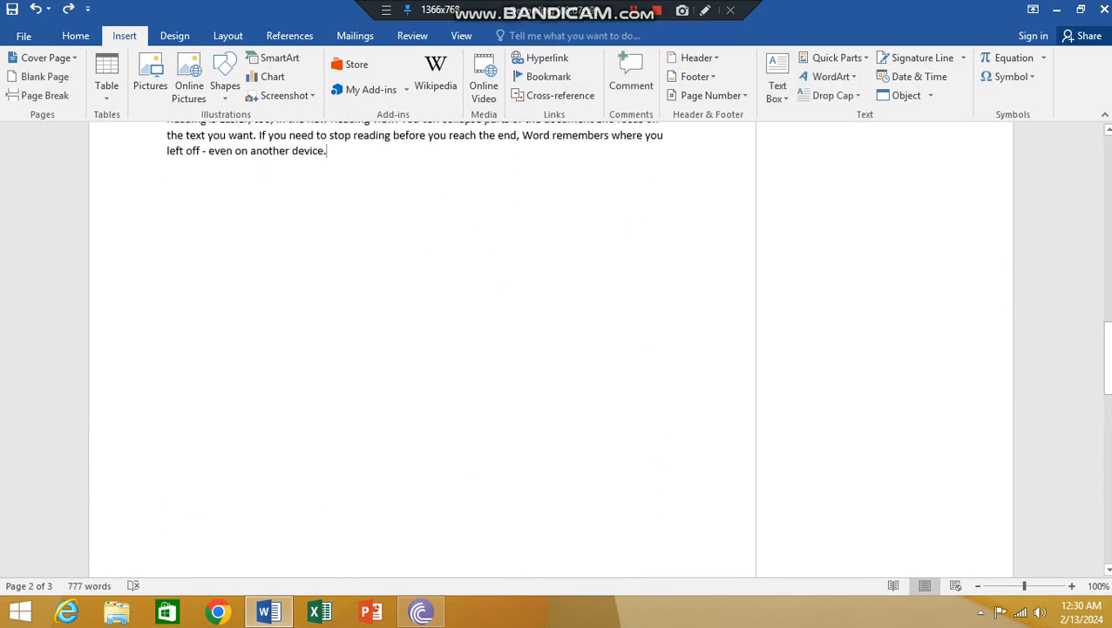
scroll(629, 230, down, 10)
scroll(550, 348, up, 6)
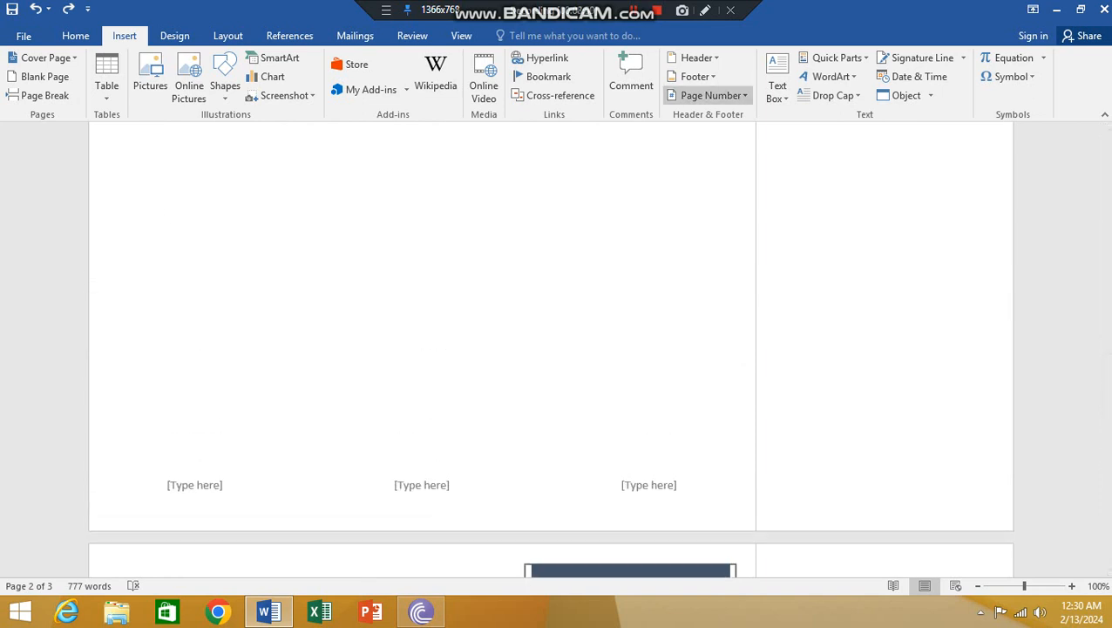
click(776, 86)
click(777, 86)
click(777, 86)
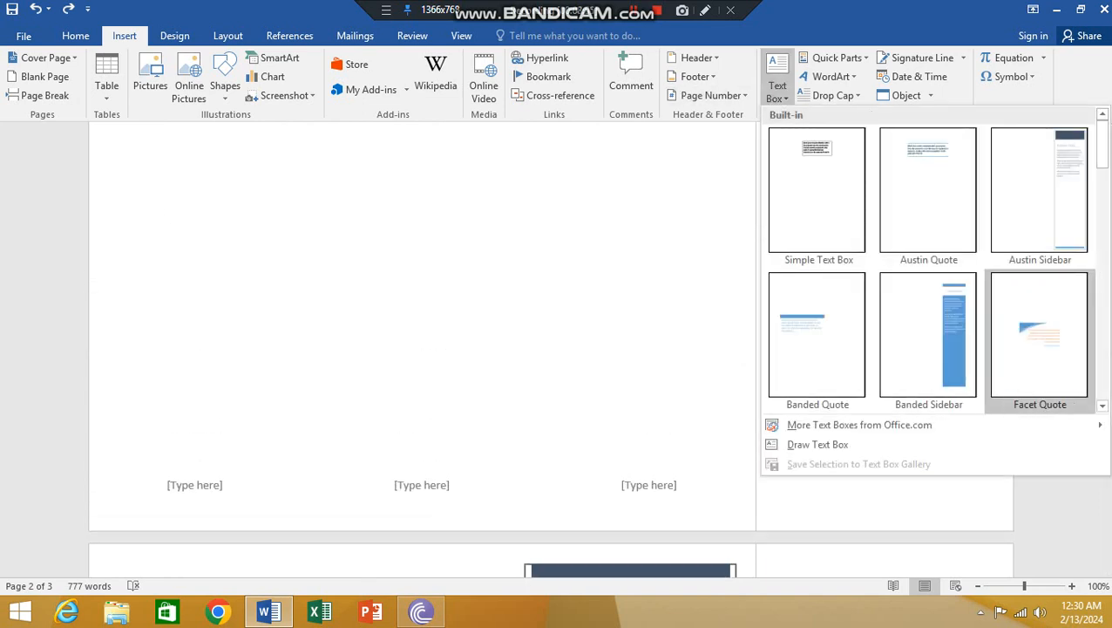
key(Escape)
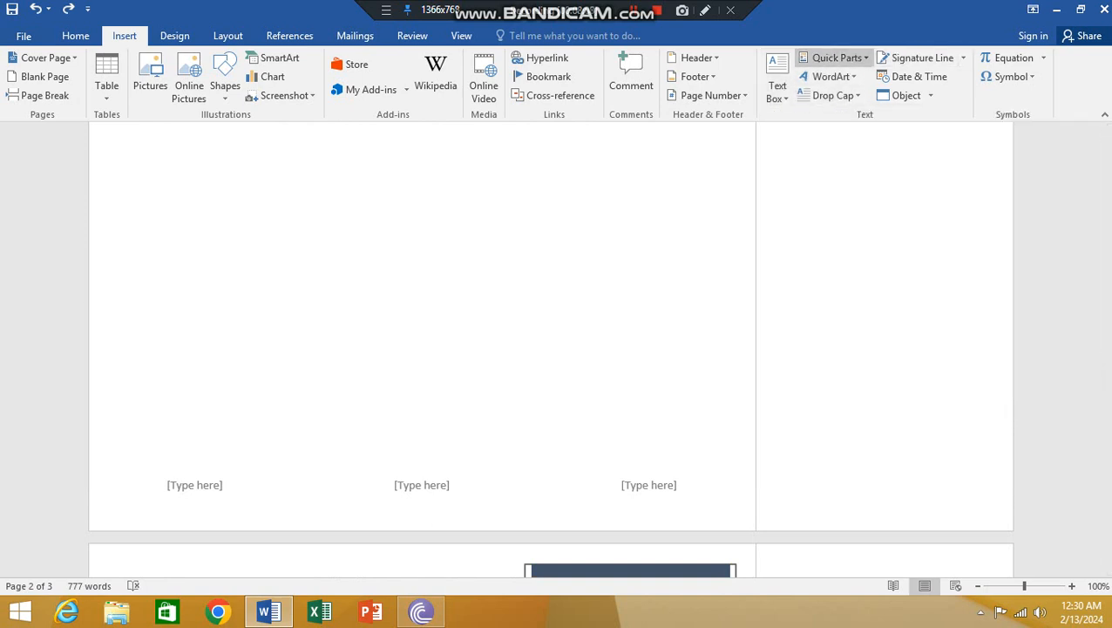
Look over the Quick Parts options, including the AutoText and Document Property entries.
click(835, 57)
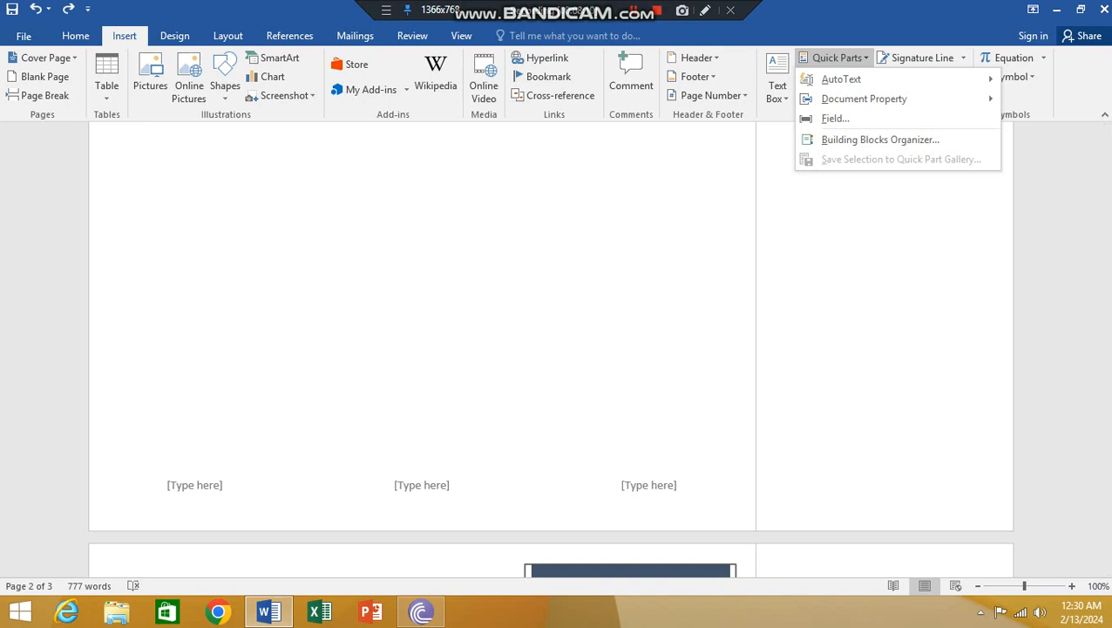
key(Escape)
click(833, 57)
mouse_move(841, 78)
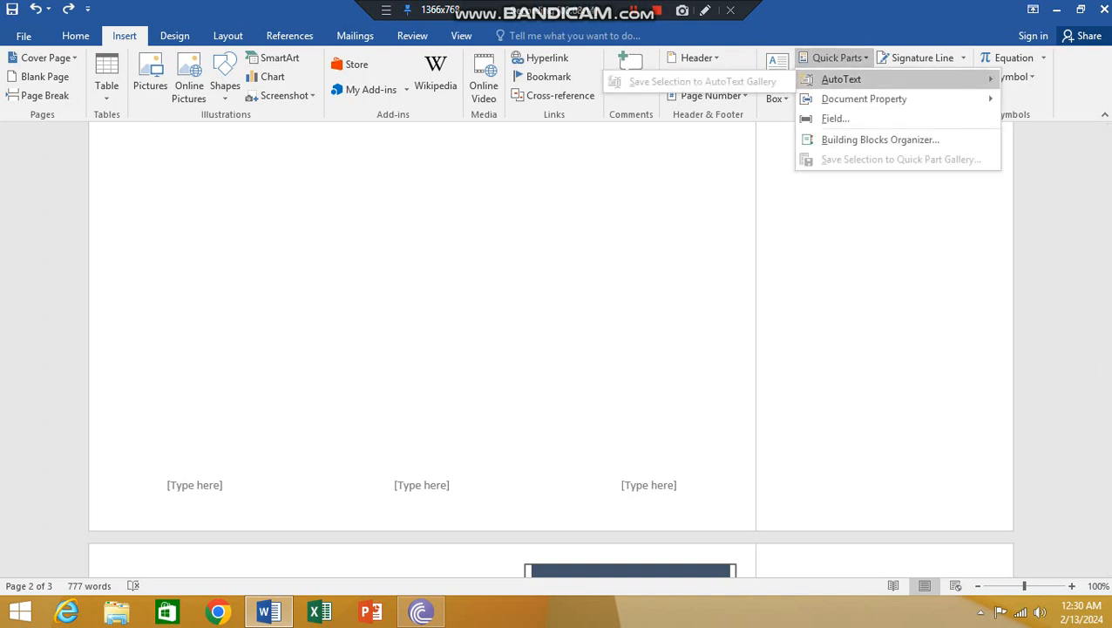
mouse_move(863, 99)
click(833, 57)
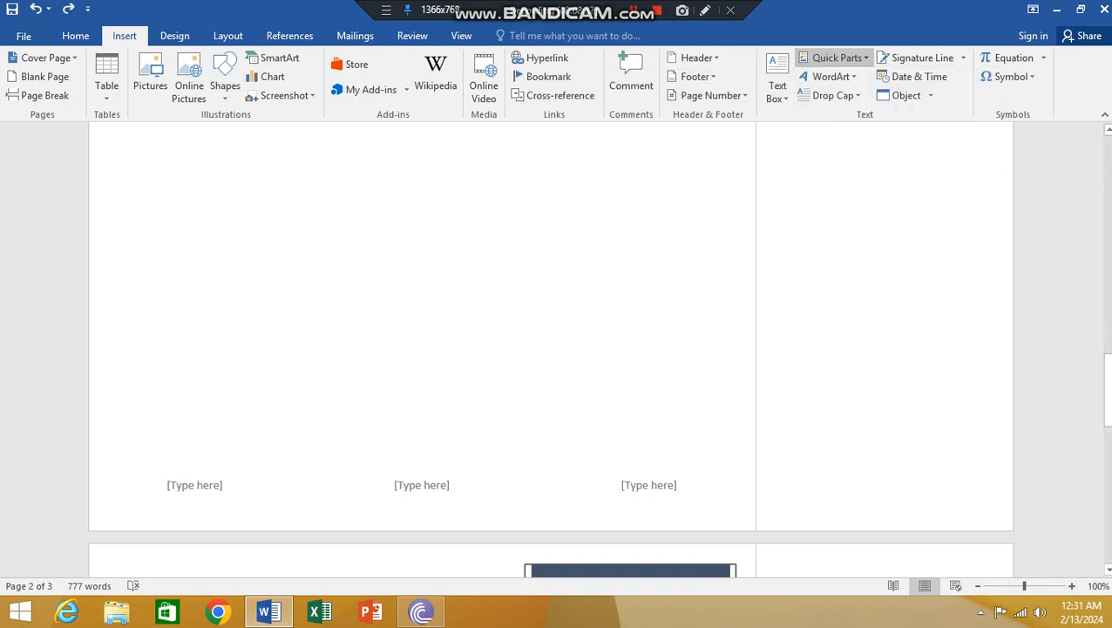
click(834, 58)
mouse_move(842, 79)
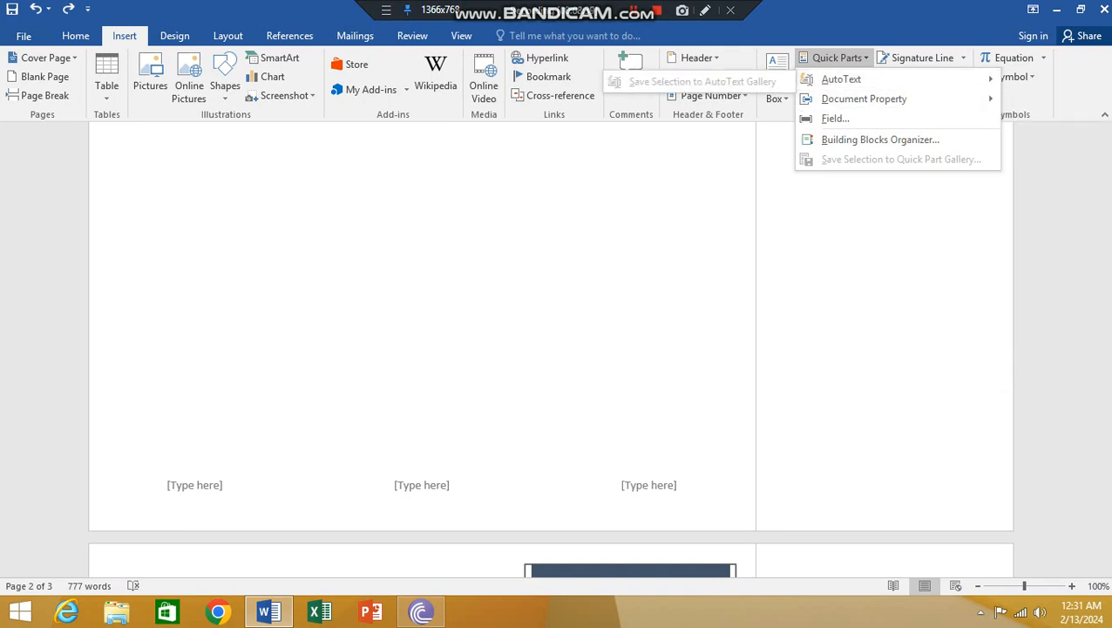
key(Escape)
Replace the last body paragraph on page 2 with "jyhhgjhgj" and check the Quick Parts options again.
scroll(208, 136, up, 3)
text(jyhhgjhgj)
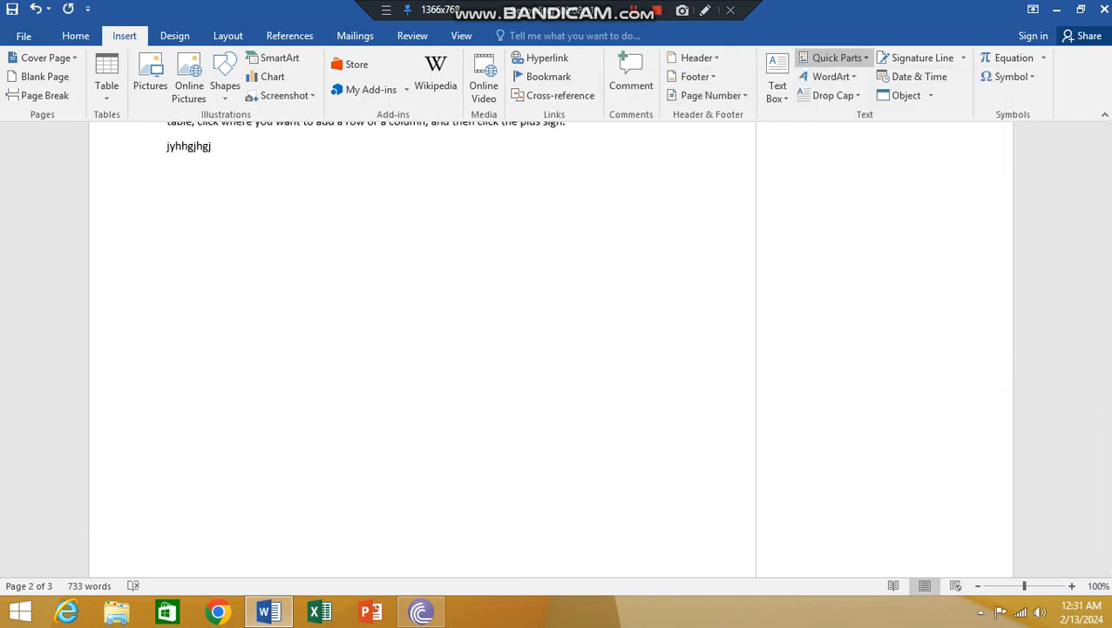
click(836, 58)
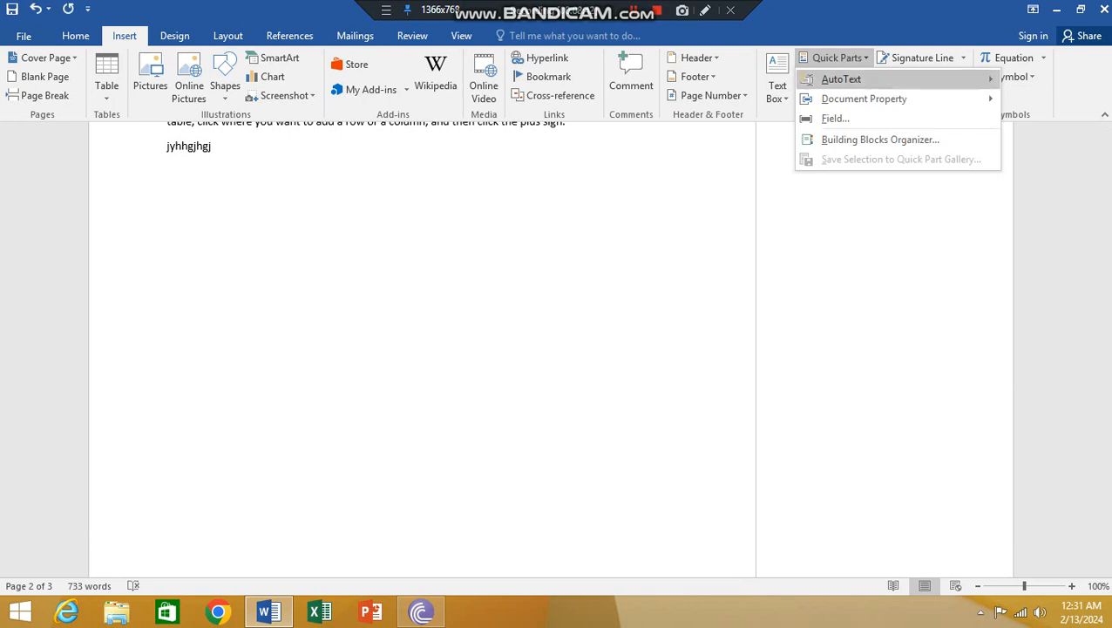
key(Escape)
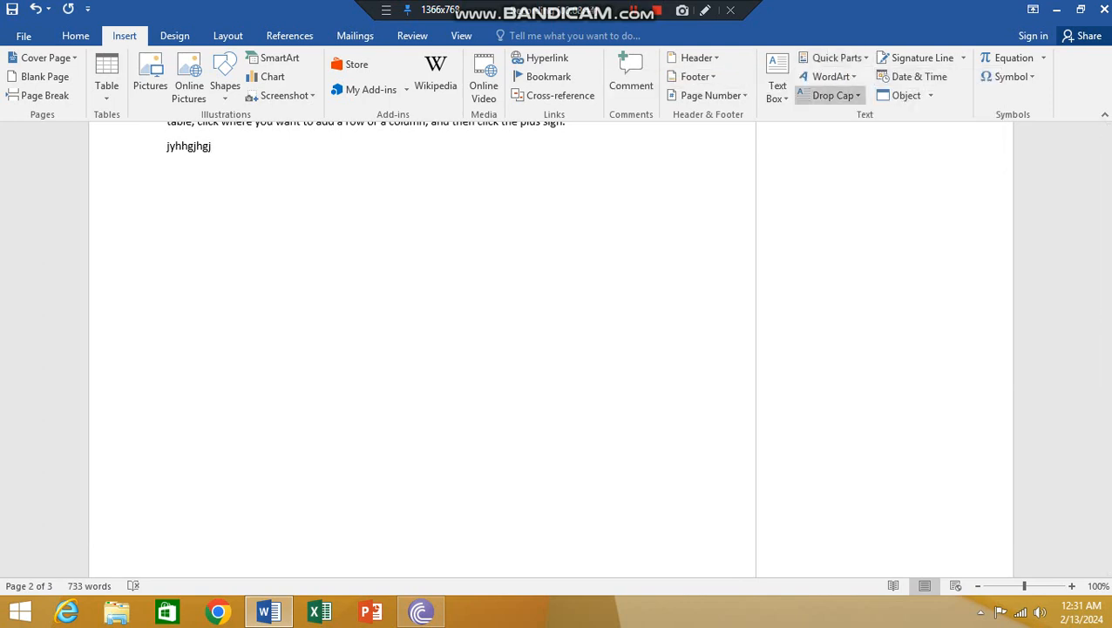
Convert the "Themes and styles also help" paragraph up to "match th" into WordArt with an orange fill and outline.
click(830, 77)
click(954, 148)
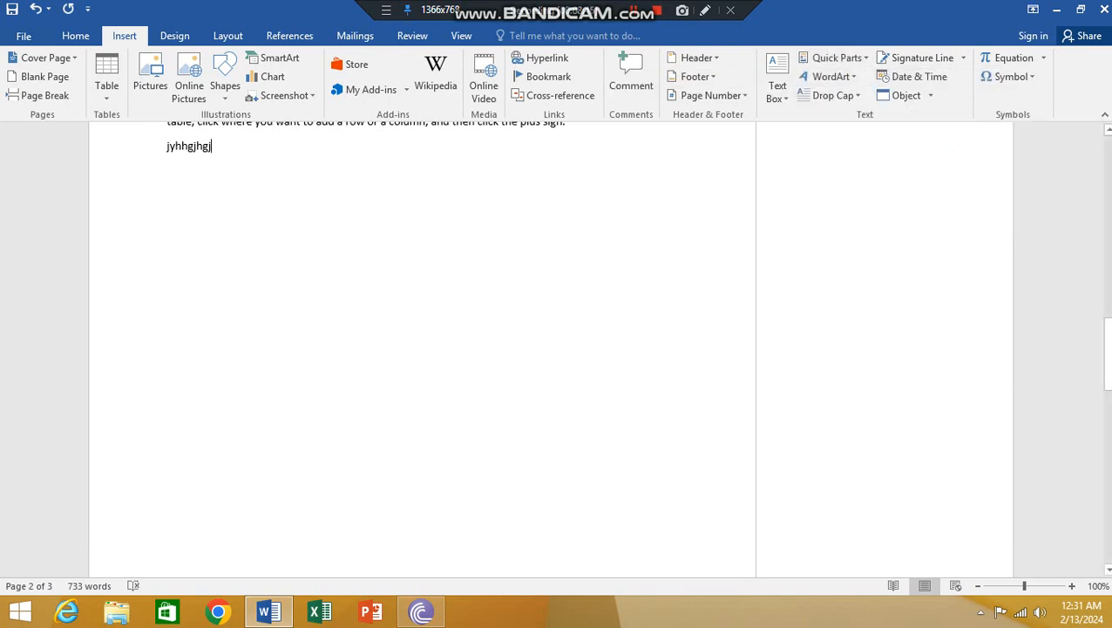
scroll(418, 349, up, 5)
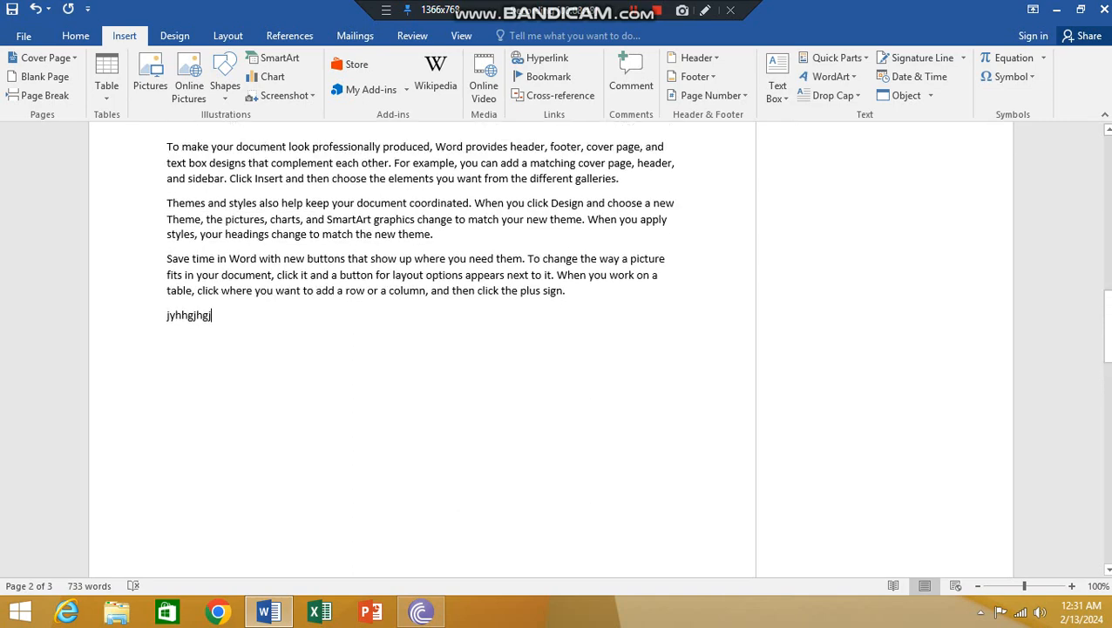
drag(619, 245, 368, 300)
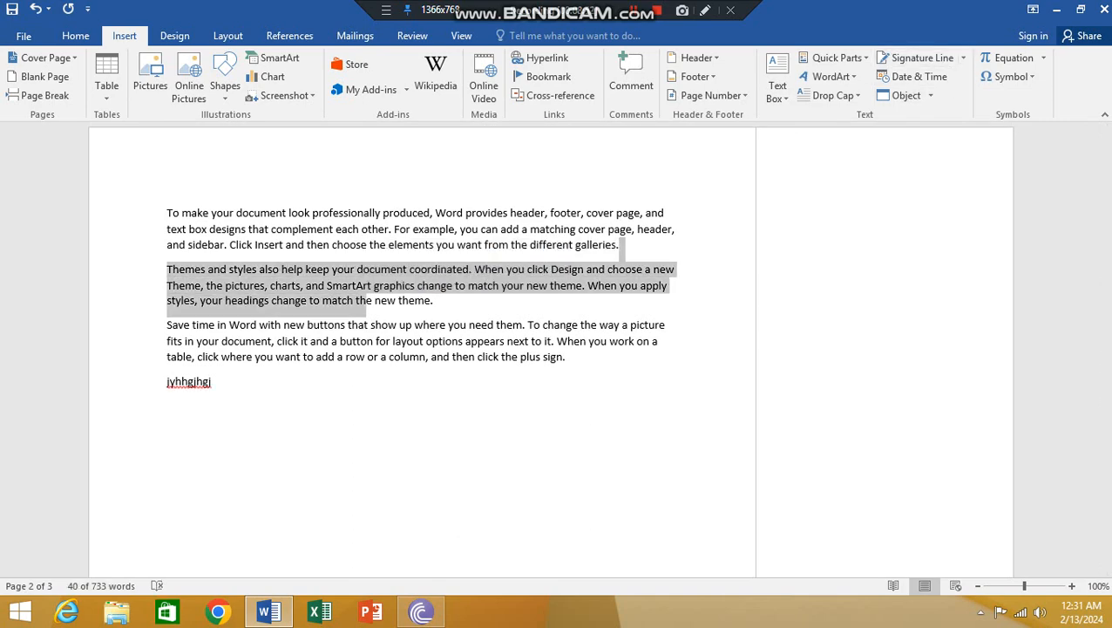
click(828, 77)
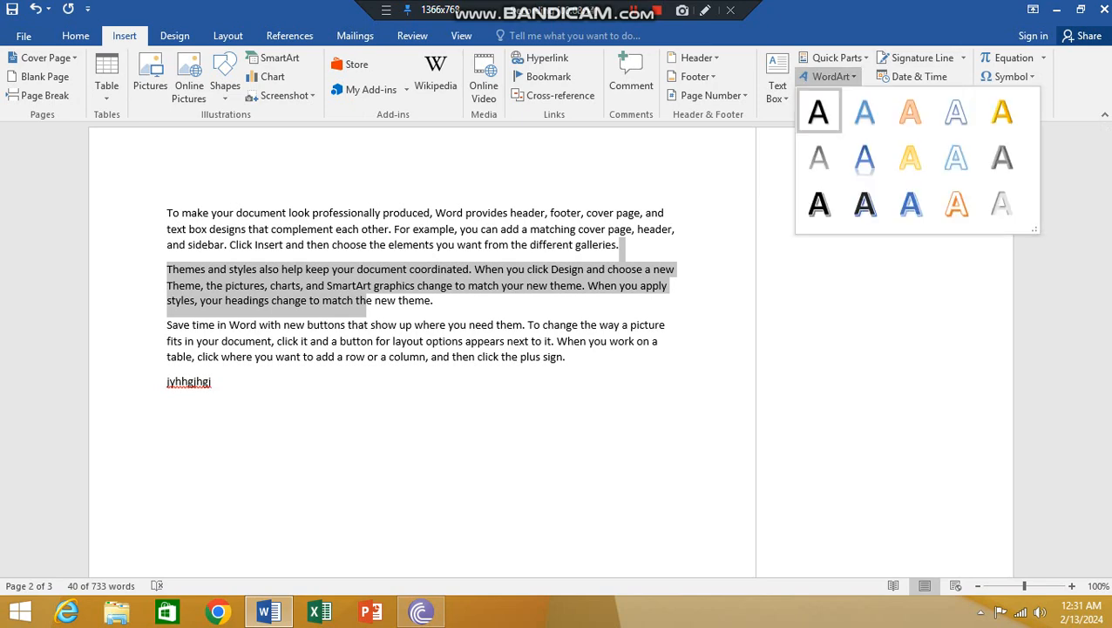
click(910, 112)
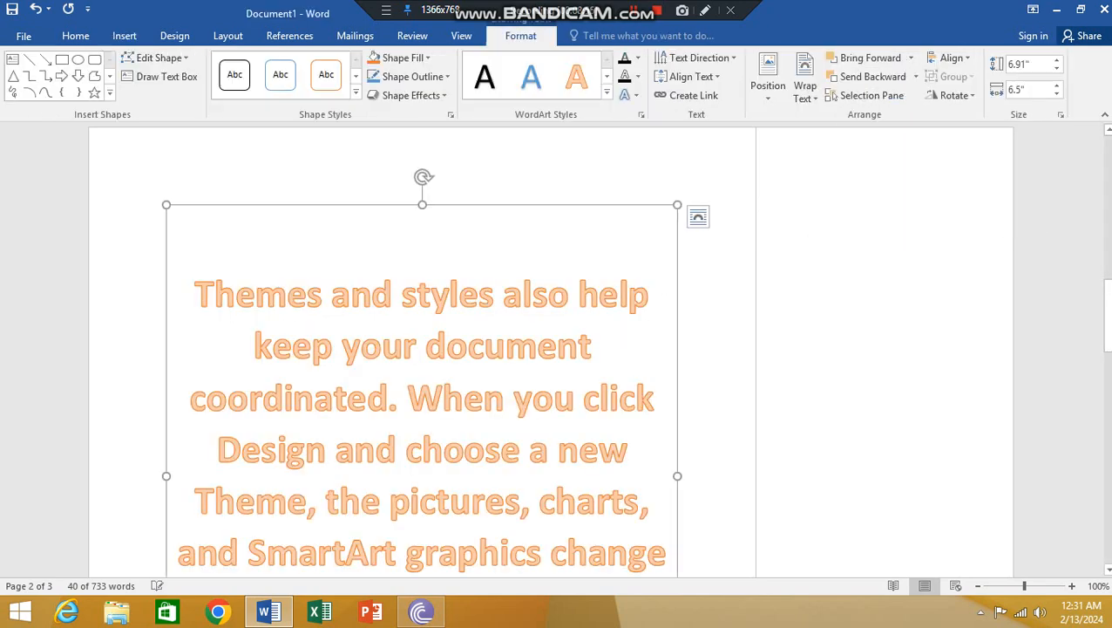
scroll(421, 349, down, 5)
scroll(421, 349, up, 3)
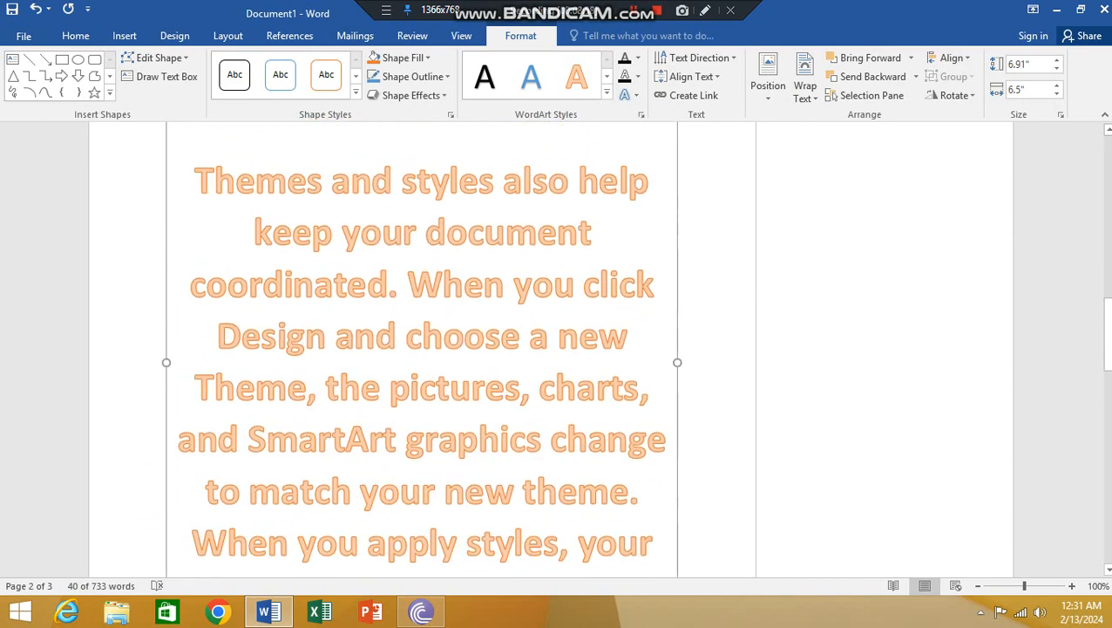
scroll(421, 349, up, 3)
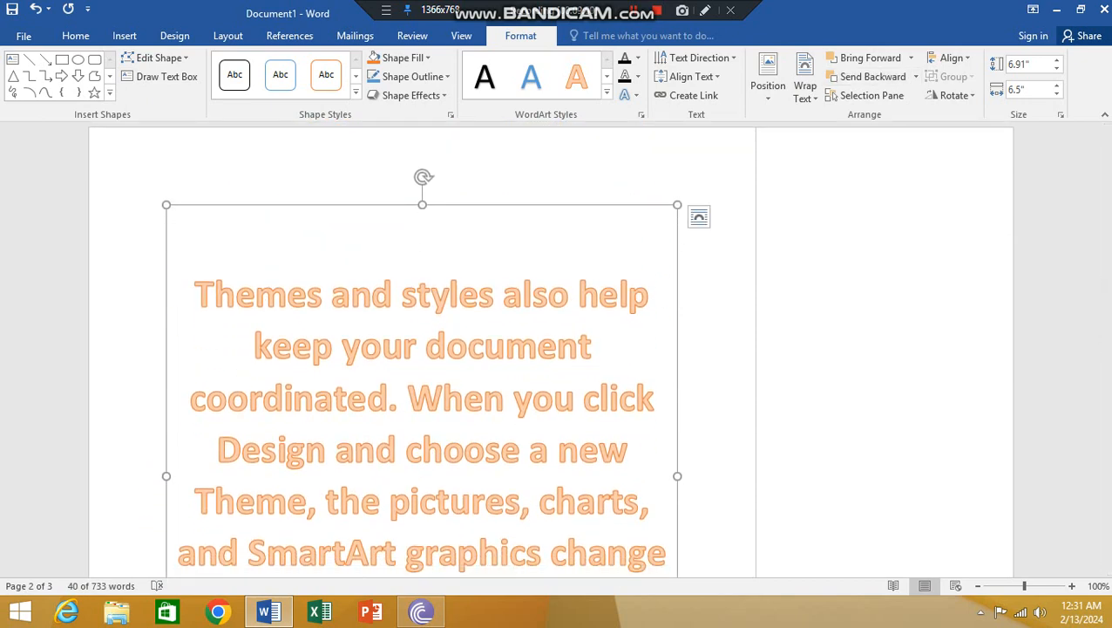
Insert a second WordArt from the selected orange WordArt, using the blue style with a reflection.
click(123, 35)
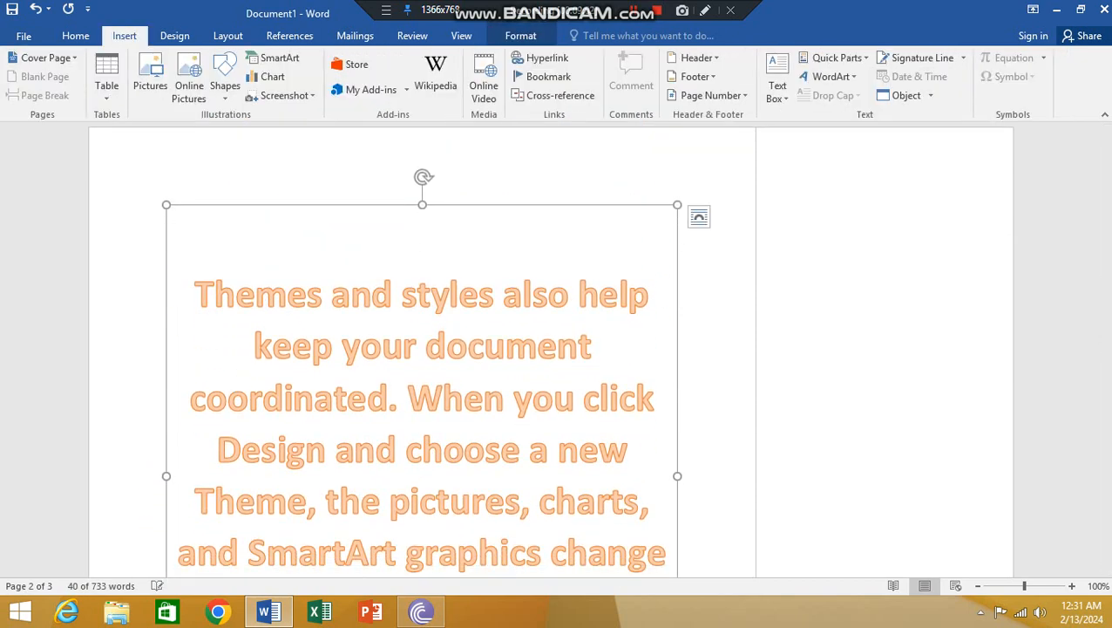
click(828, 77)
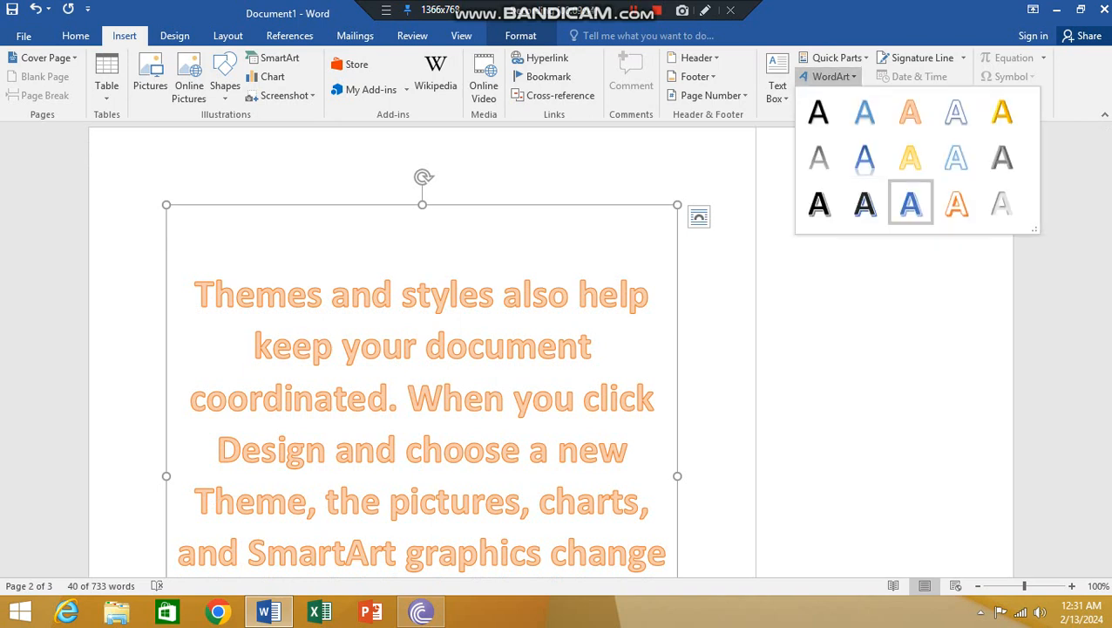
click(865, 157)
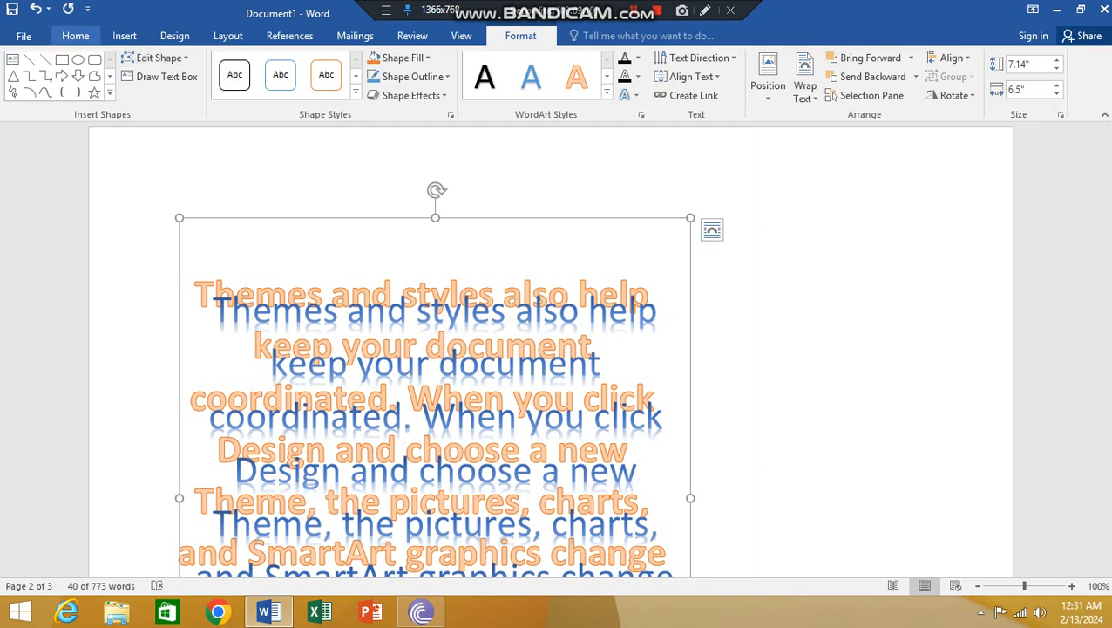
Insert a third WordArt from the selected blue WordArt, using the white style with an orange outline.
click(75, 36)
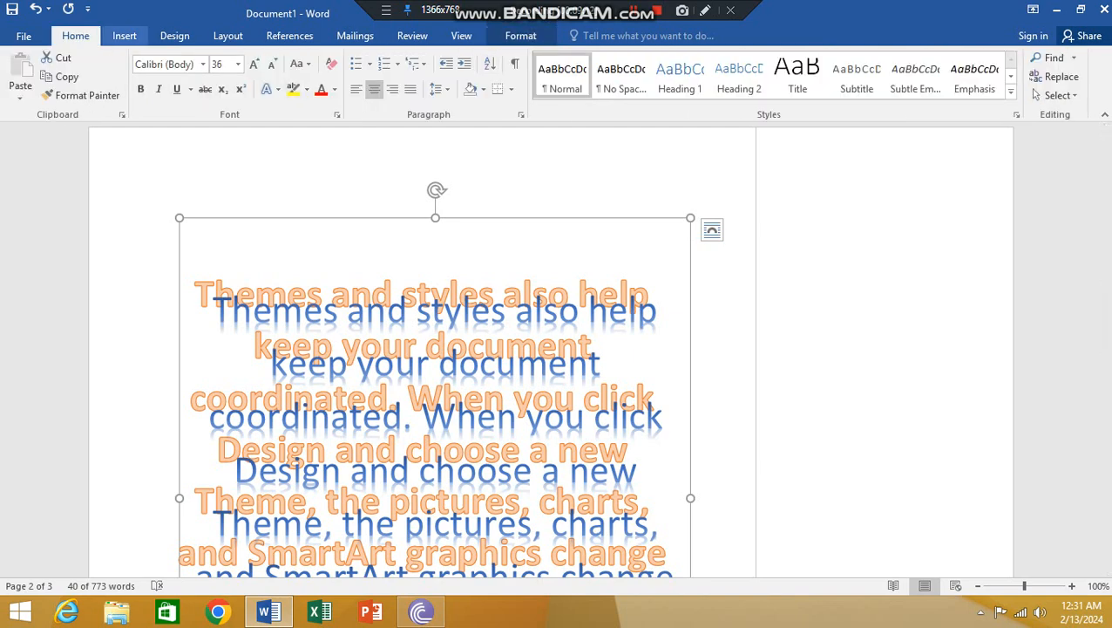
click(123, 36)
click(828, 76)
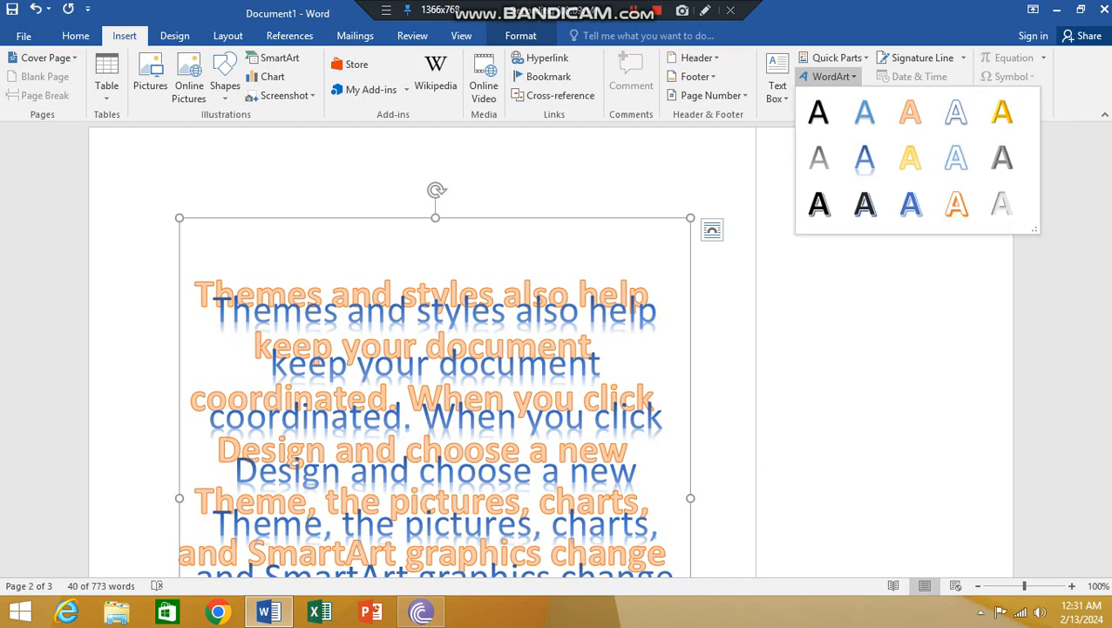
click(956, 204)
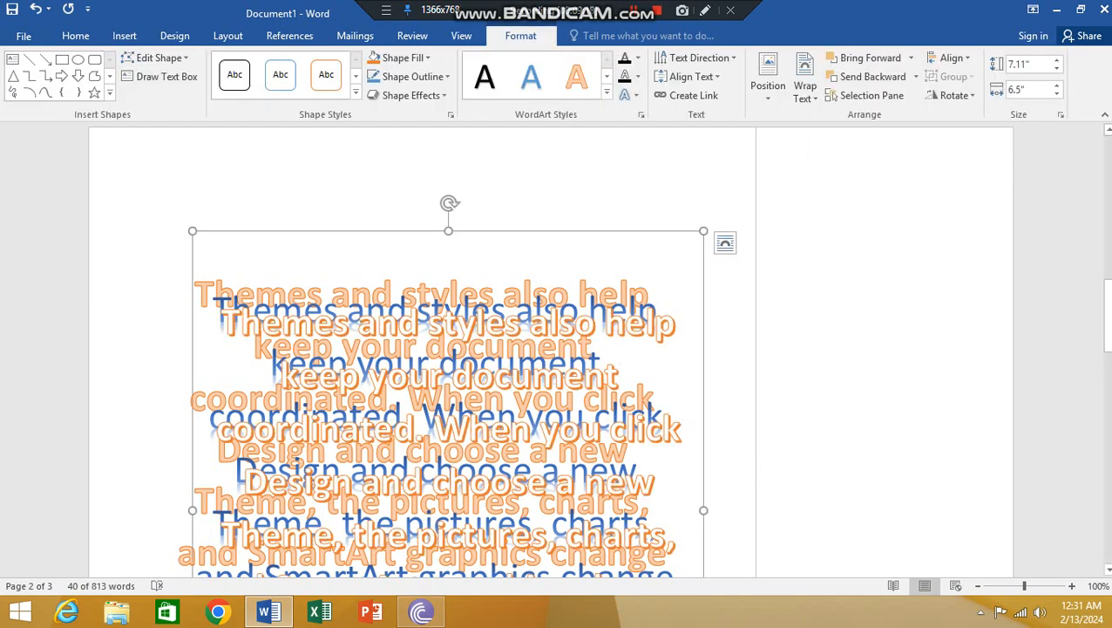
Delete the white WordArt with the orange outline and undo the extra characters removed from the body text.
key(Delete)
key(Delete)
key(Delete)
key(Delete)
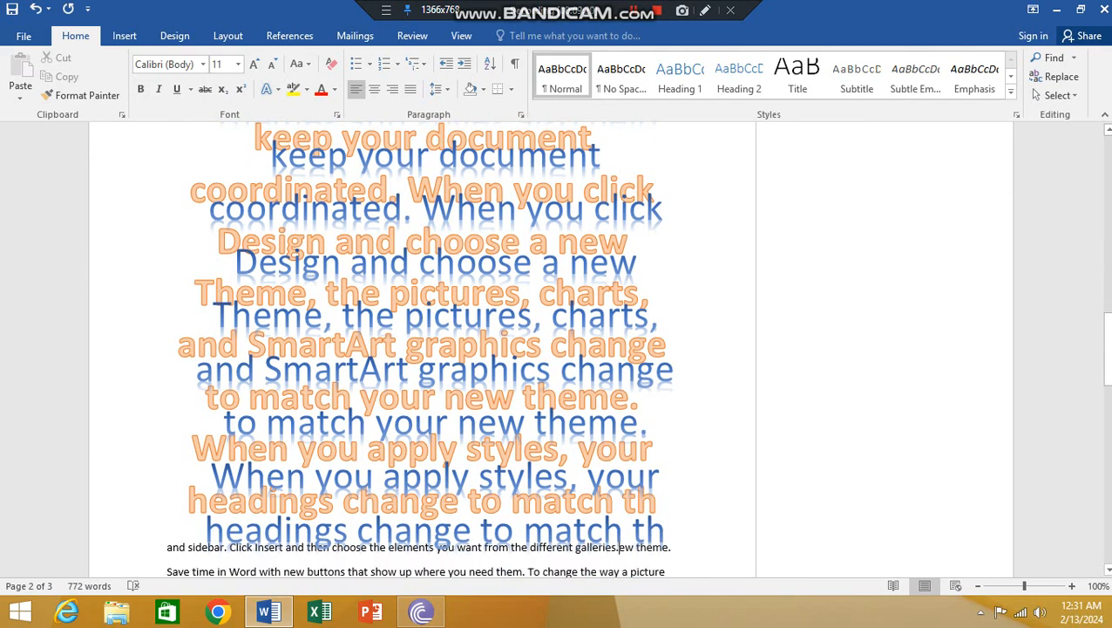
key(ctrl+z)
scroll(422, 349, up, 1)
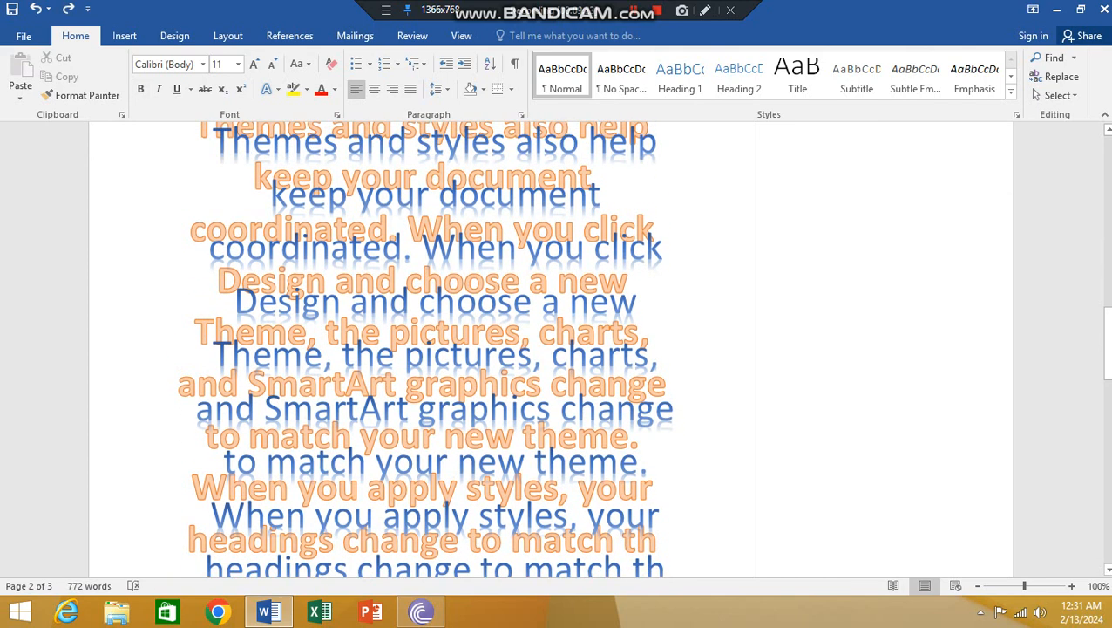
click(589, 300)
key(ctrl+z)
key(ctrl+z)
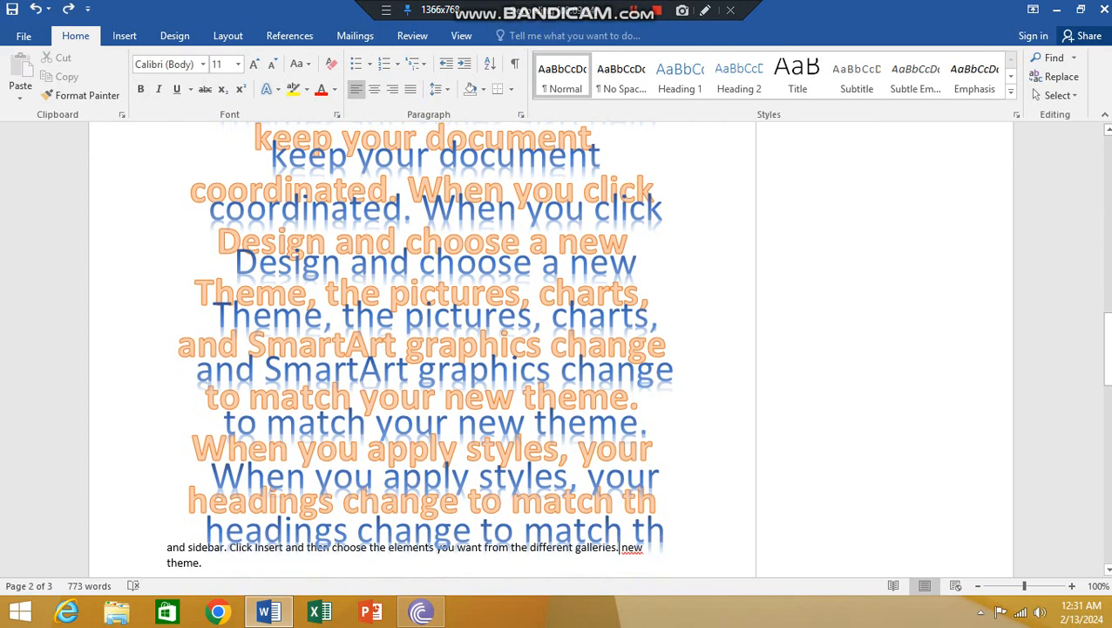
scroll(421, 349, up, 5)
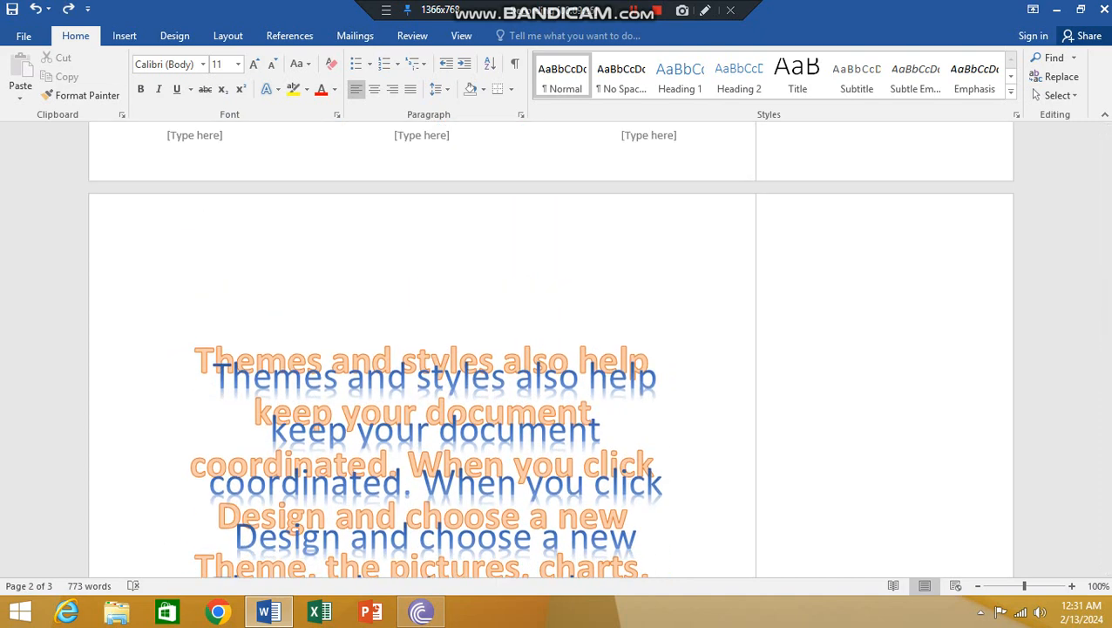
Browse the WordArt styles for the blue WordArt, then undo the WordArt insertions back to the plain paragraphs.
click(124, 36)
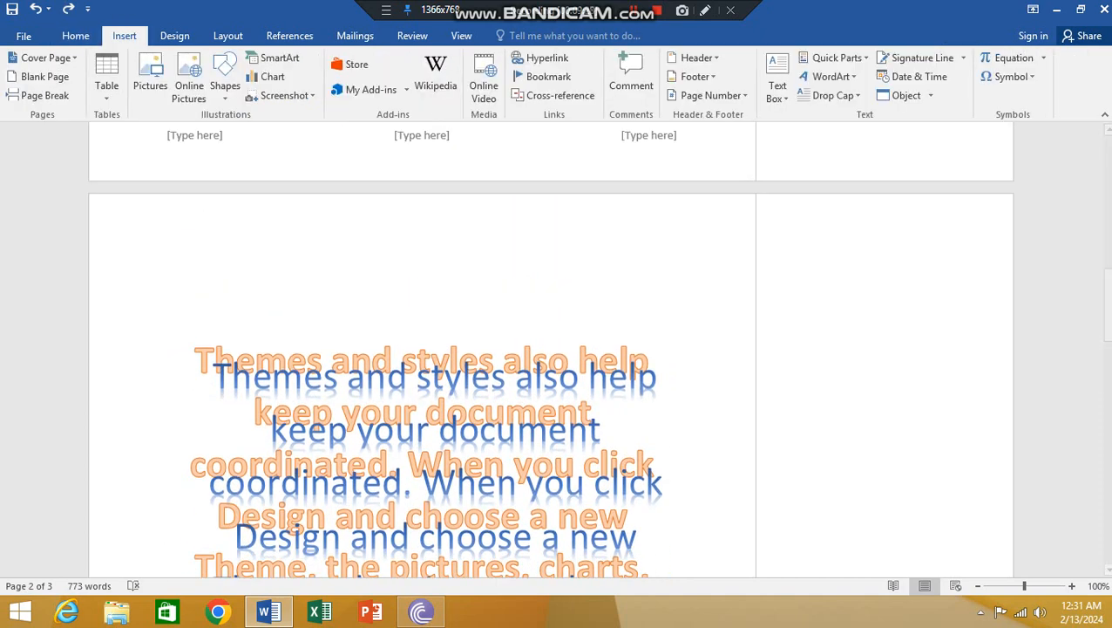
click(559, 376)
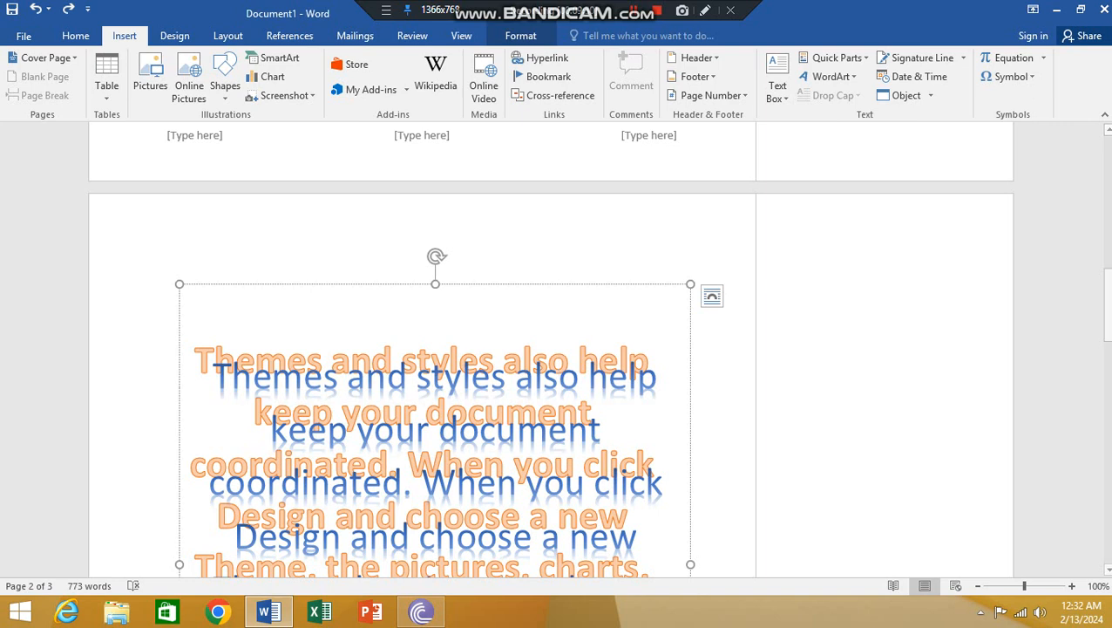
click(828, 77)
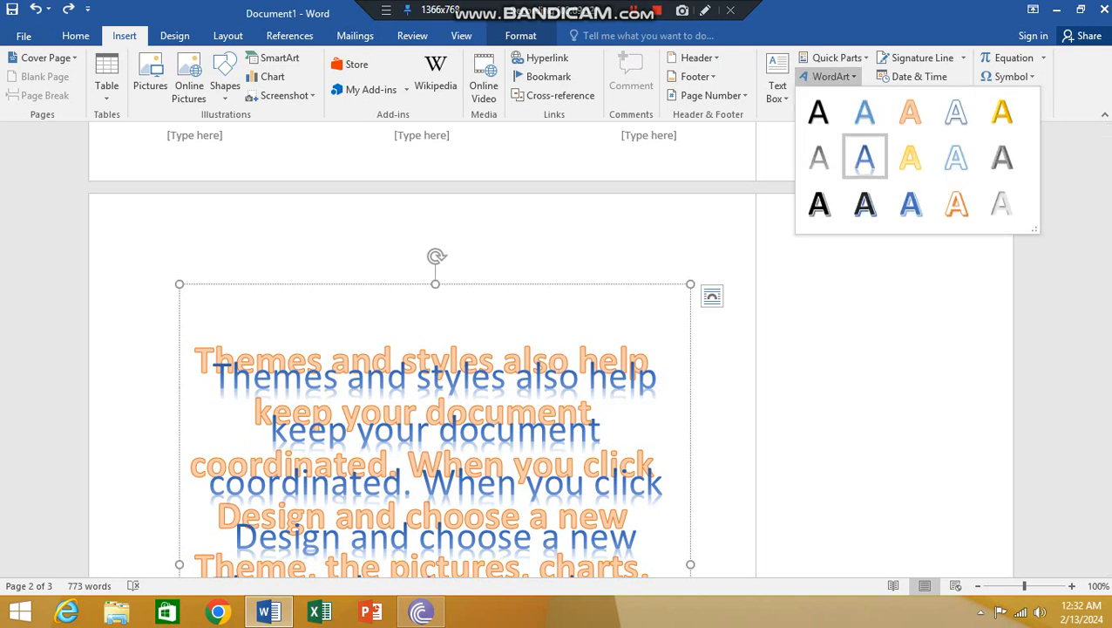
key(Escape)
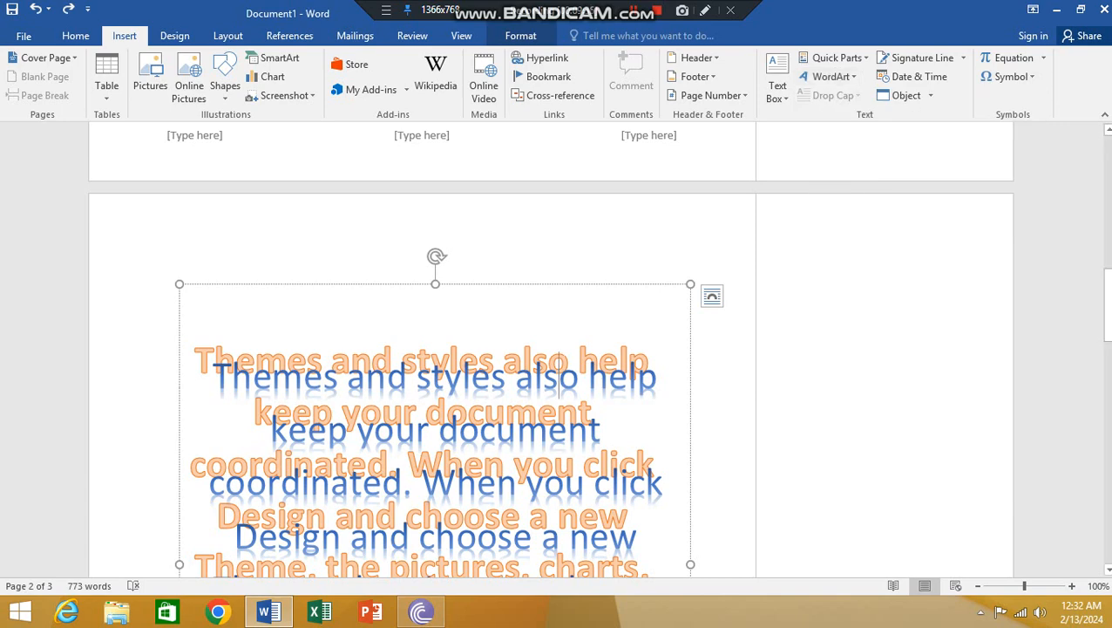
key(ctrl+z)
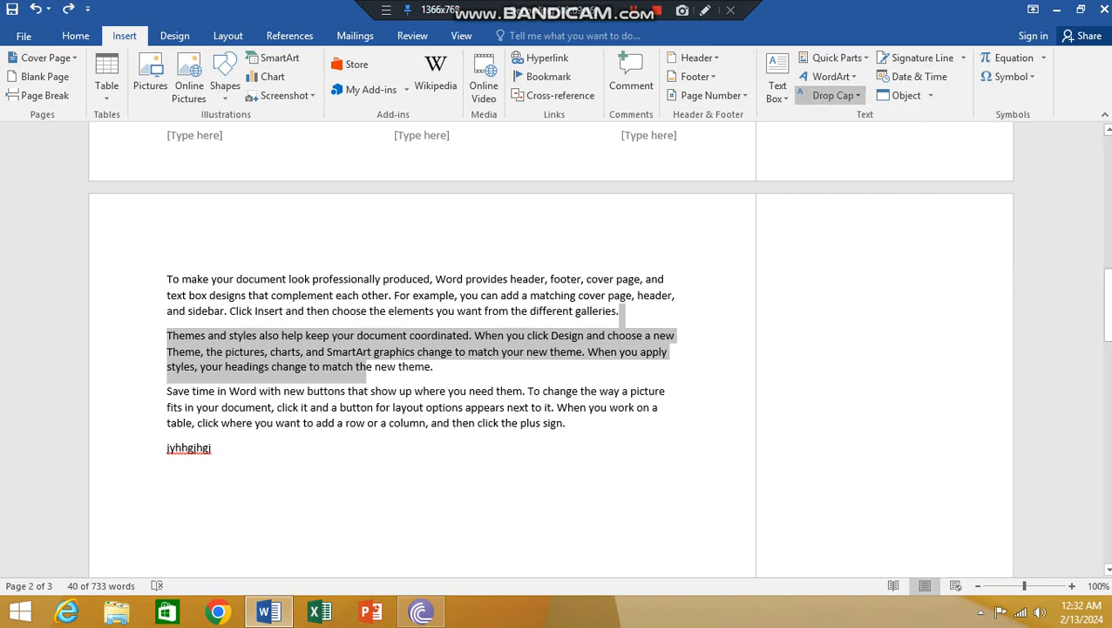
Open the drop cap choices for the paragraph starting "To make your document look" and preview the Dropped style.
click(834, 95)
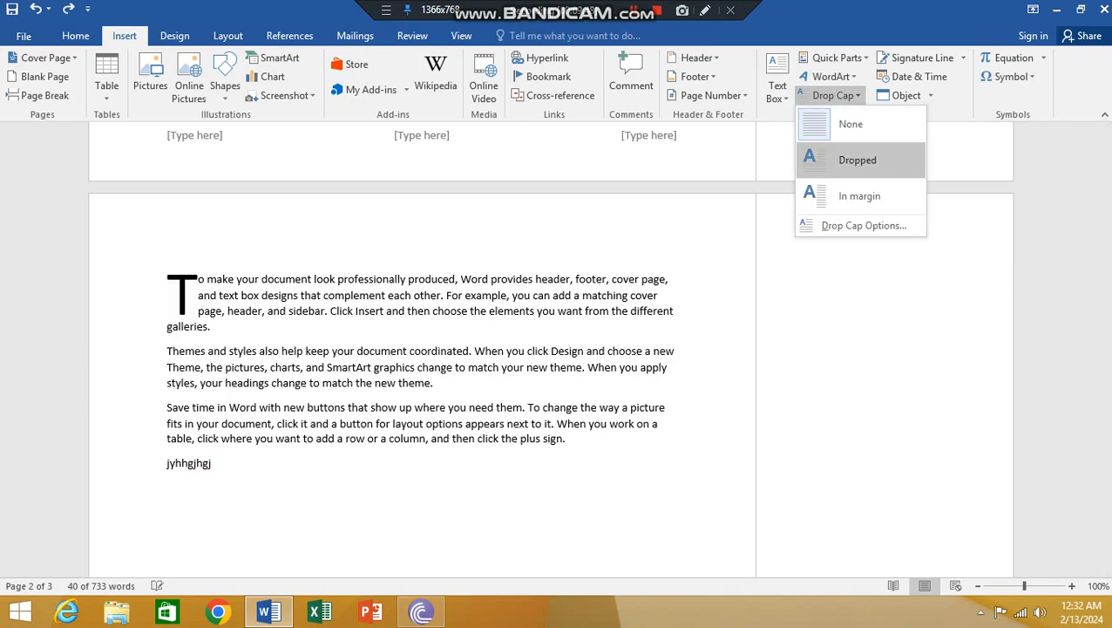